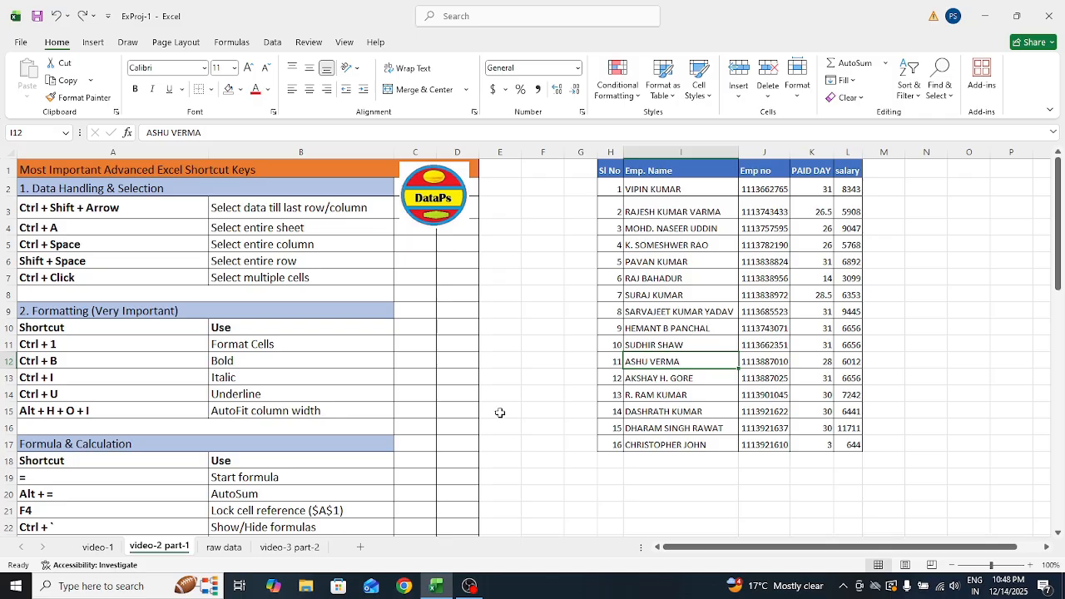
Move along the employee table's header row and row 3 with arrow and Ctrl+arrow keys
left_click(110, 192)
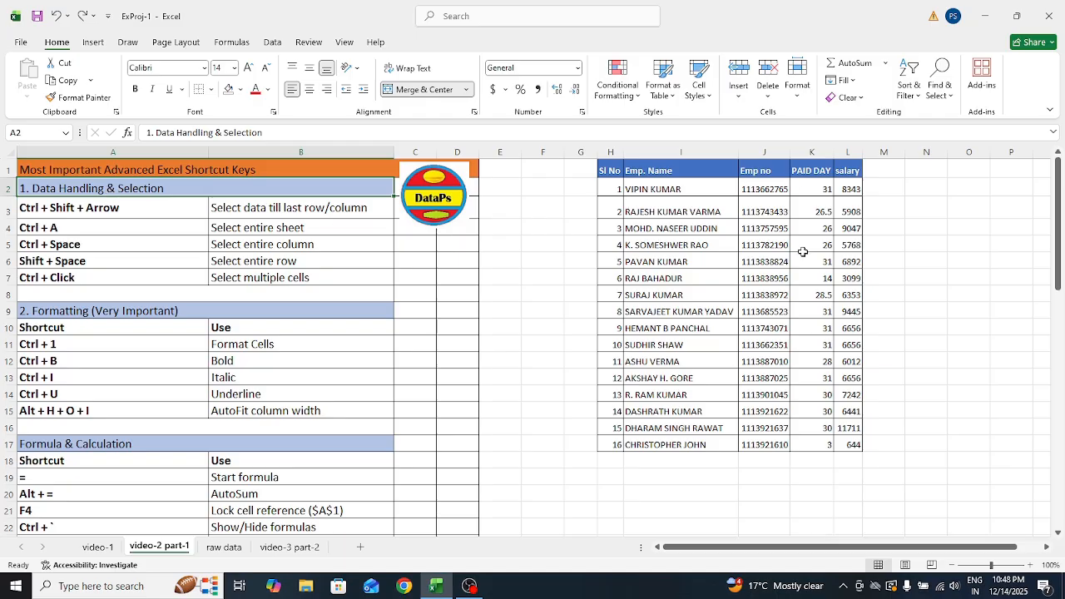
left_click(612, 171)
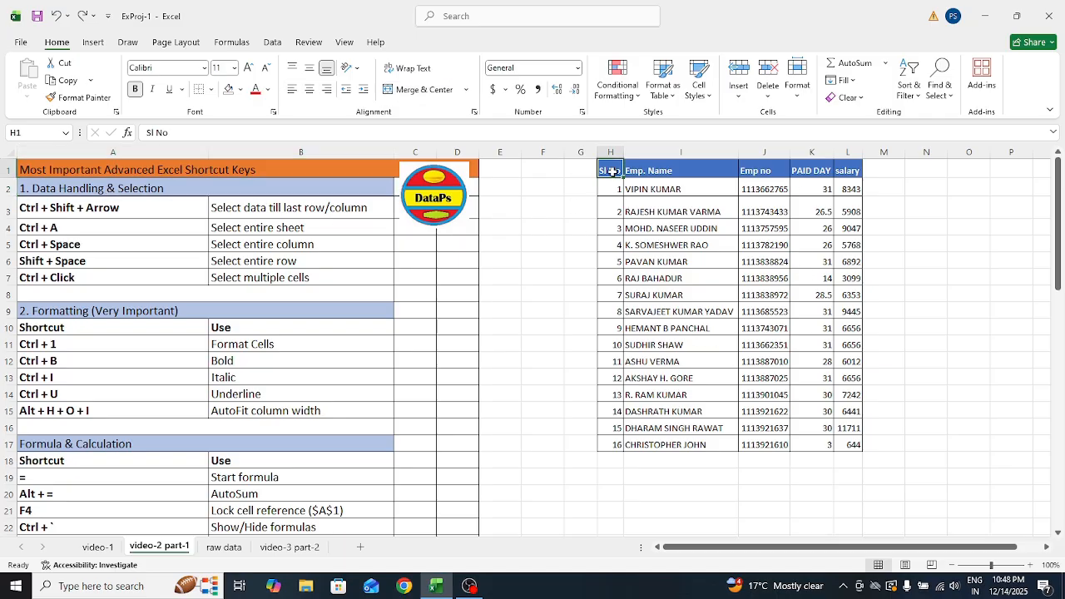
key("Right")
key("Right")
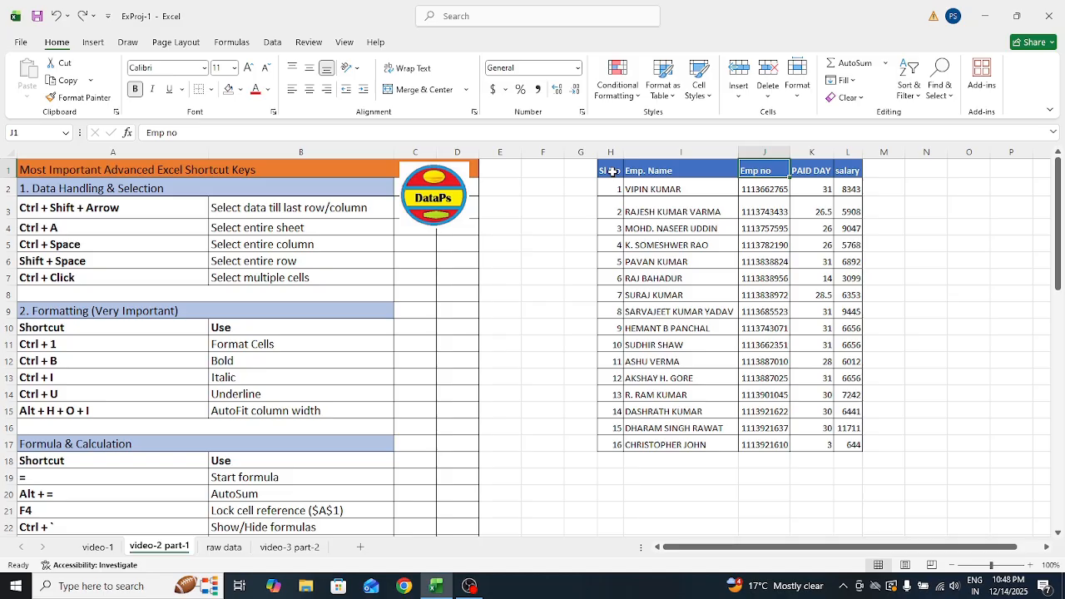
key("Right")
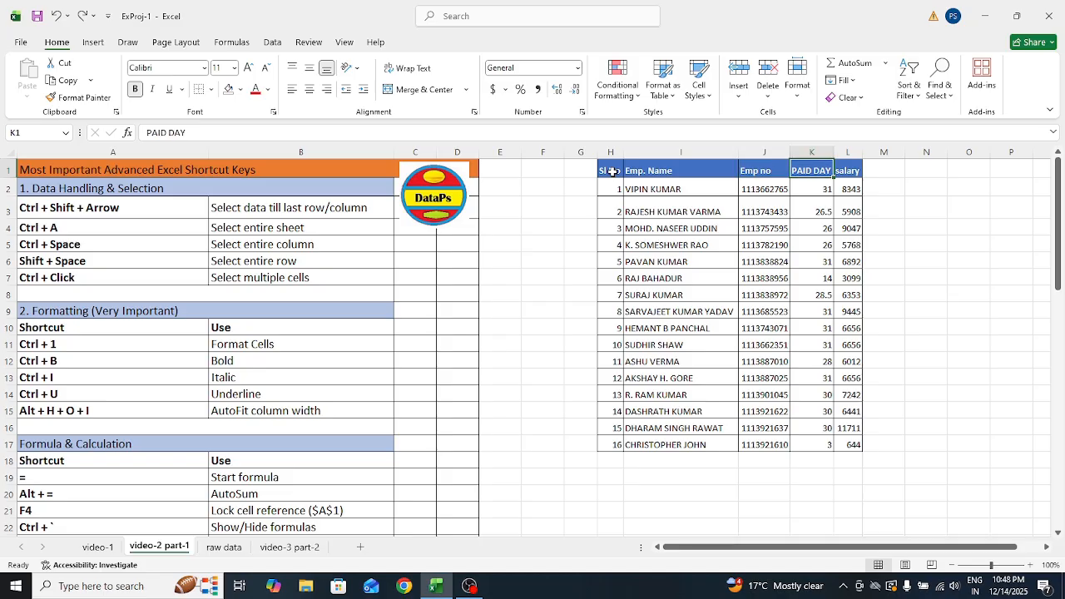
key("Right")
key("Left")
key("ctrl+Left")
key("ctrl+Left")
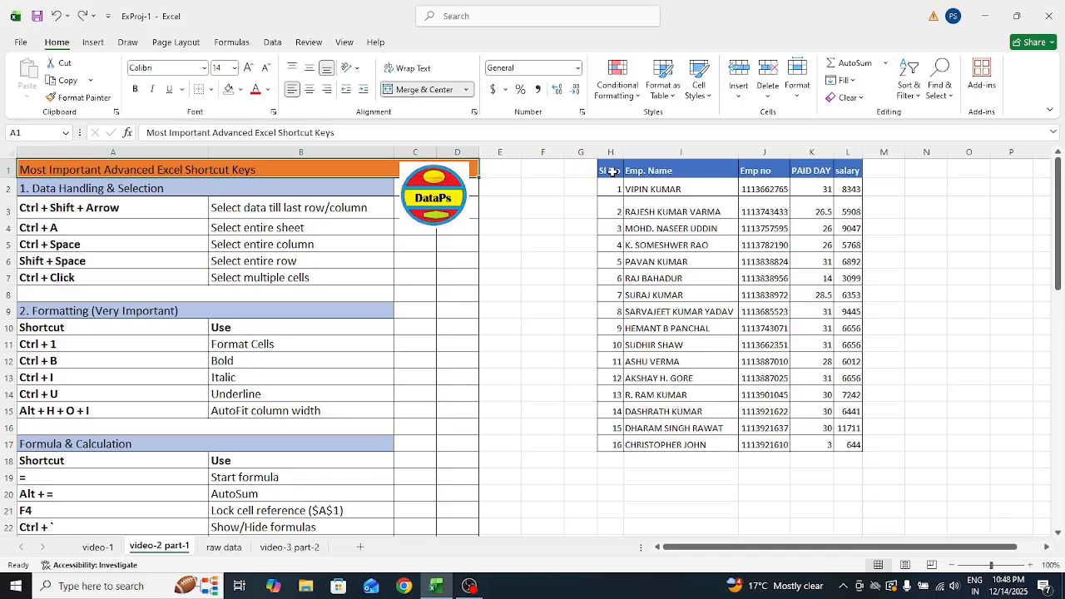
key("Down")
key("Down")
key("Right")
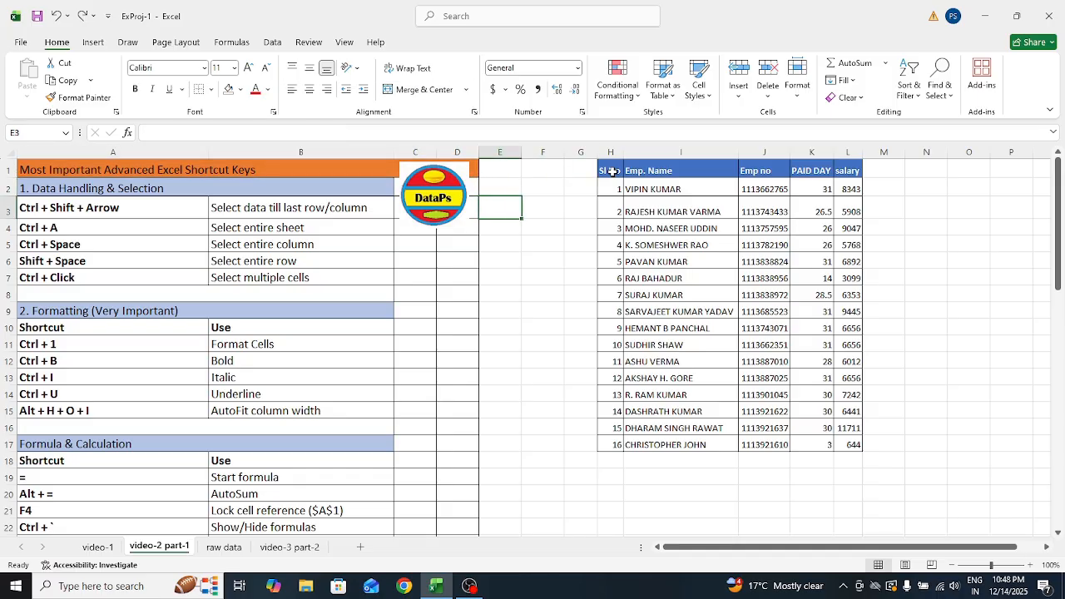
key("Left")
key("ctrl+Left")
key("ctrl+Left")
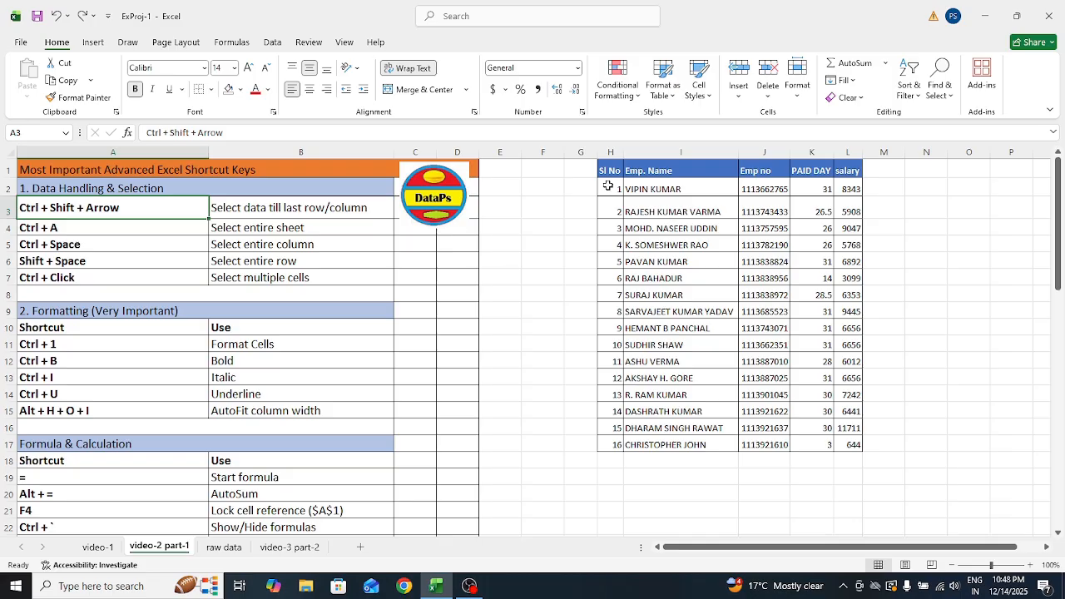
Bold the Emp. Name header and select the table from Emp. Name down and across to salary
left_click(659, 170)
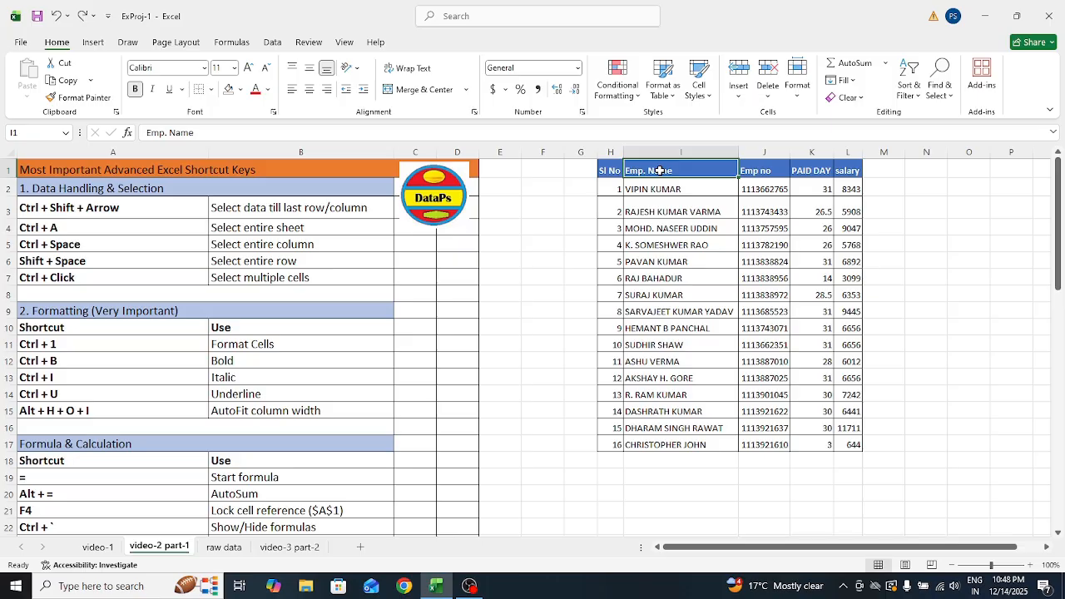
key("ctrl+shift+Right")
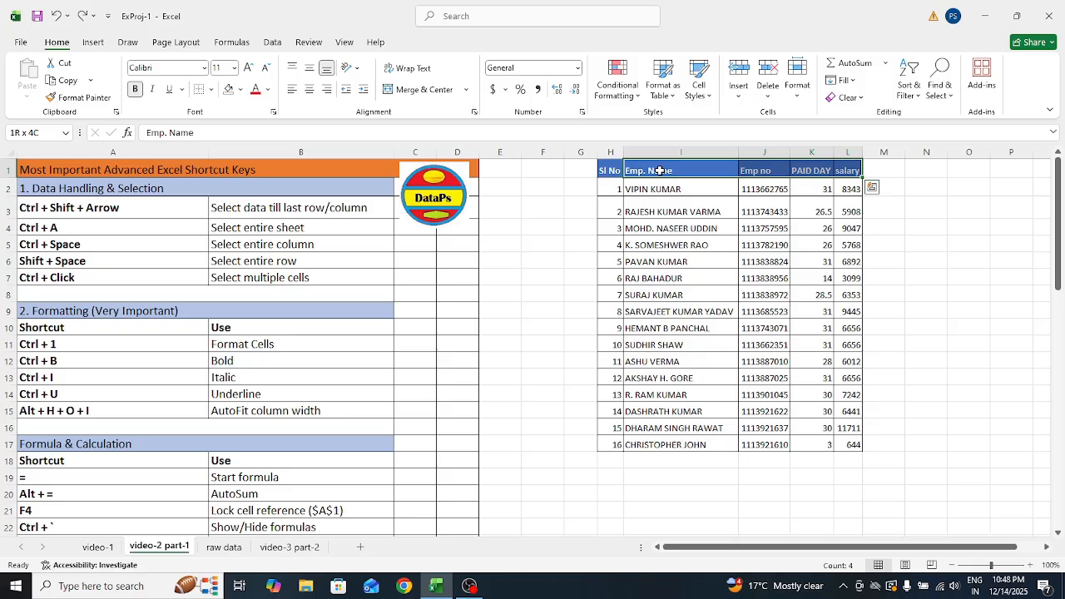
key("ctrl+q")
left_click(645, 206)
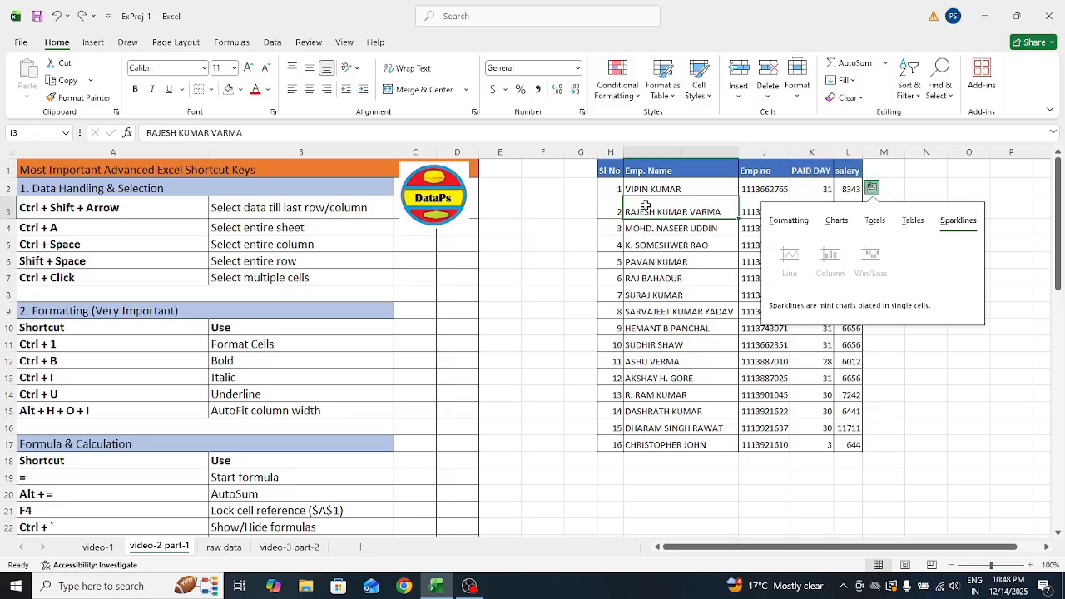
left_click(660, 172)
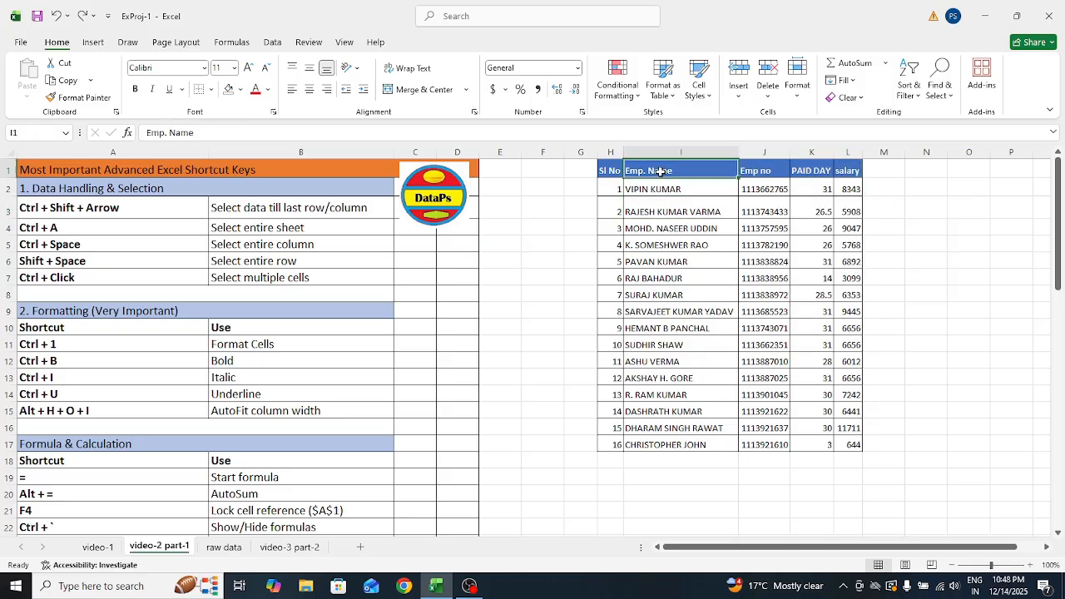
key("ctrl+b")
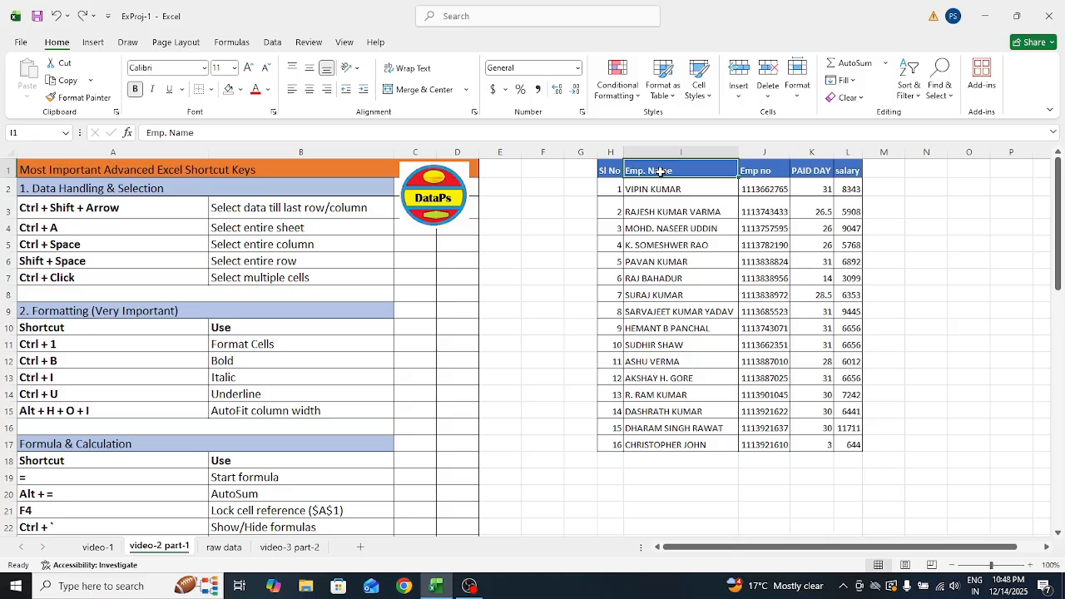
key("ctrl+shift+Down")
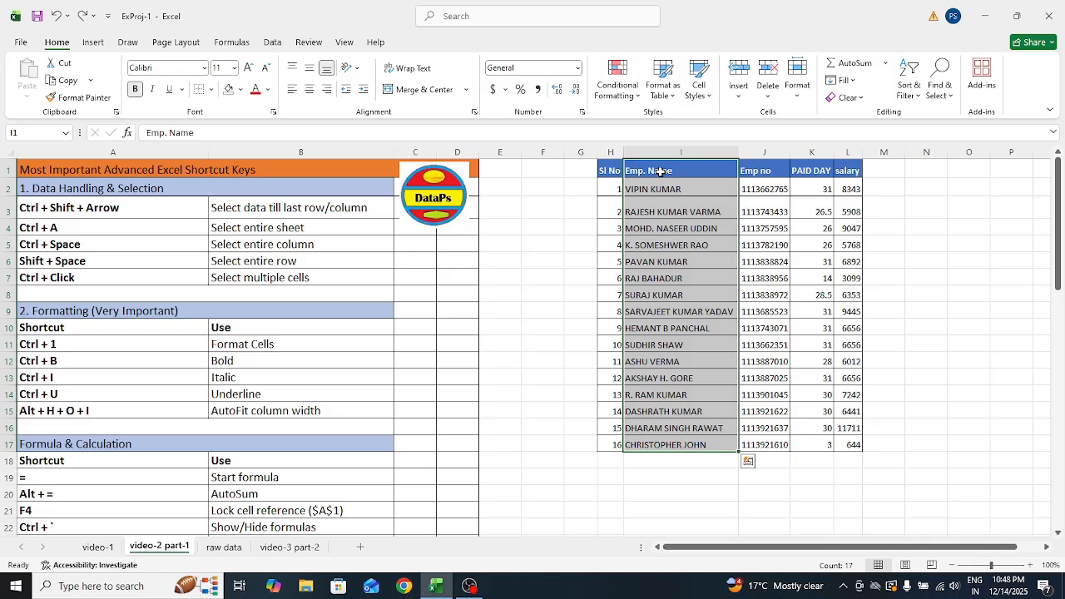
key("ctrl+shift+Right")
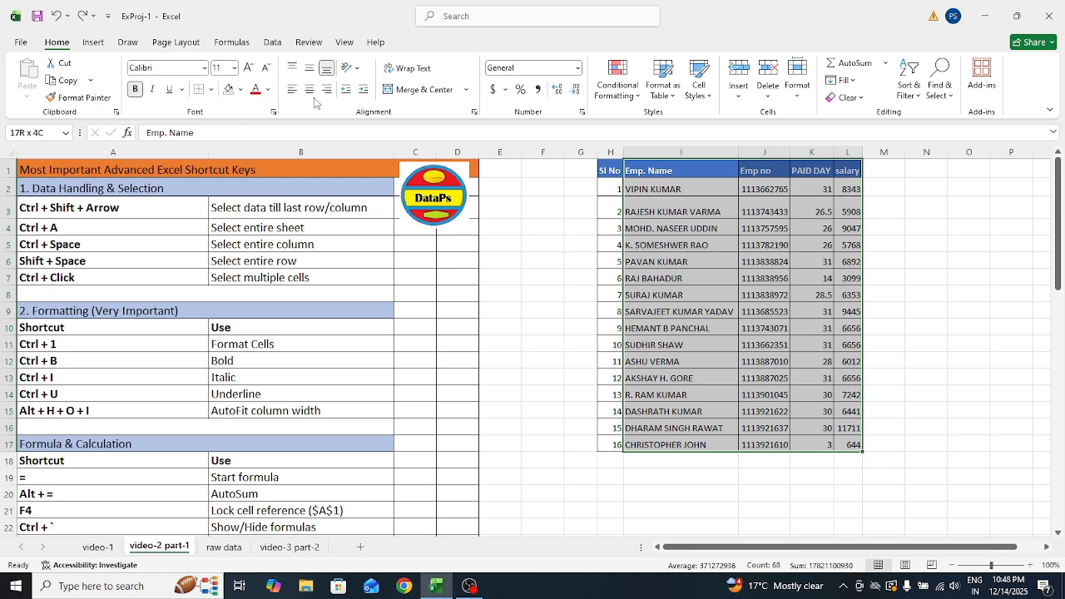
left_click(544, 295)
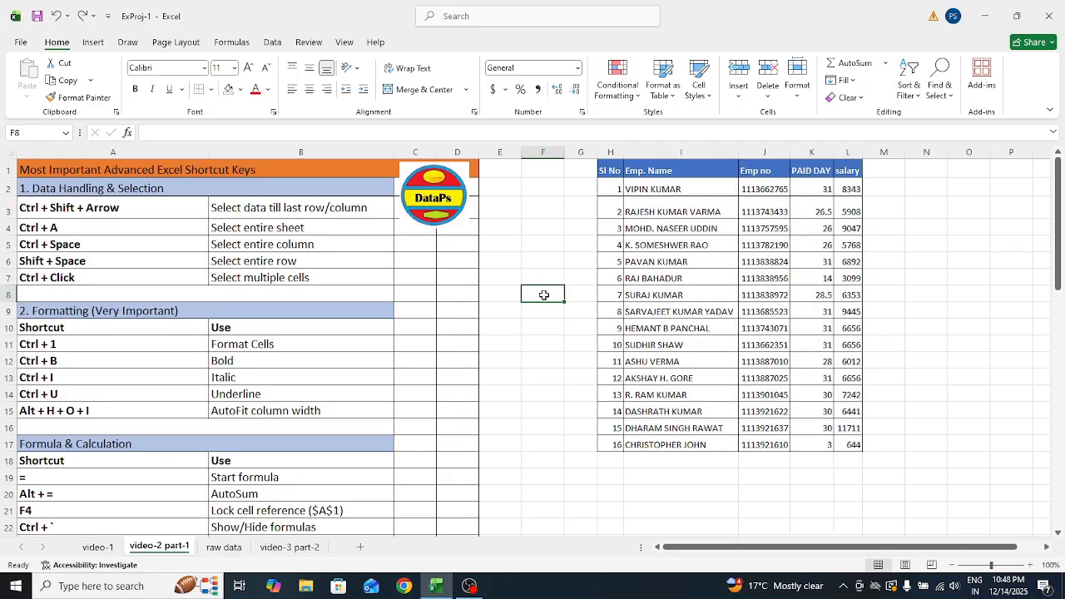
Select the whole employee table with Ctrl+A from the Sl No header
left_click(51, 233)
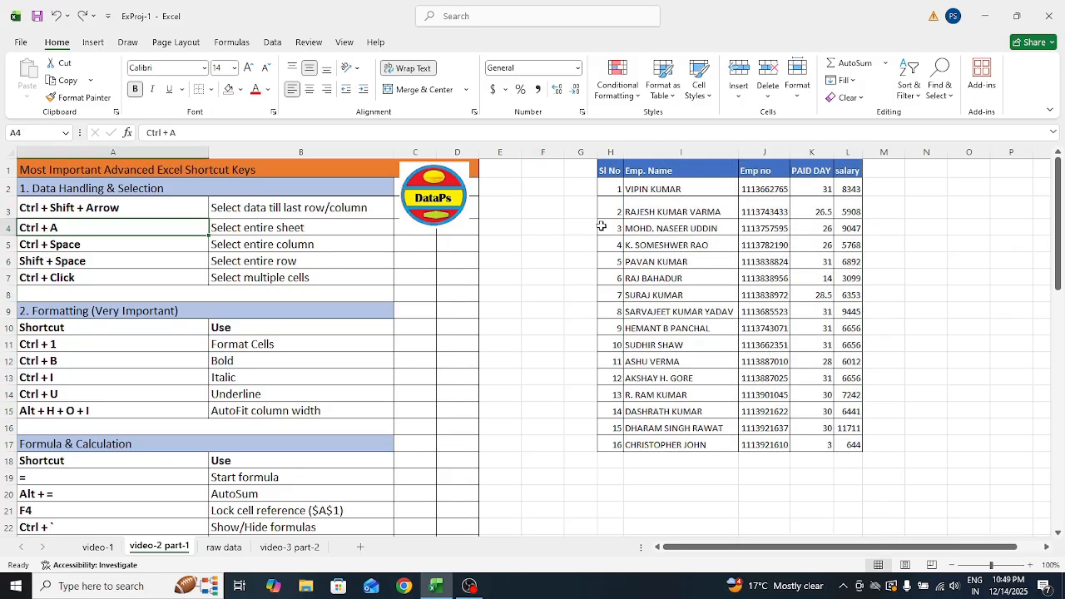
left_click(614, 171)
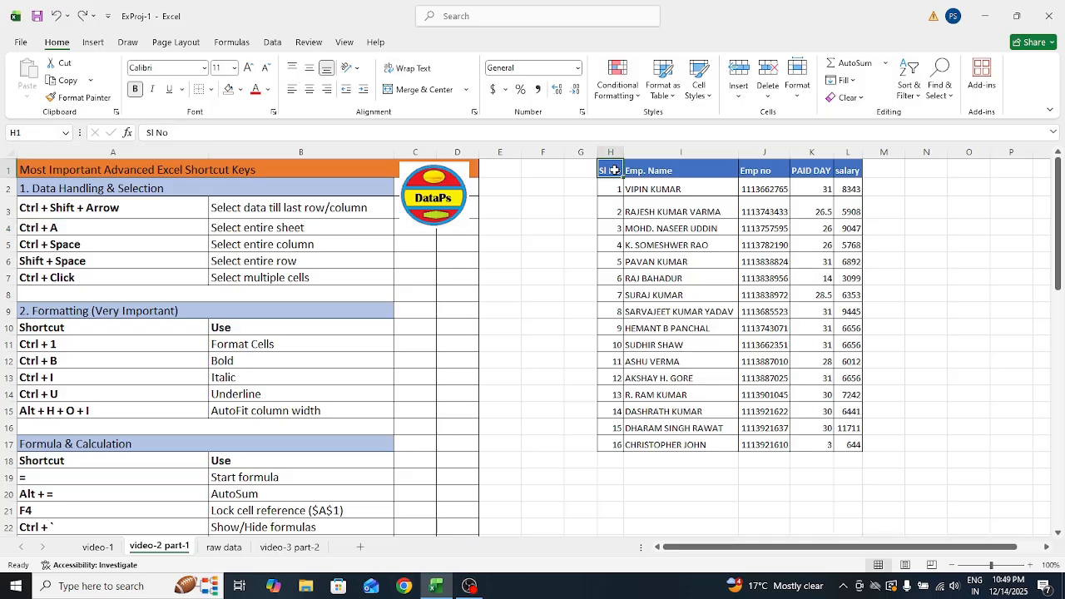
key("ctrl+a")
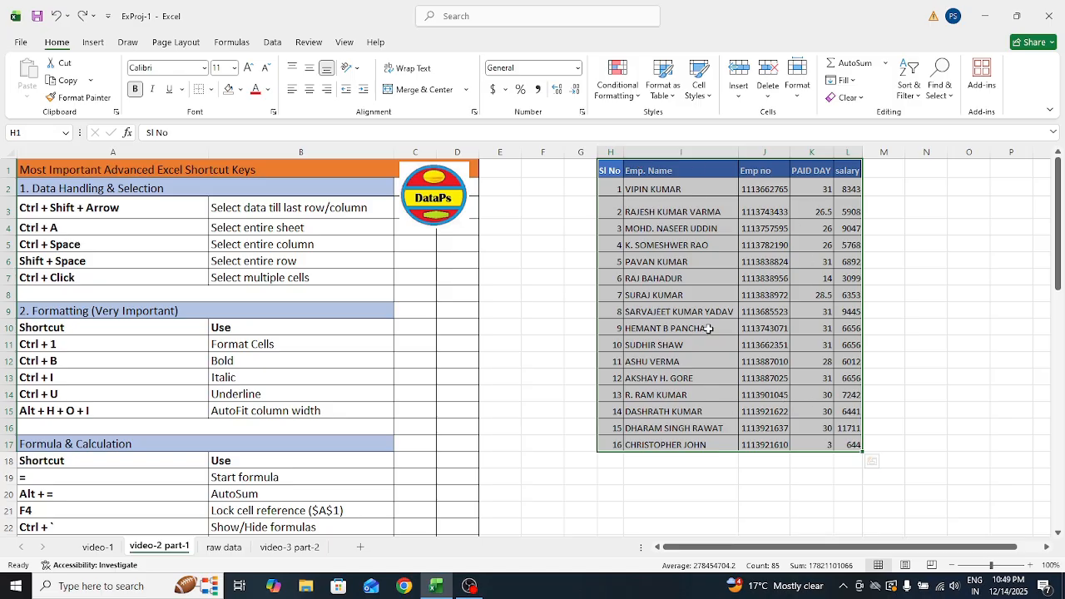
Add blank Sheet2, select all its cells, and return to video-2 part-1
left_click(360, 547)
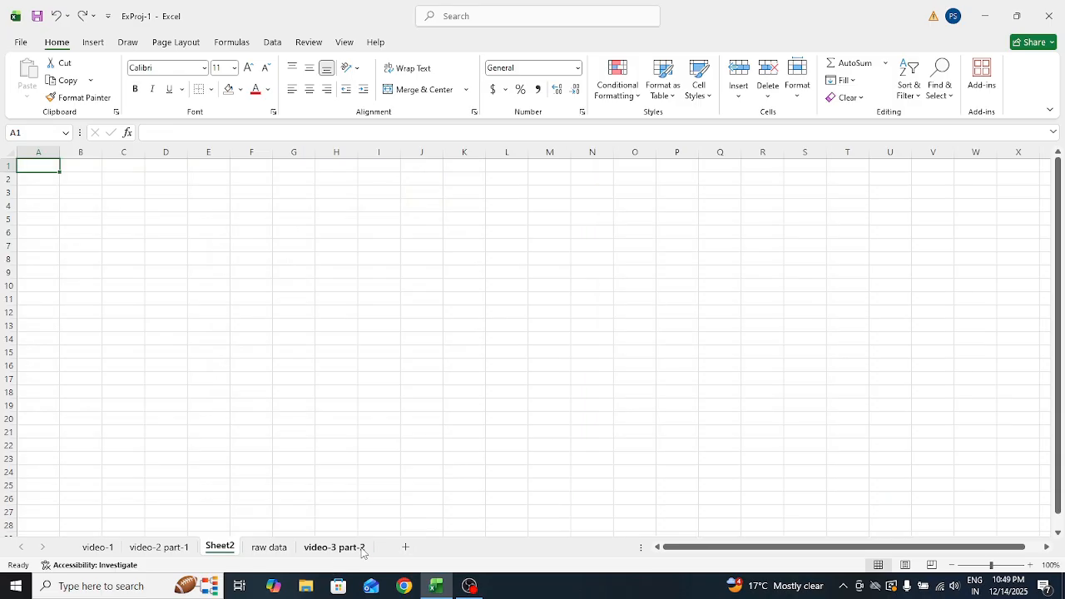
left_click(288, 406)
key("ctrl+a")
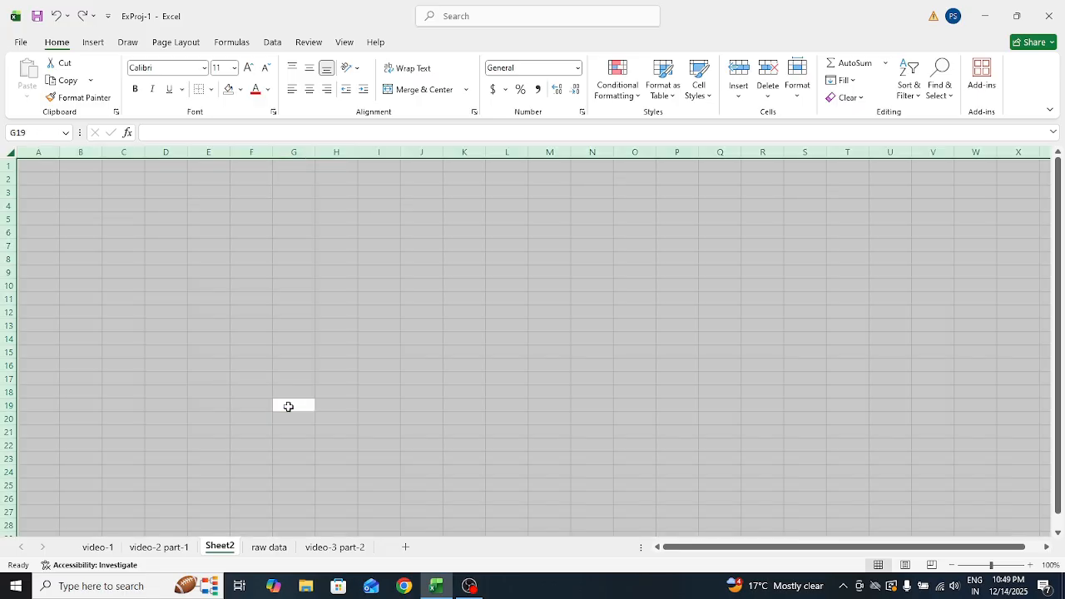
left_click(165, 547)
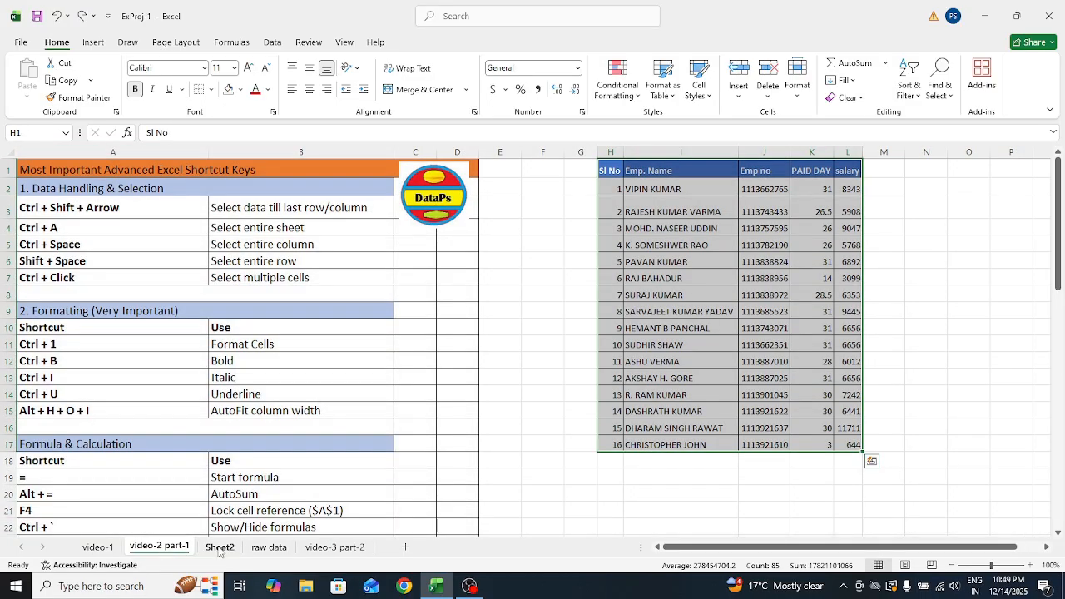
left_click(537, 244)
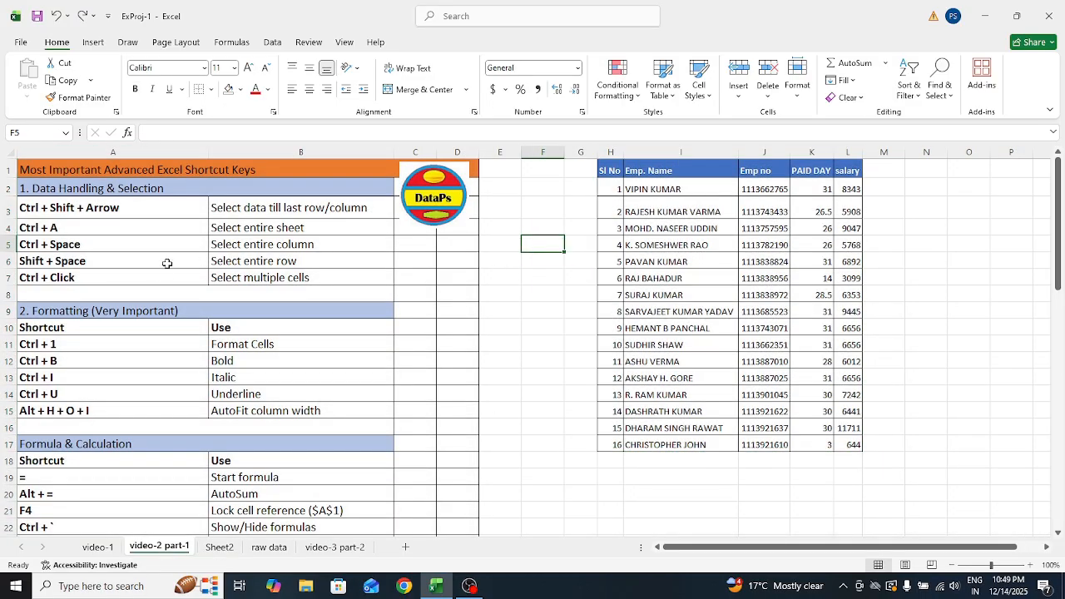
left_click(61, 247)
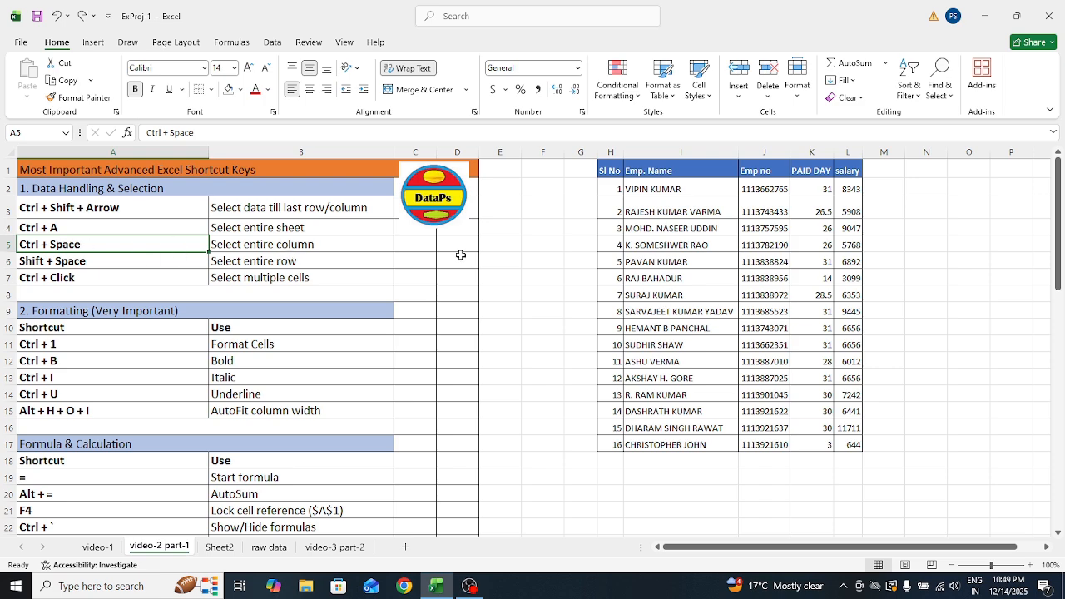
left_click(647, 170)
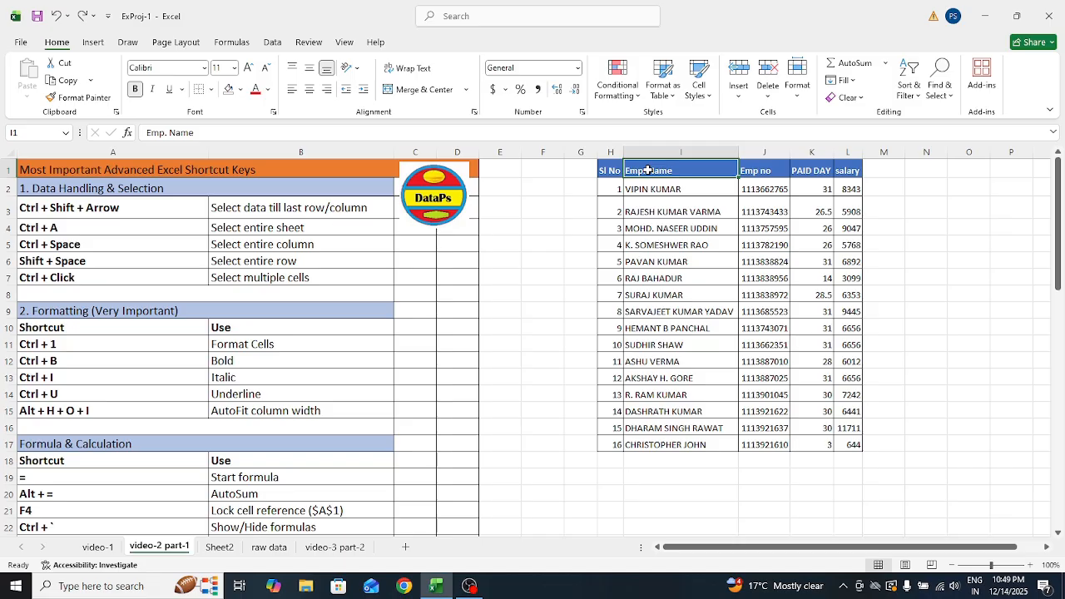
key("ctrl+space")
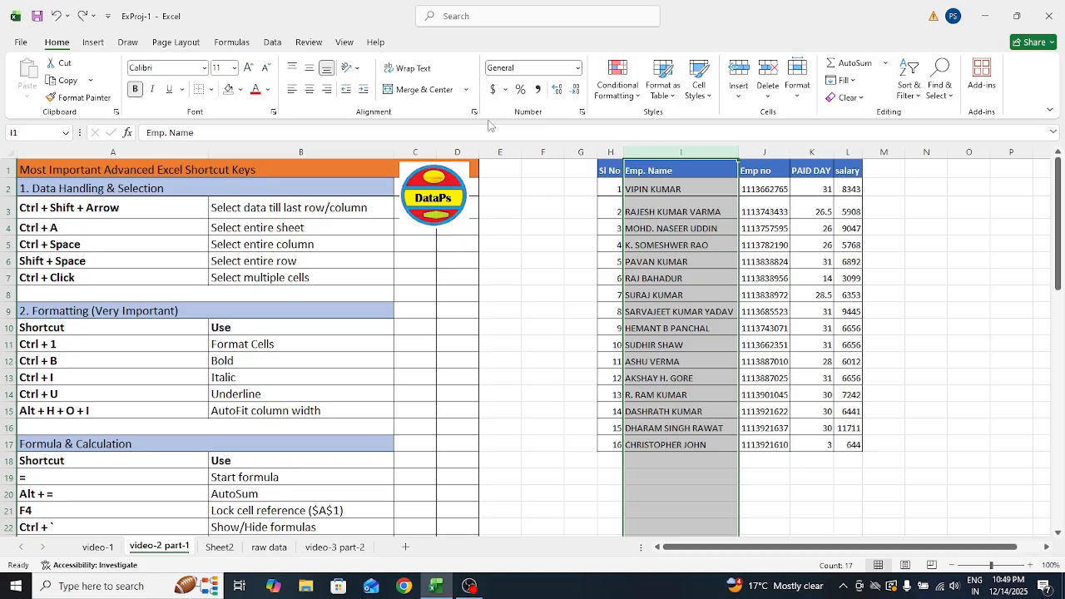
left_click(65, 261)
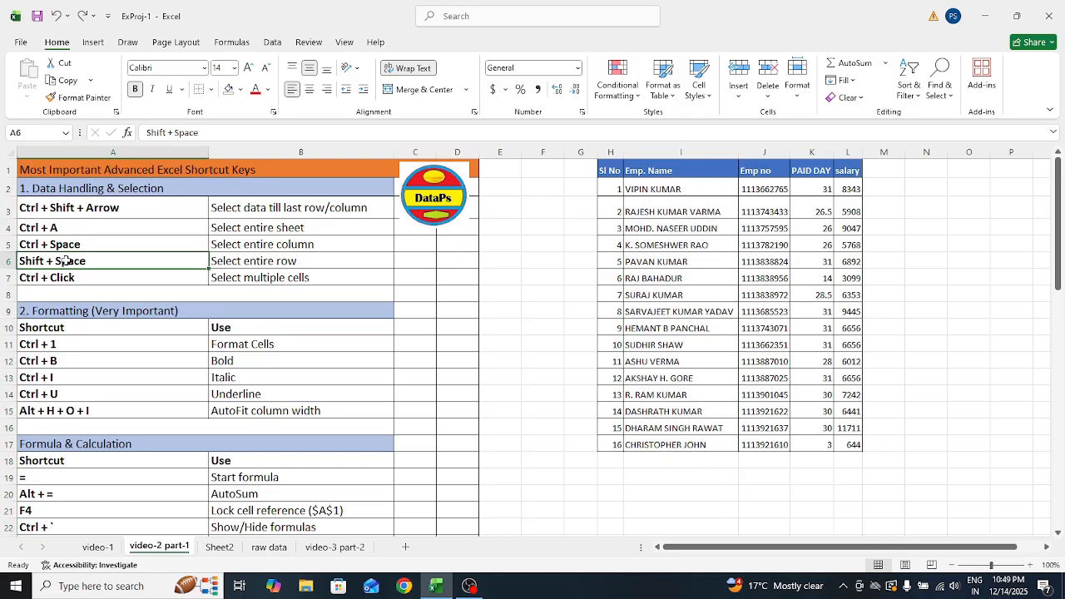
left_click(620, 296)
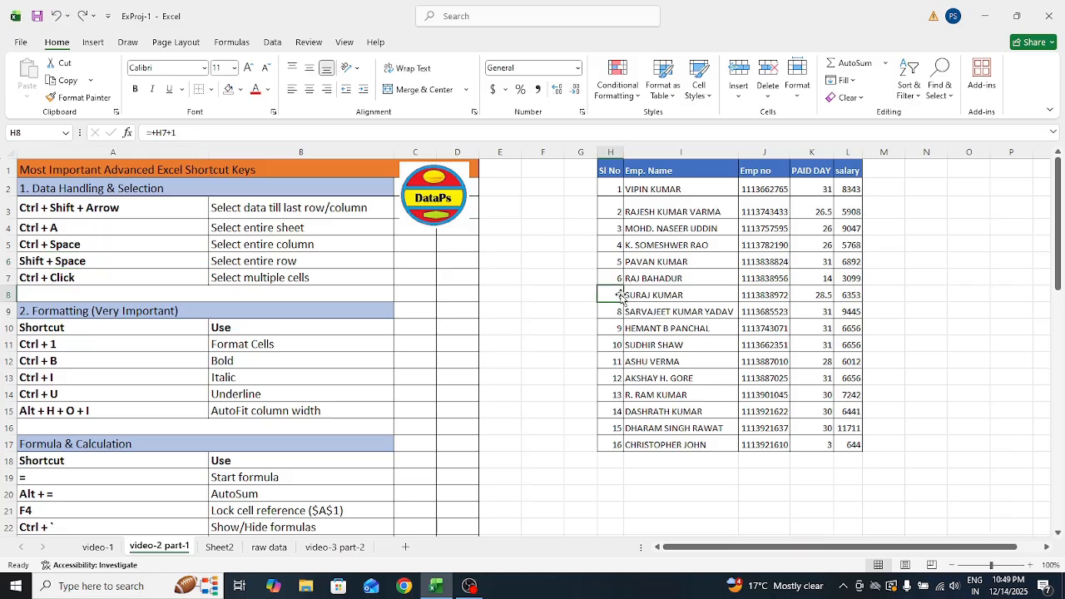
key("shift+space")
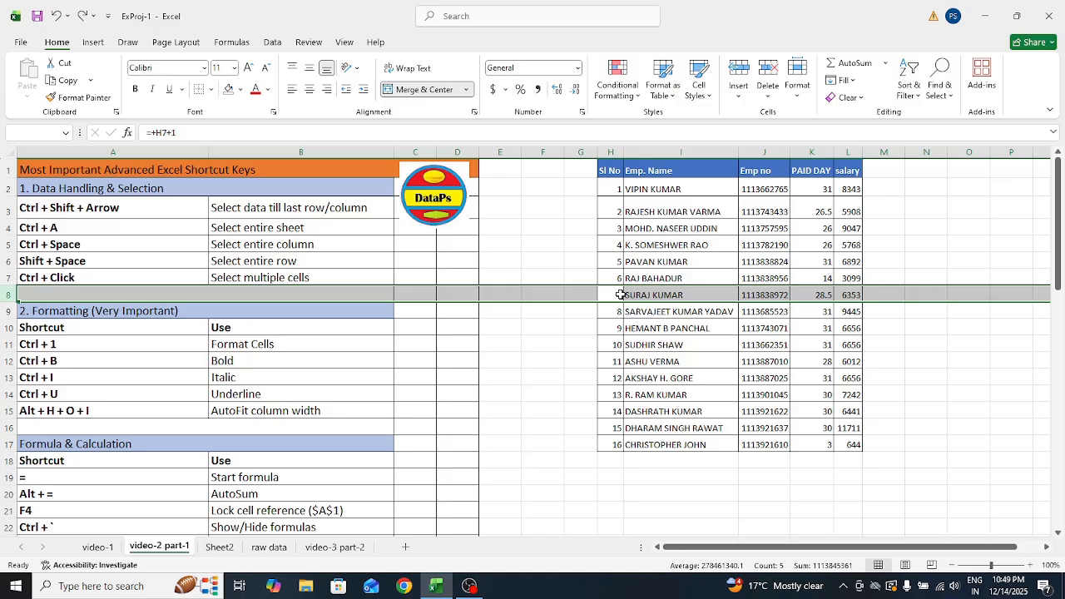
left_click(541, 341)
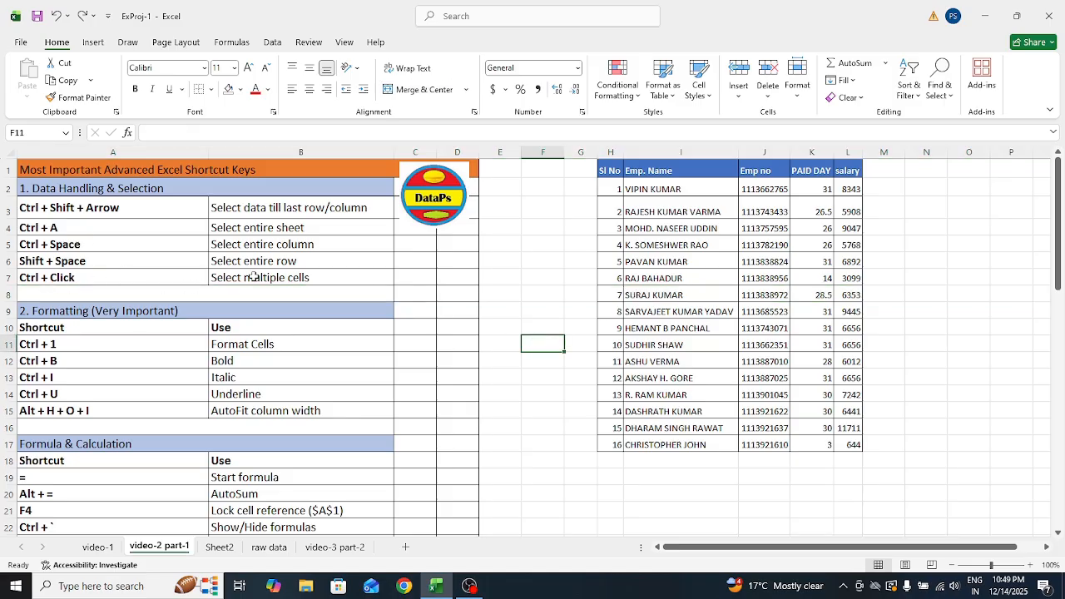
left_click(610, 170)
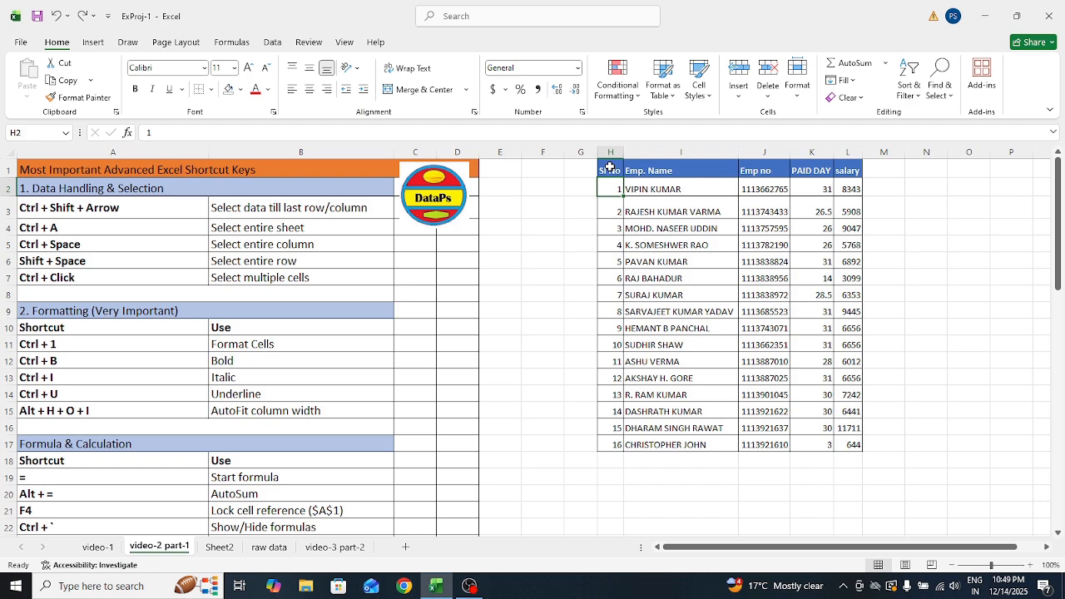
left_click_drag(610, 170, 853, 443)
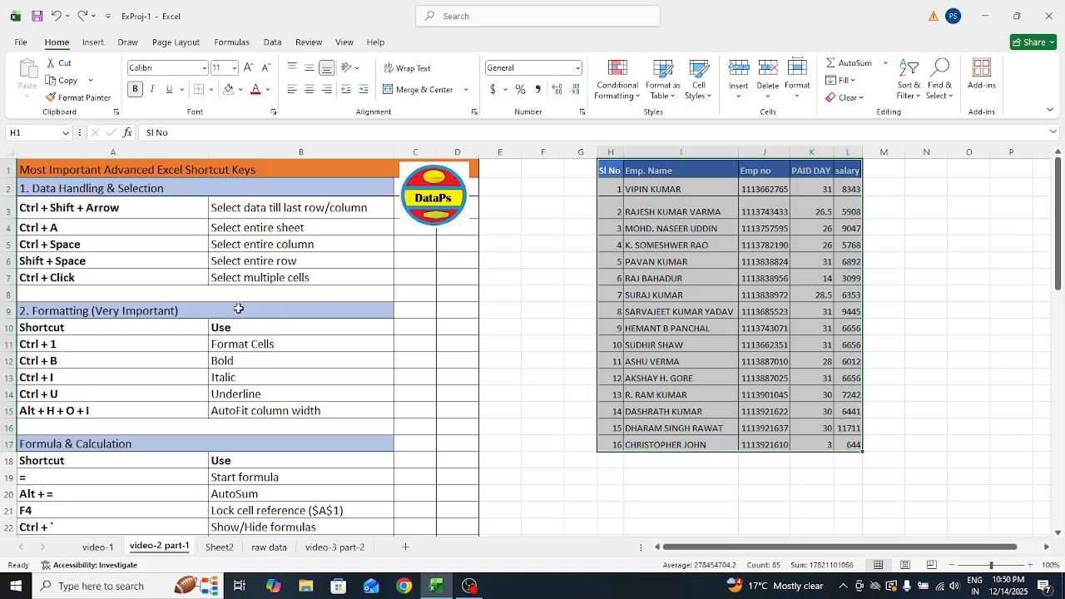
left_click(291, 315)
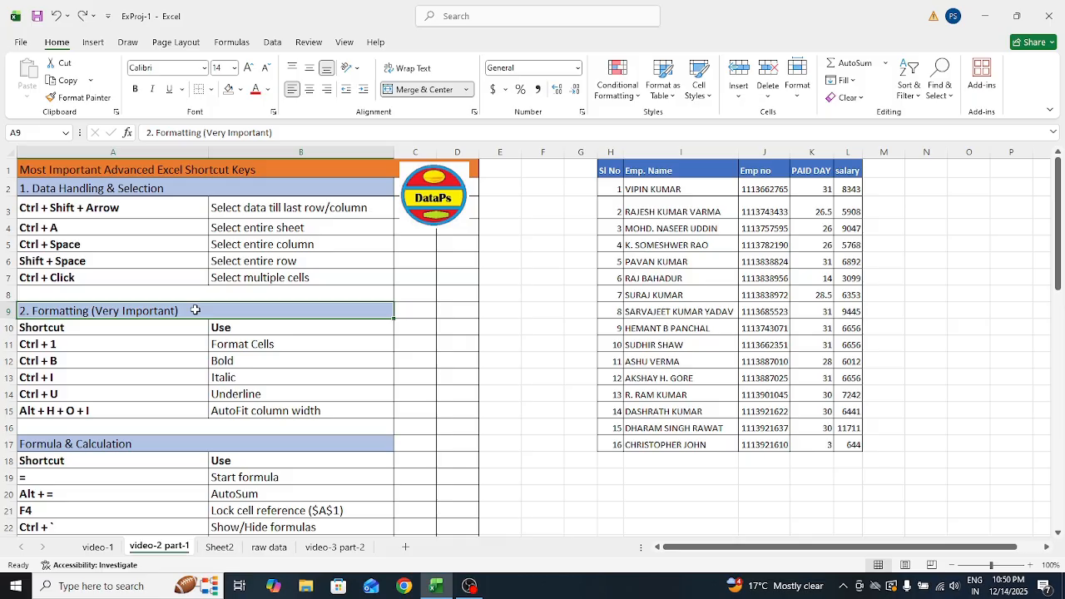
Type rohan into cell I20 below the table and bring up Format Cells with Ctrl+1
left_click(42, 348)
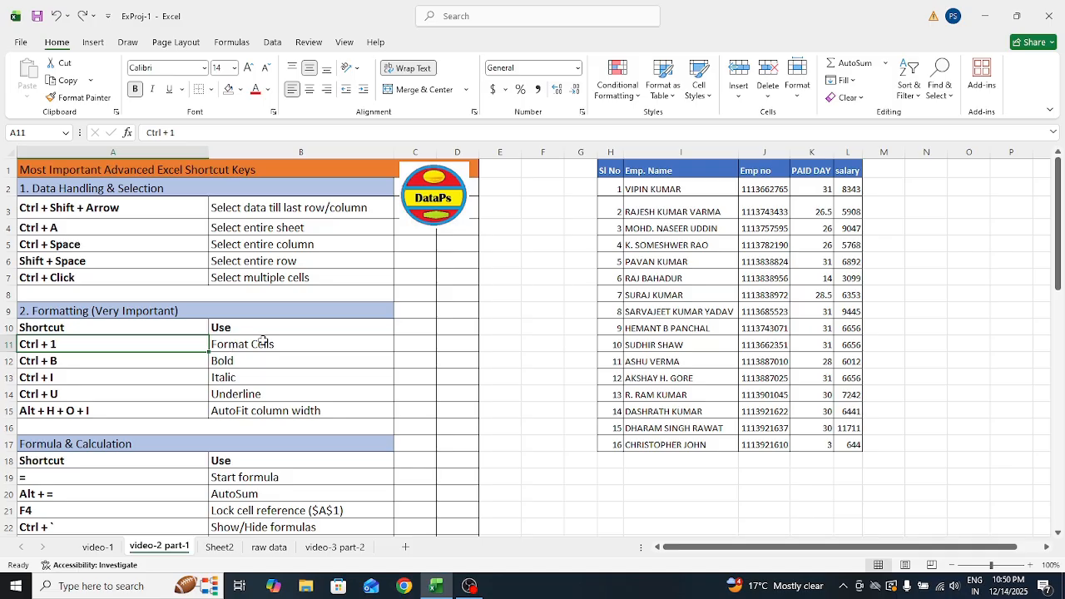
left_click(636, 493)
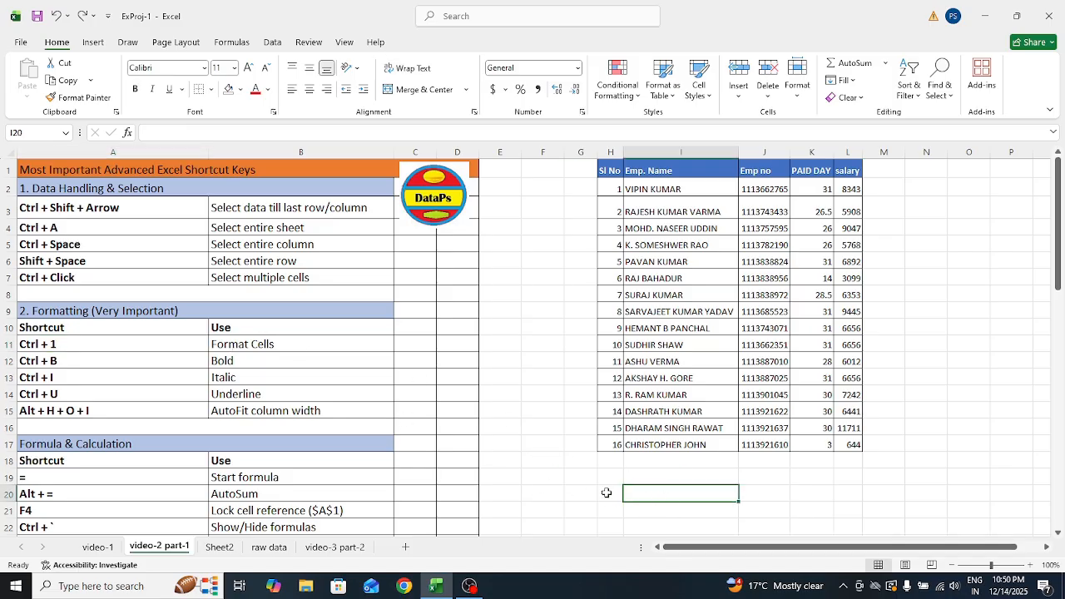
left_click(607, 493)
left_click(661, 495)
type("rohan")
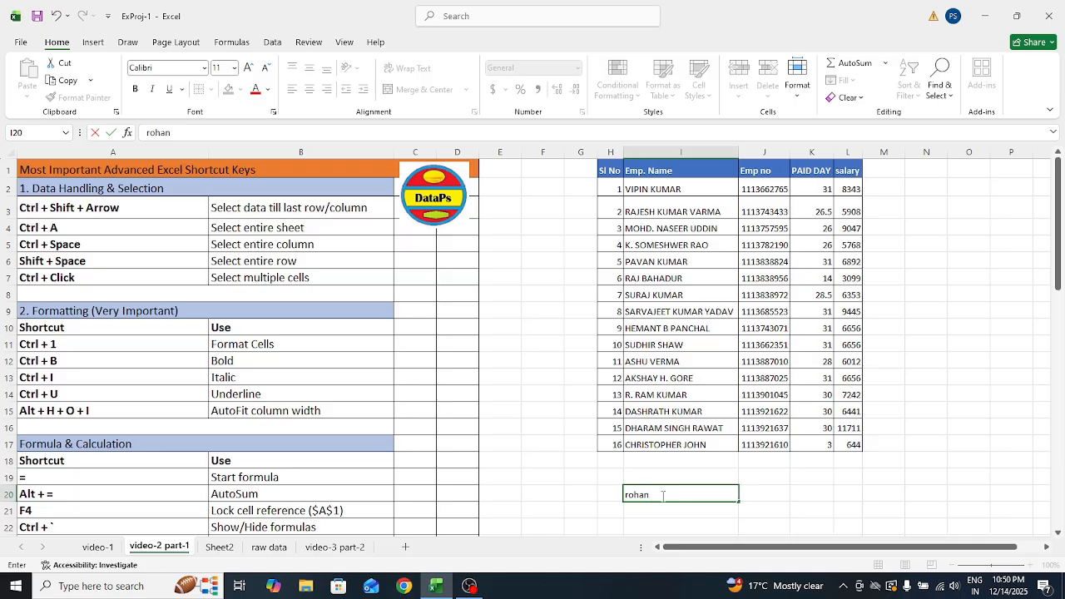
key("ctrl+1")
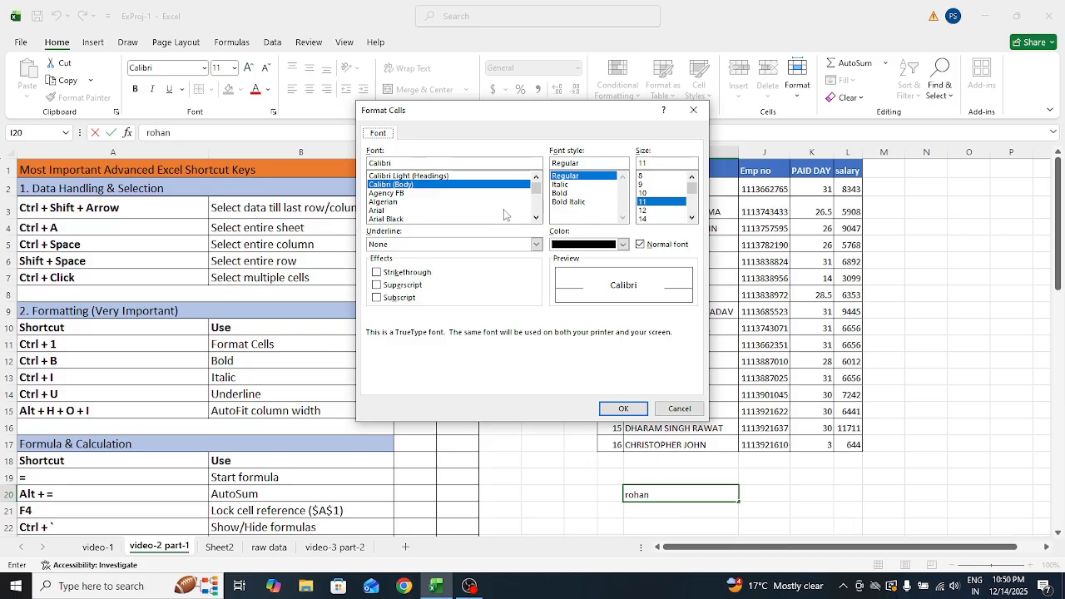
Choose Agency FB font, Bold style and size 20 for I20
left_click(391, 202)
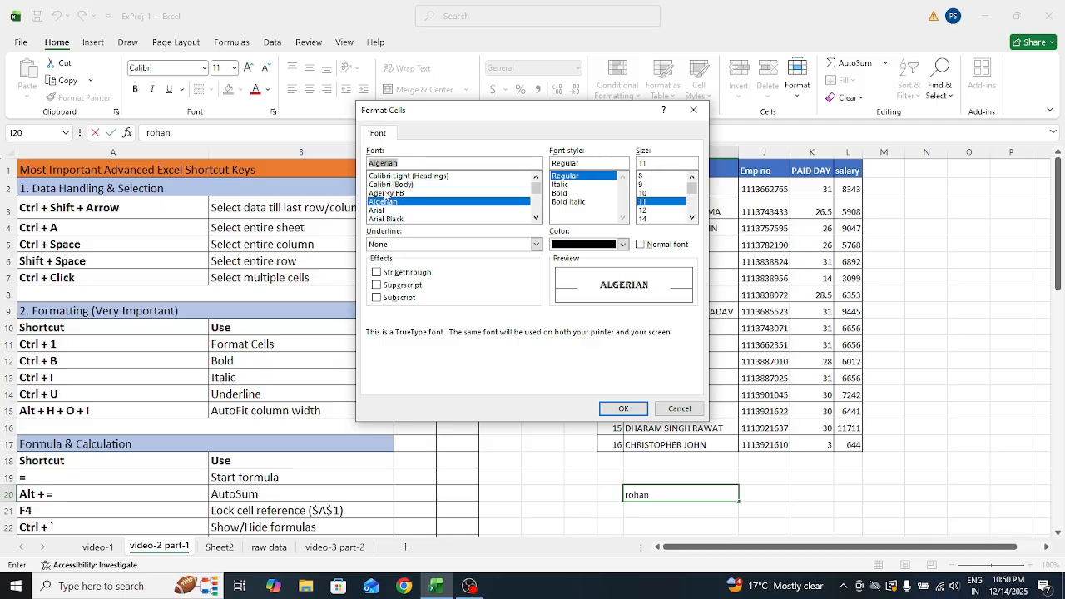
left_click_drag(538, 188, 540, 190)
left_click(406, 186)
left_click(406, 193)
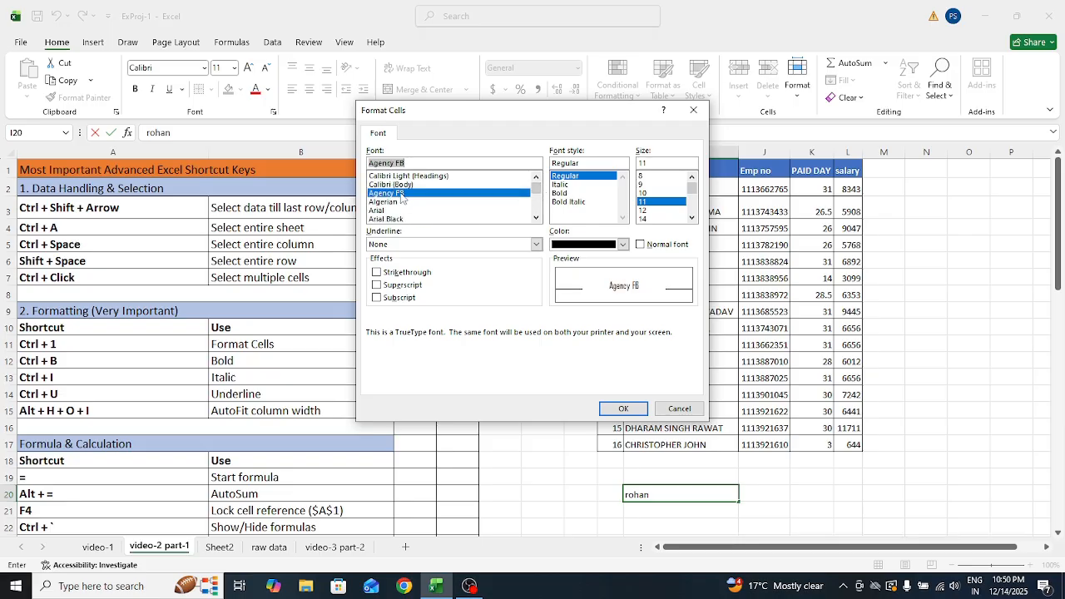
left_click(563, 193)
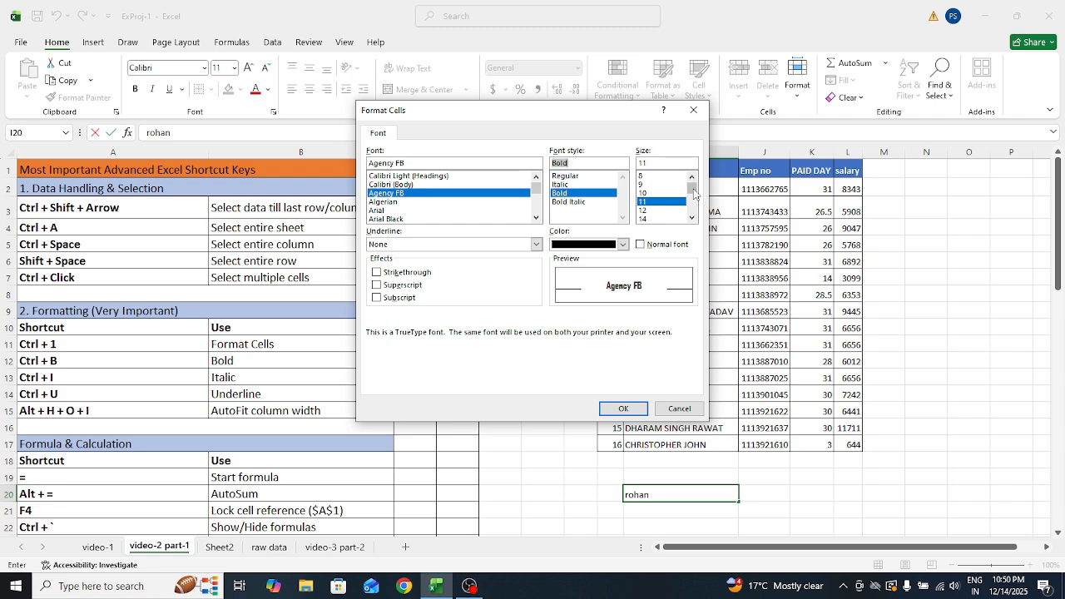
left_click_drag(694, 195, 694, 206)
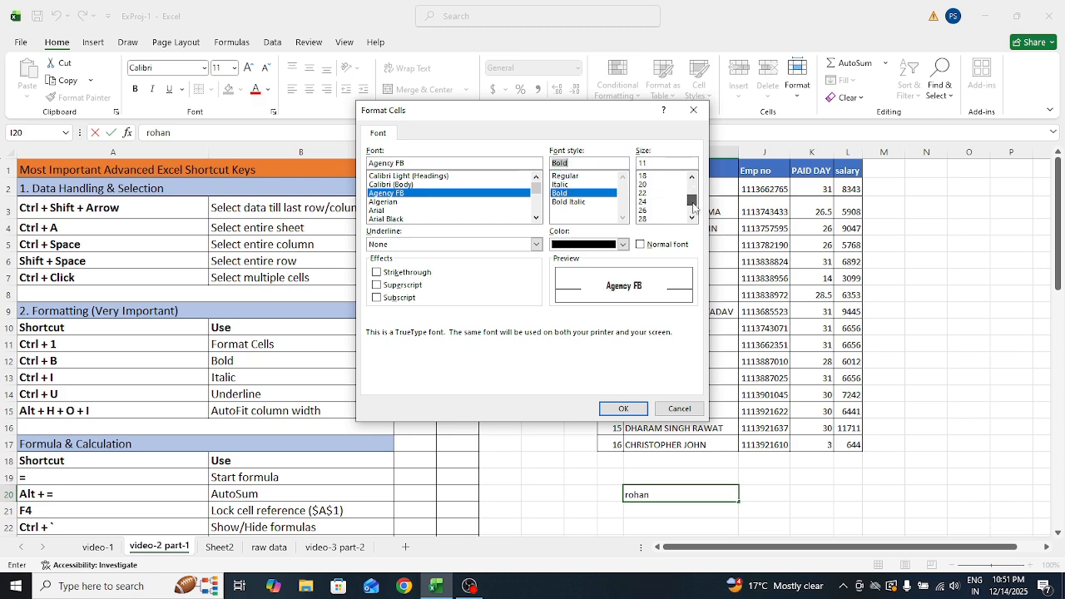
left_click(645, 194)
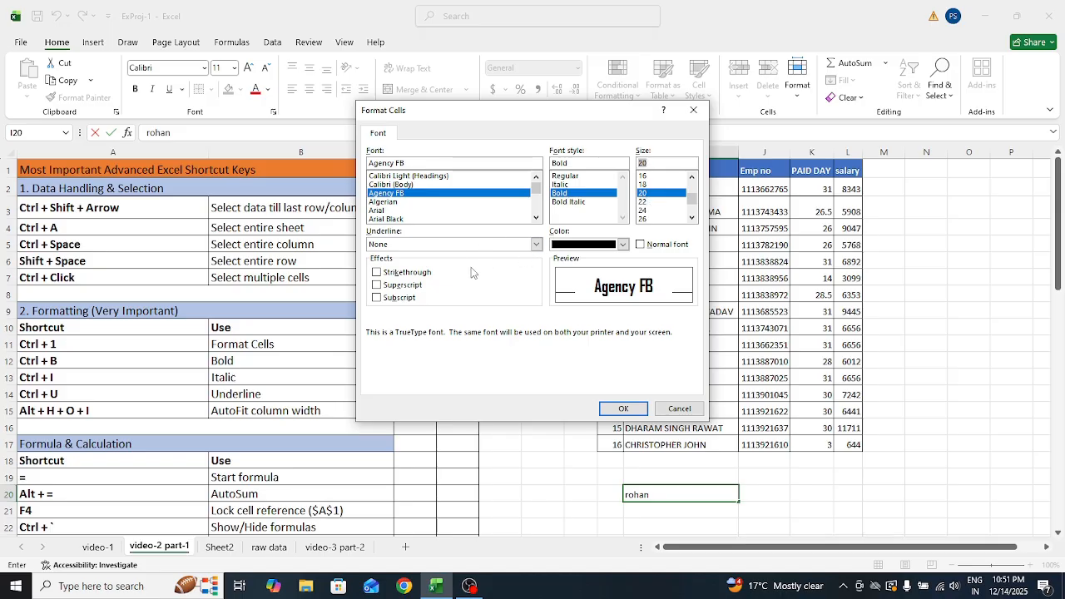
Add double underline, strikethrough and subscript, apply with OK, and reselect I20
left_click(536, 245)
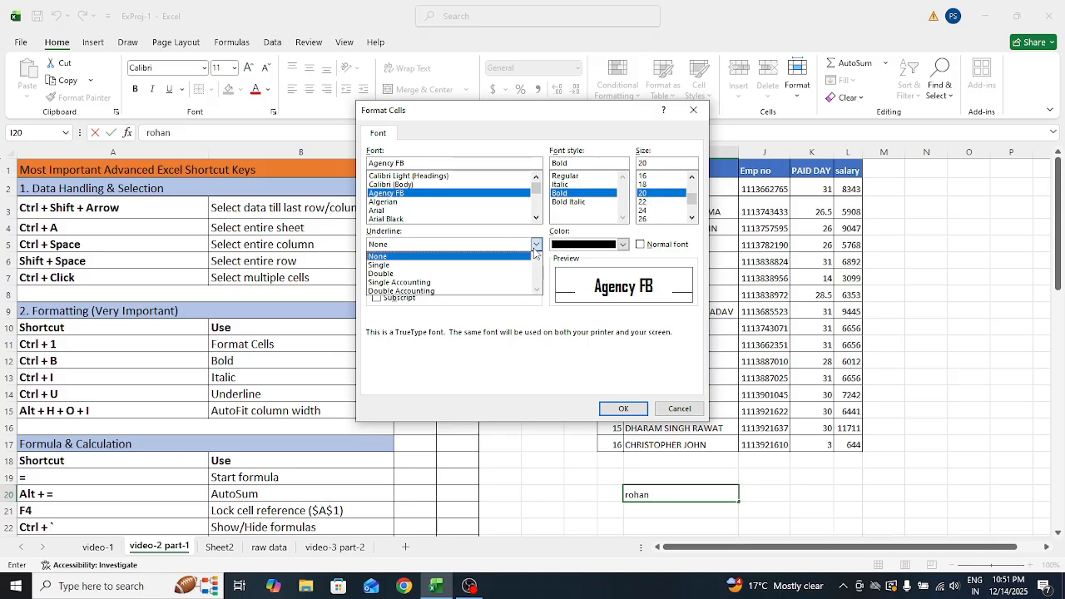
left_click(527, 275)
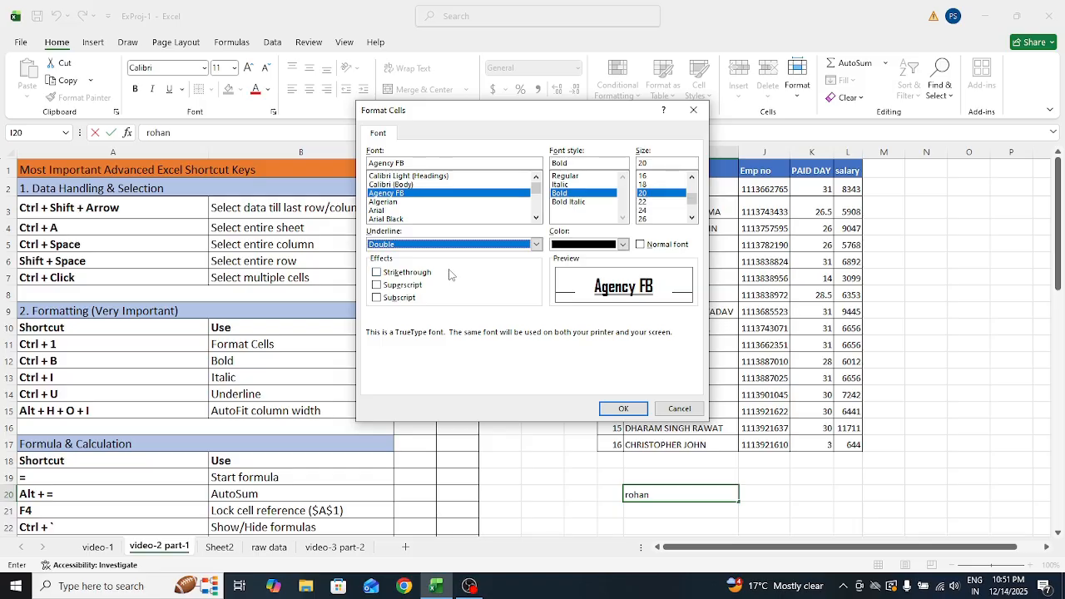
left_click(378, 274)
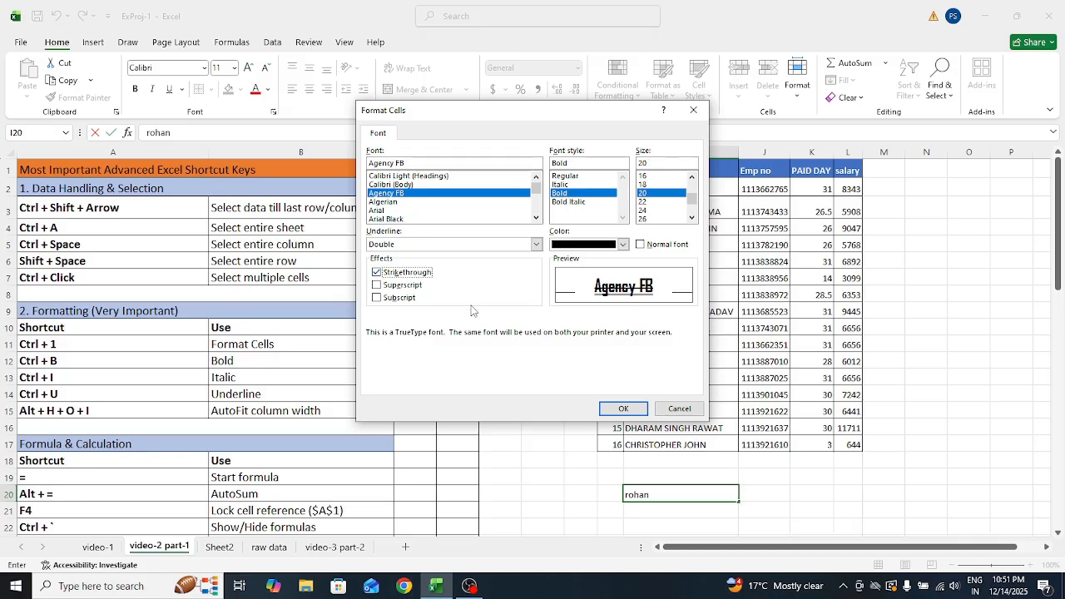
left_click(377, 285)
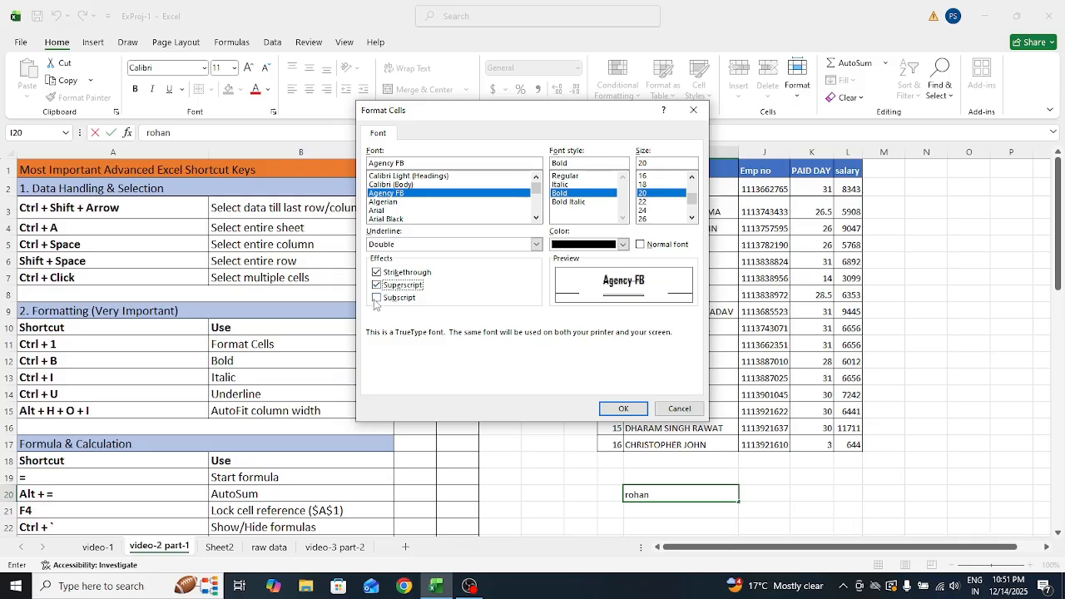
left_click(376, 298)
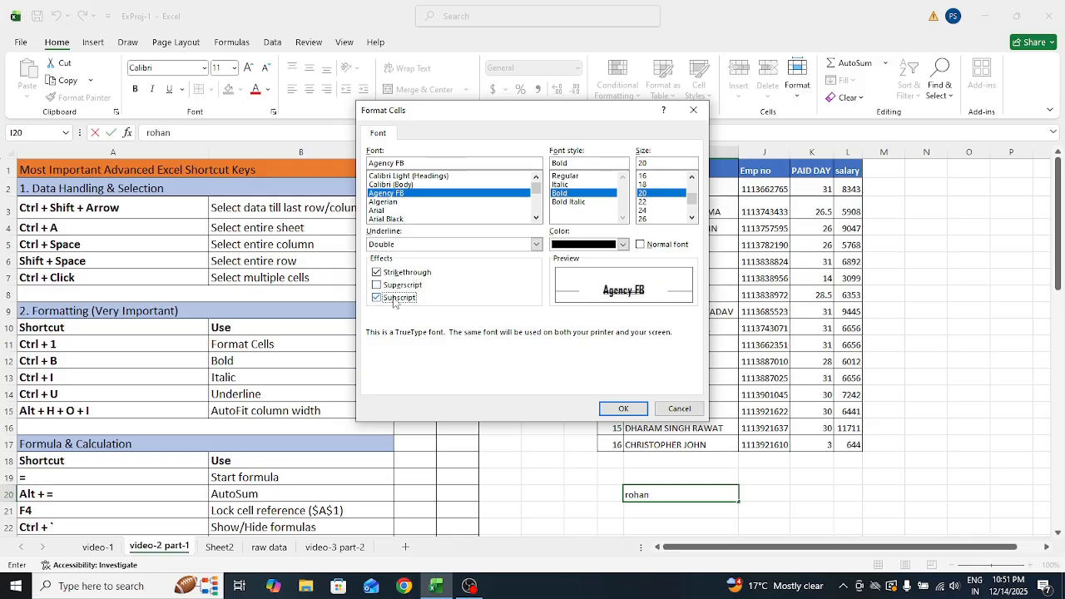
left_click(626, 409)
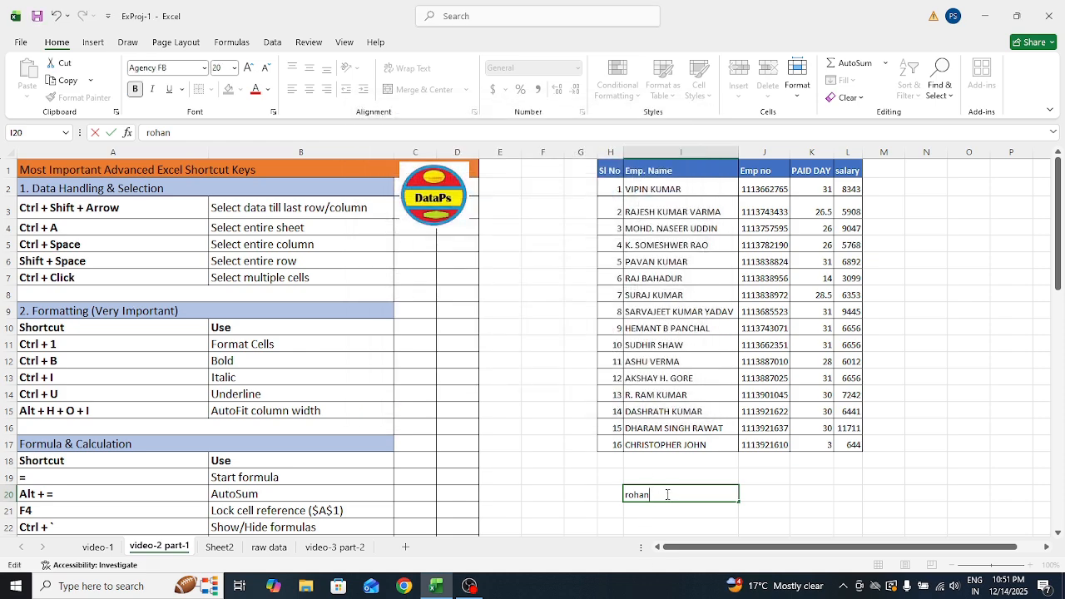
left_click(607, 496)
left_click(647, 495)
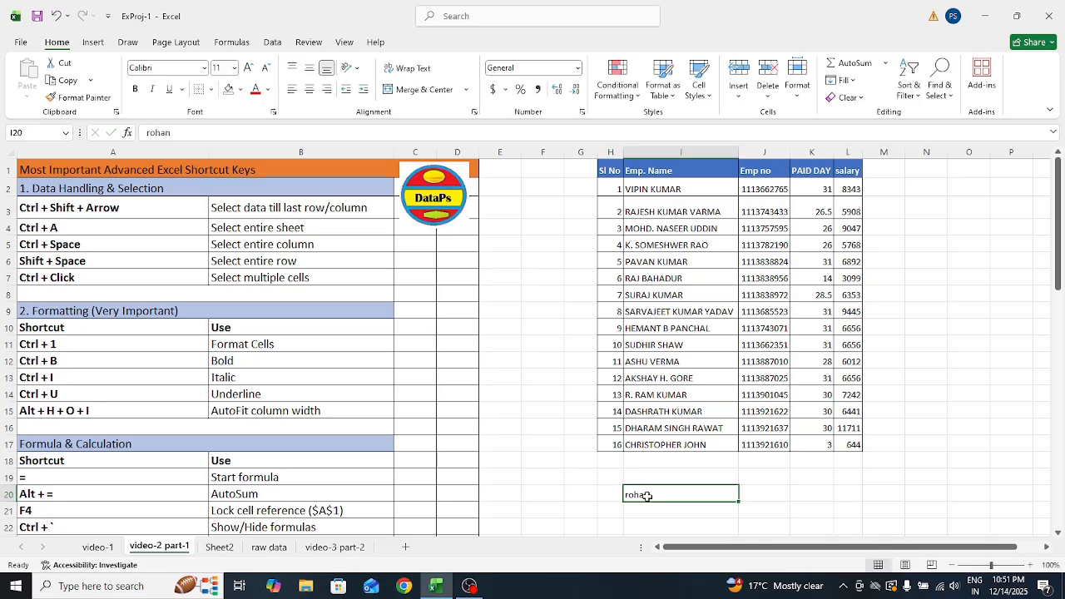
Reformat I20 as Algerian Bold Italic 14 with single underline and strikethrough
key("ctrl+1")
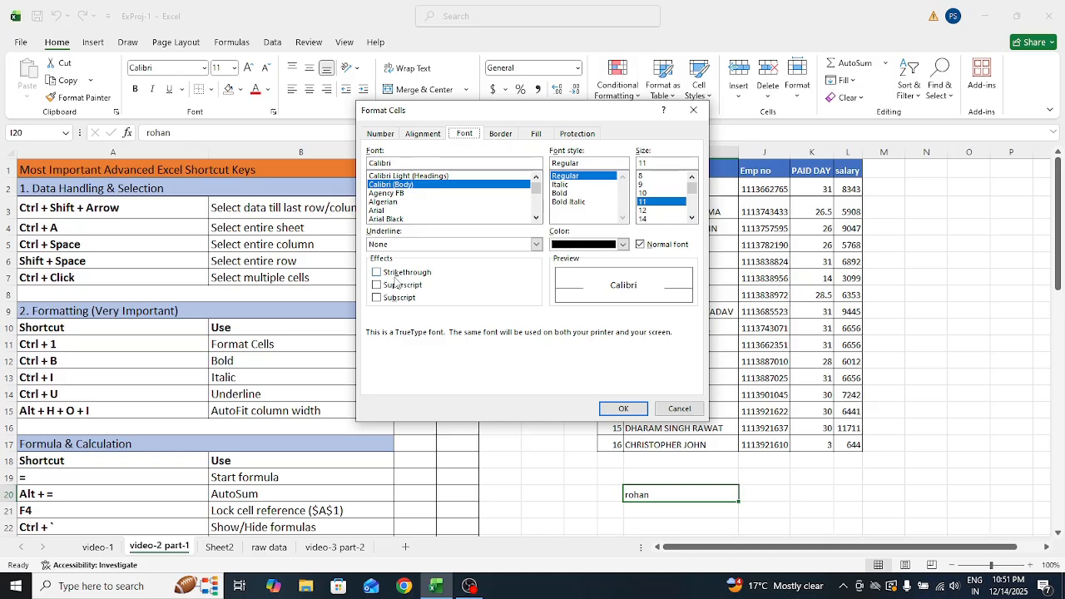
left_click(377, 273)
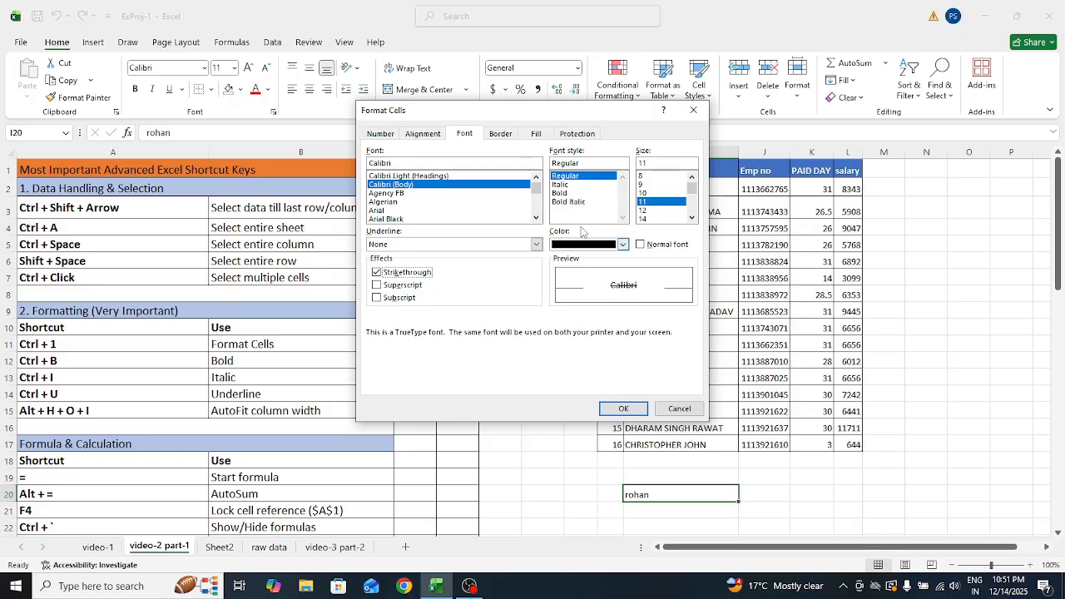
left_click(570, 202)
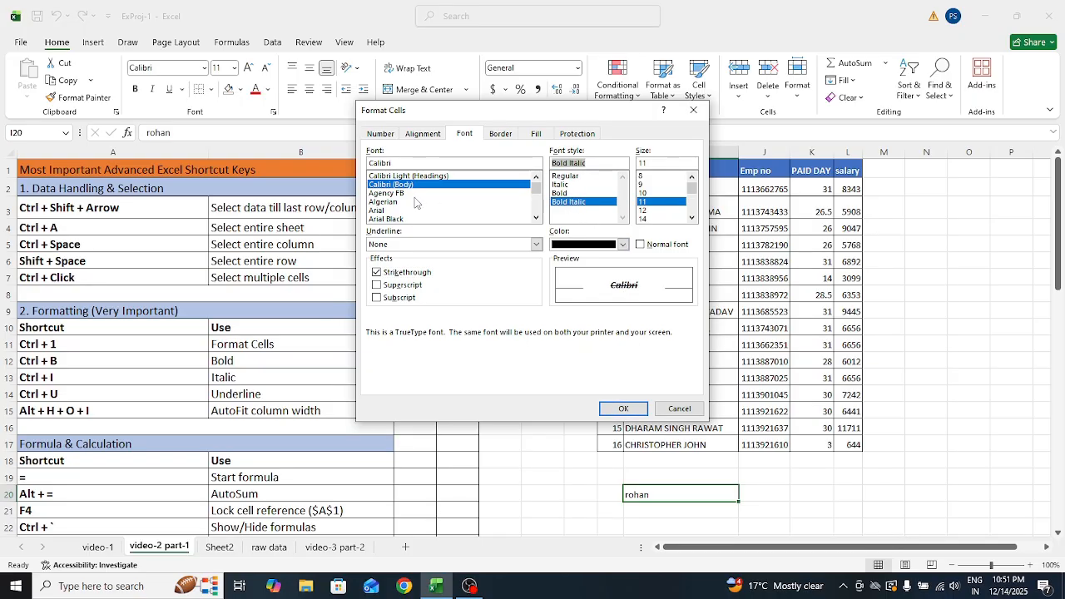
left_click(414, 202)
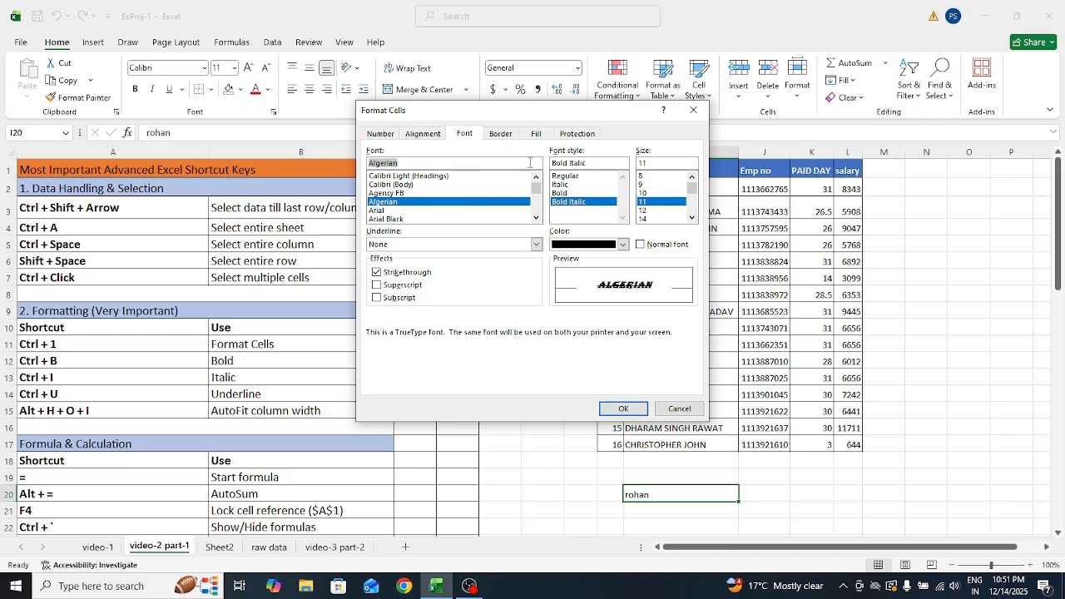
left_click(643, 219)
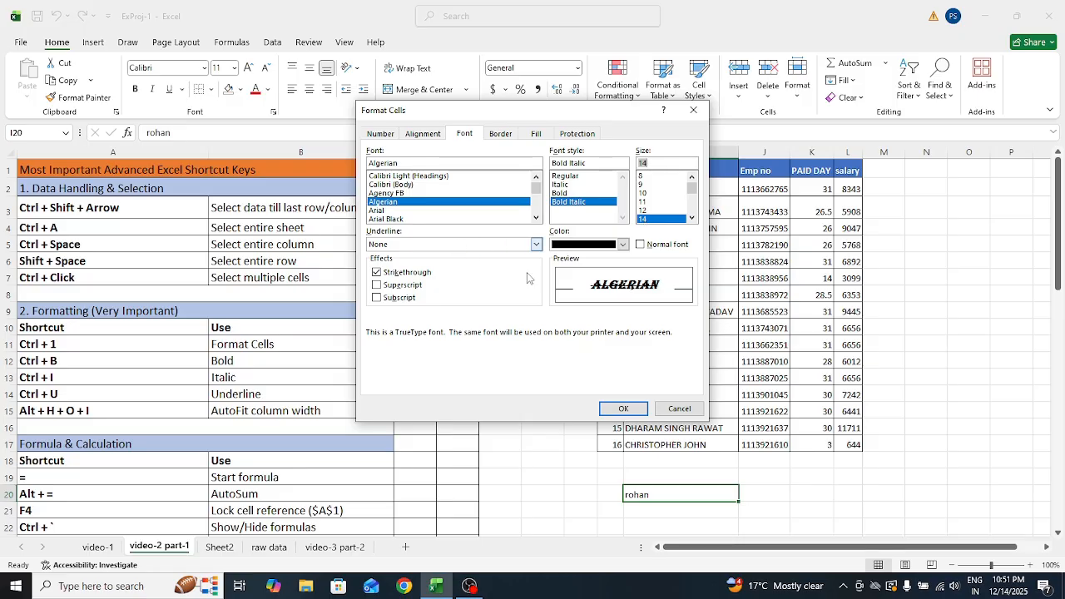
left_click(467, 245)
left_click(455, 266)
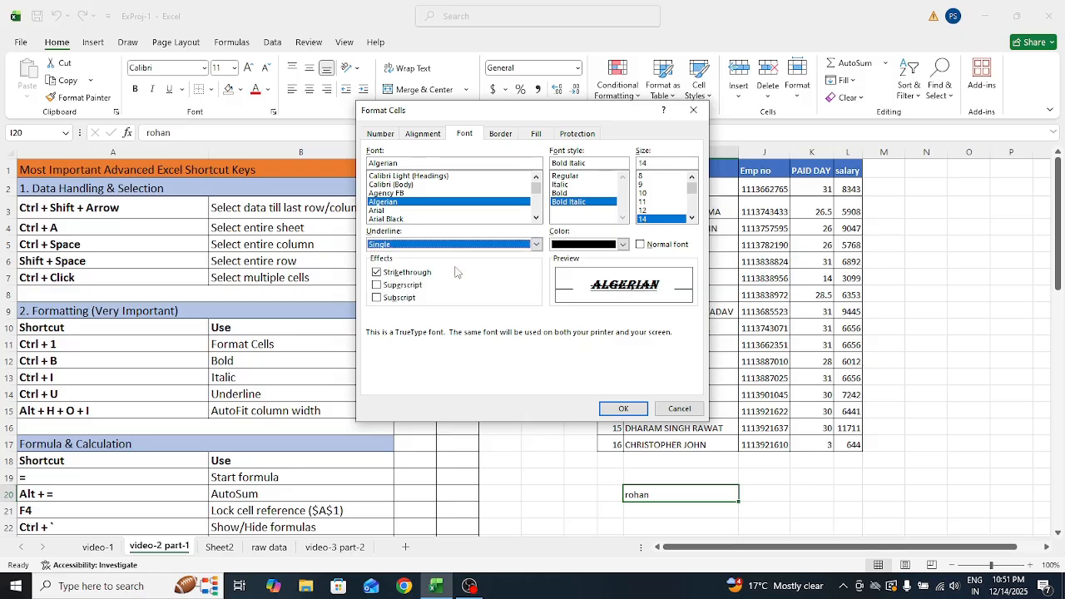
left_click(619, 408)
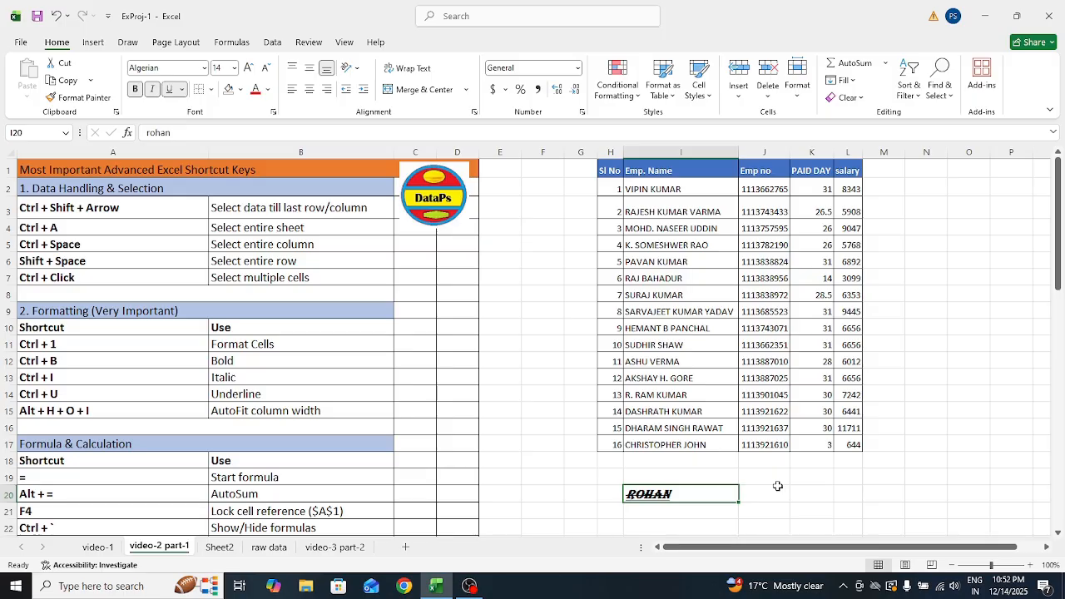
Clear I20 and enter PRADEEP in cell I19 below the employee names
key("Delete")
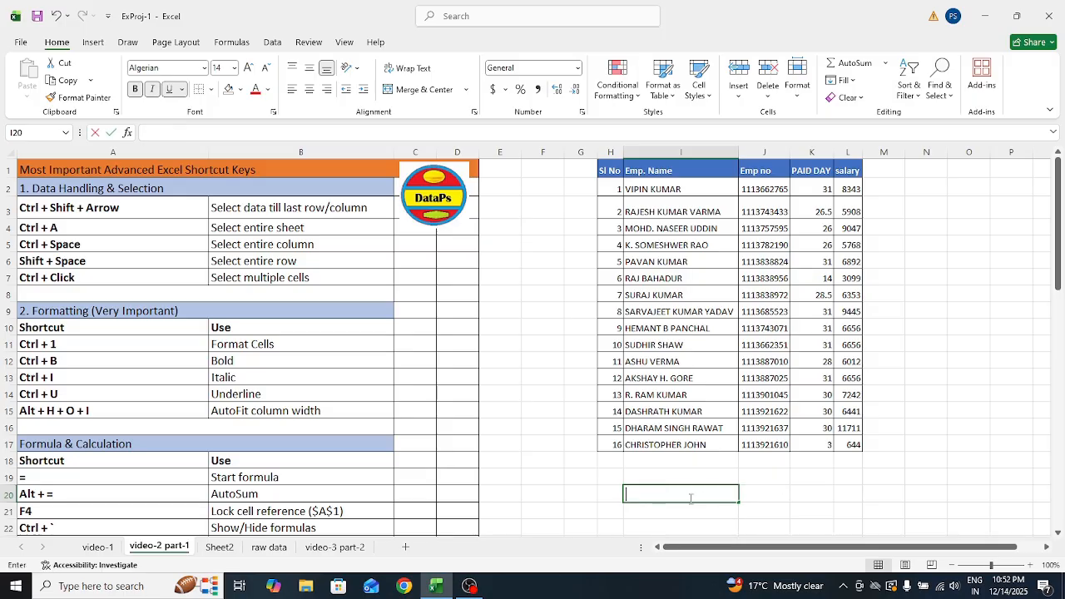
left_click(638, 472)
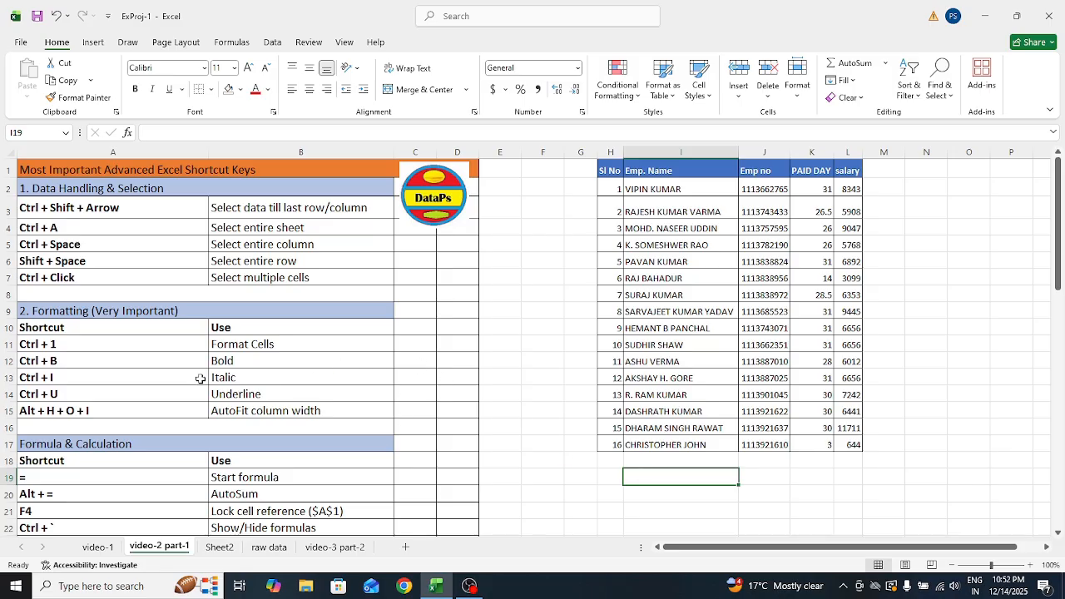
left_click(64, 358)
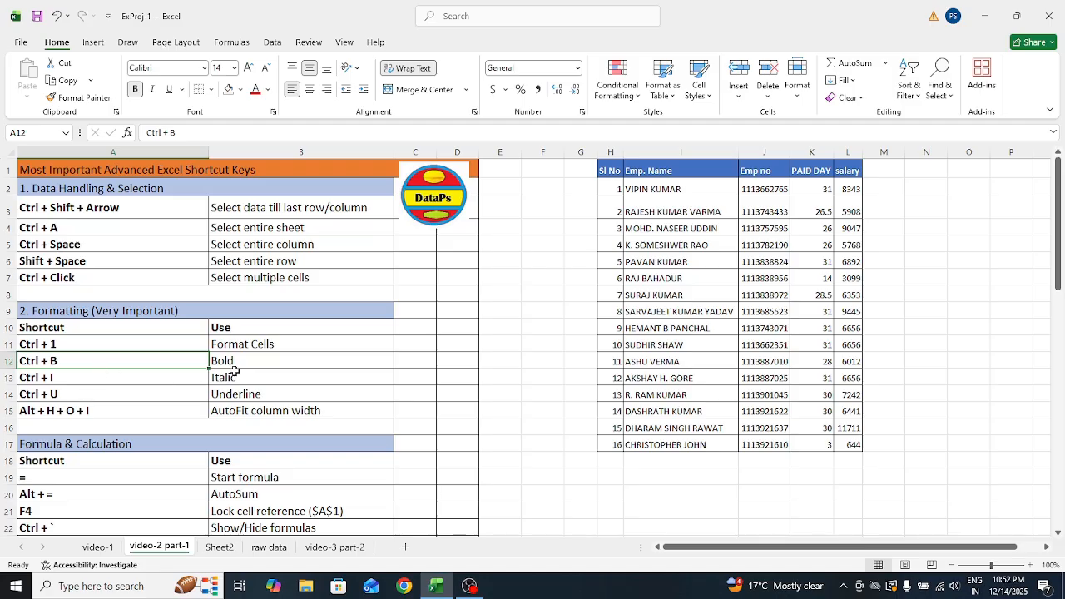
left_click(650, 481)
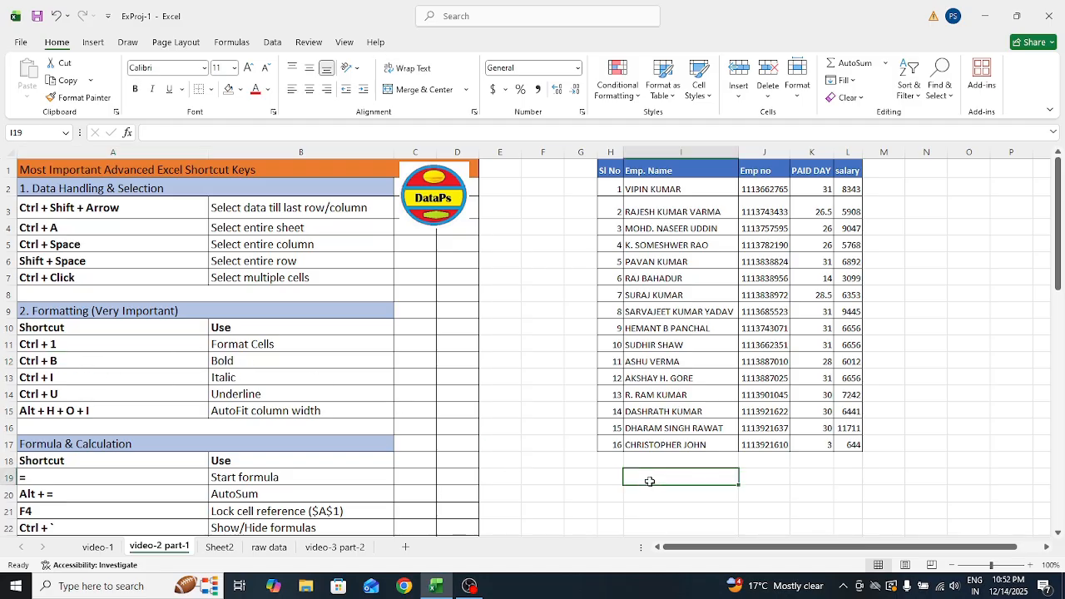
type("pradeep")
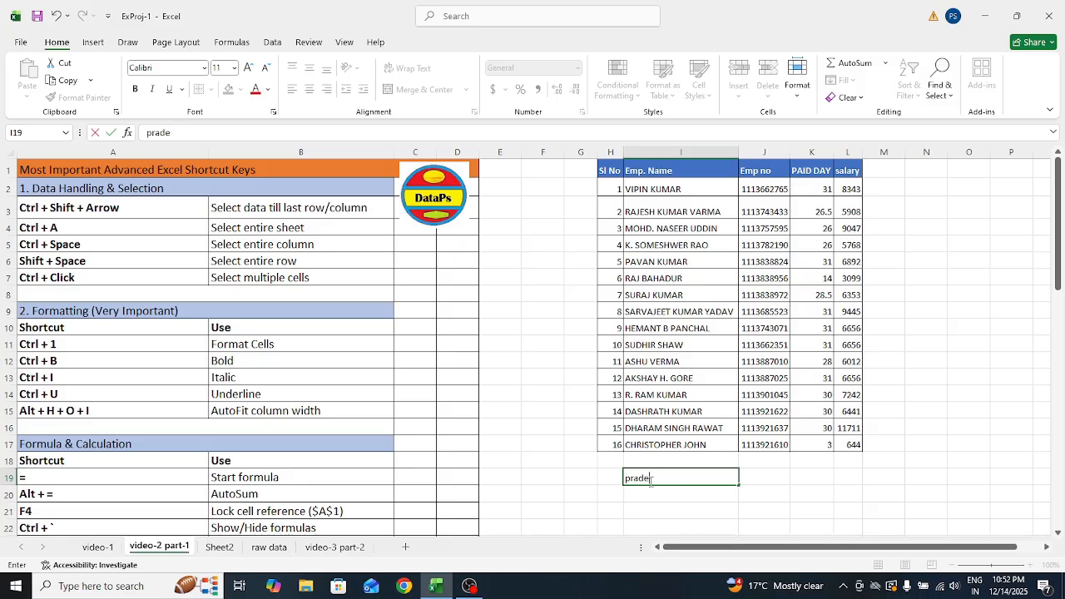
key("BackSpace")
key("BackSpace")
key("BackSpace")
key("BackSpace")
key("BackSpace")
type("PRADEEP")
key("Return")
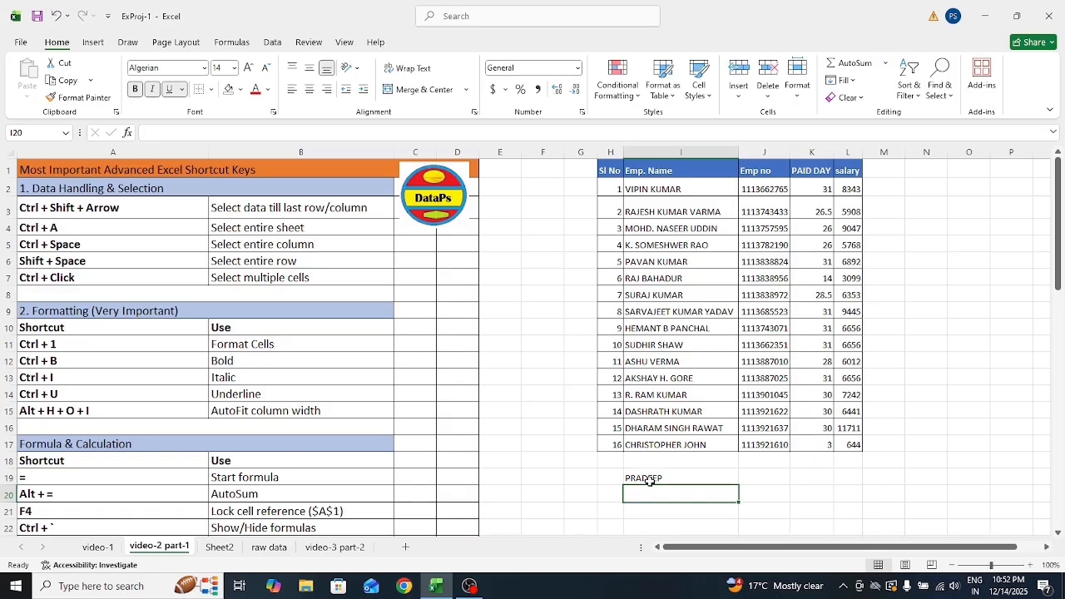
Make PRADEEP bold, italic and underlined with Ctrl+B, Ctrl+I and Ctrl+U
left_click(646, 476)
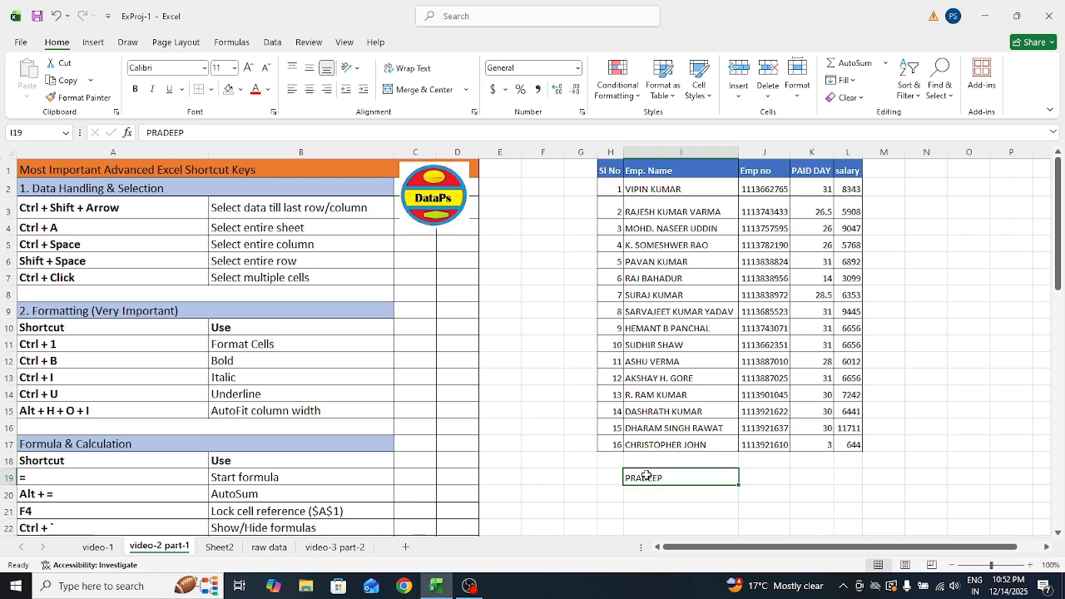
key("ctrl+b")
key("ctrl+i")
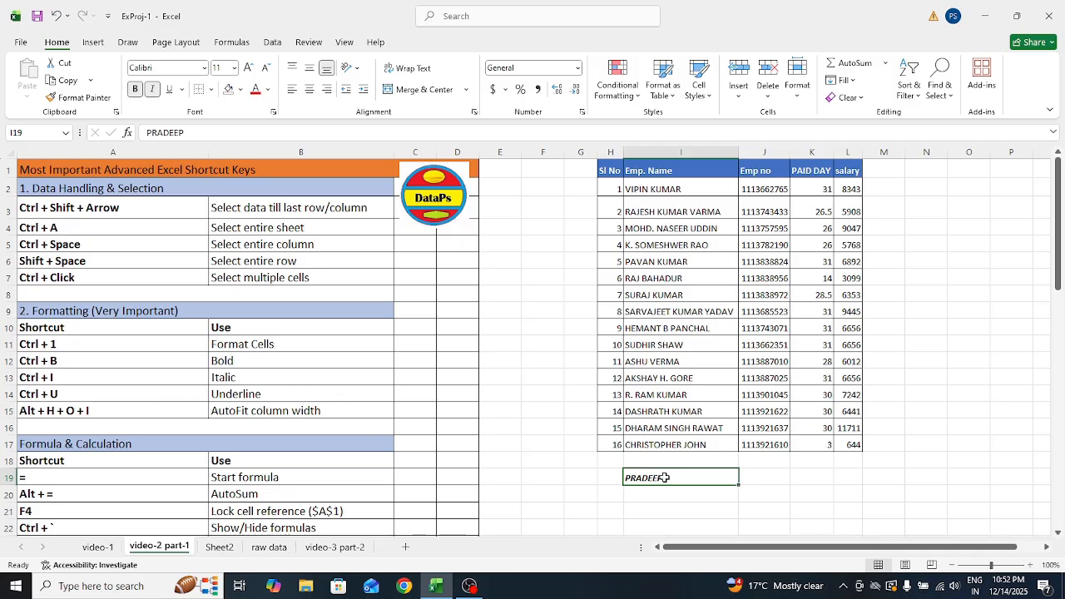
key("ctrl+u")
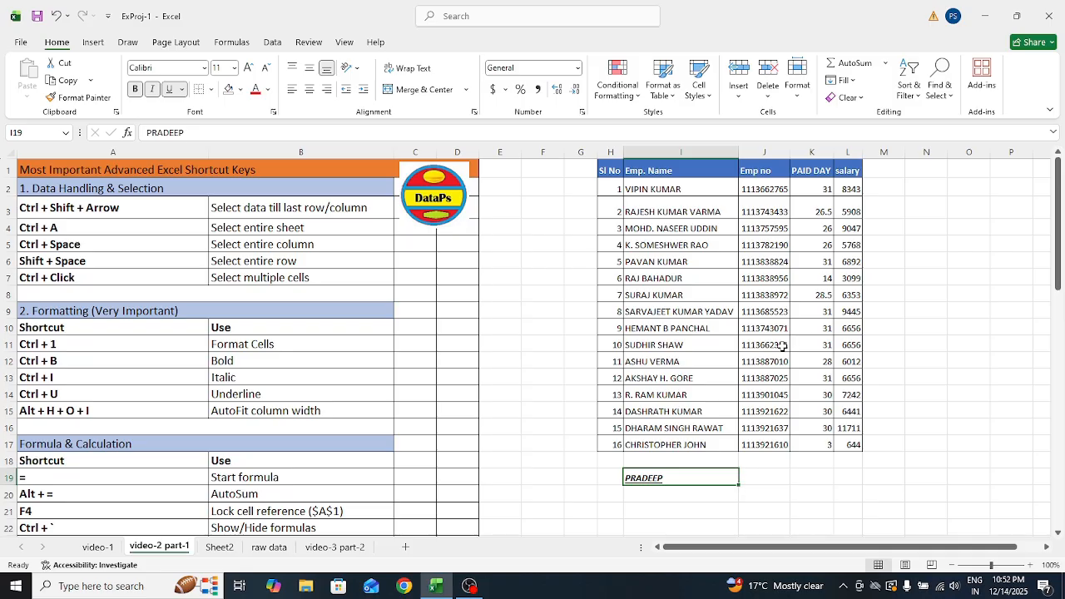
Narrow column I and select the employee table from the Sl No heading
left_click_drag(738, 158, 672, 153)
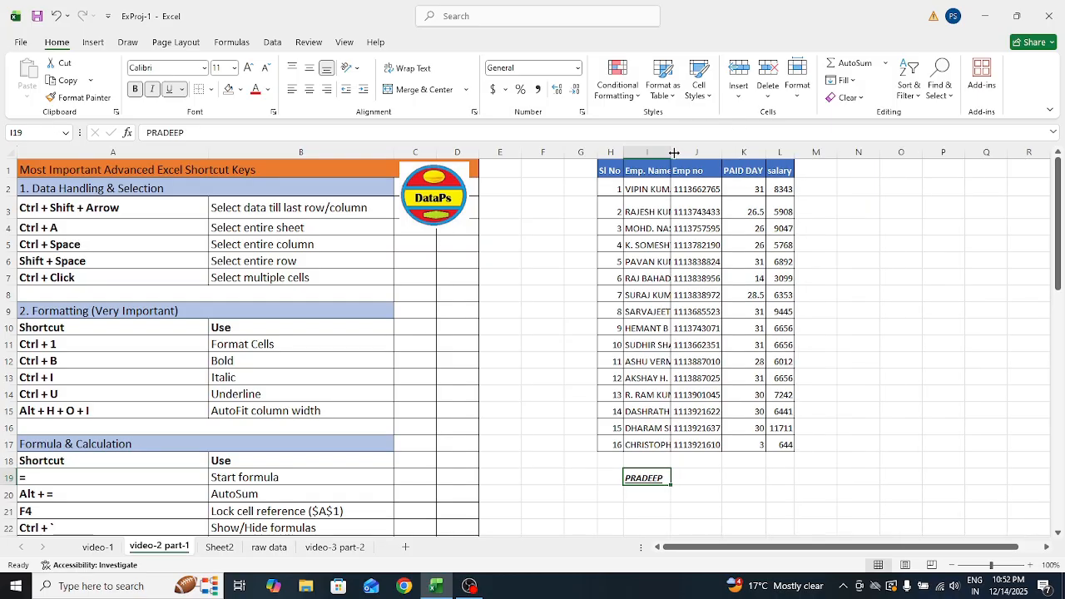
left_click(613, 170)
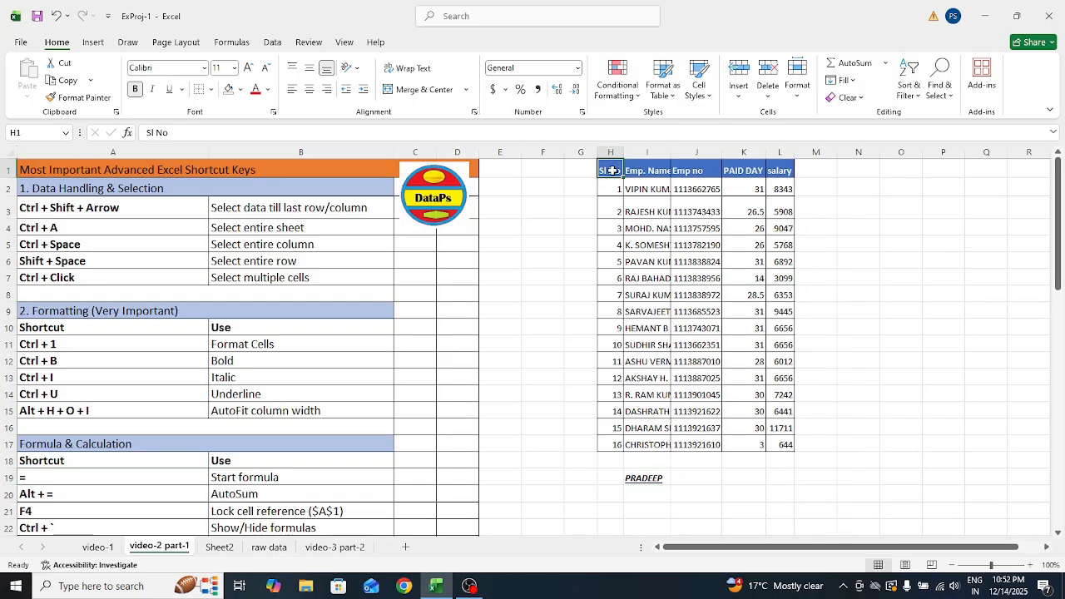
key("ctrl+shift+Down")
key("ctrl+shift+Right")
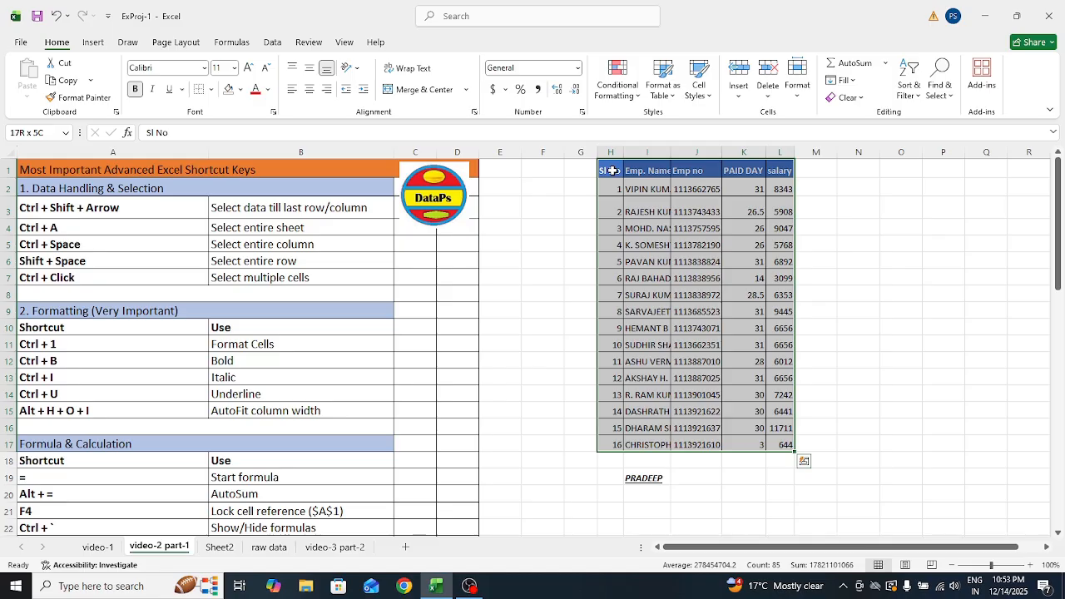
key("ctrl+h")
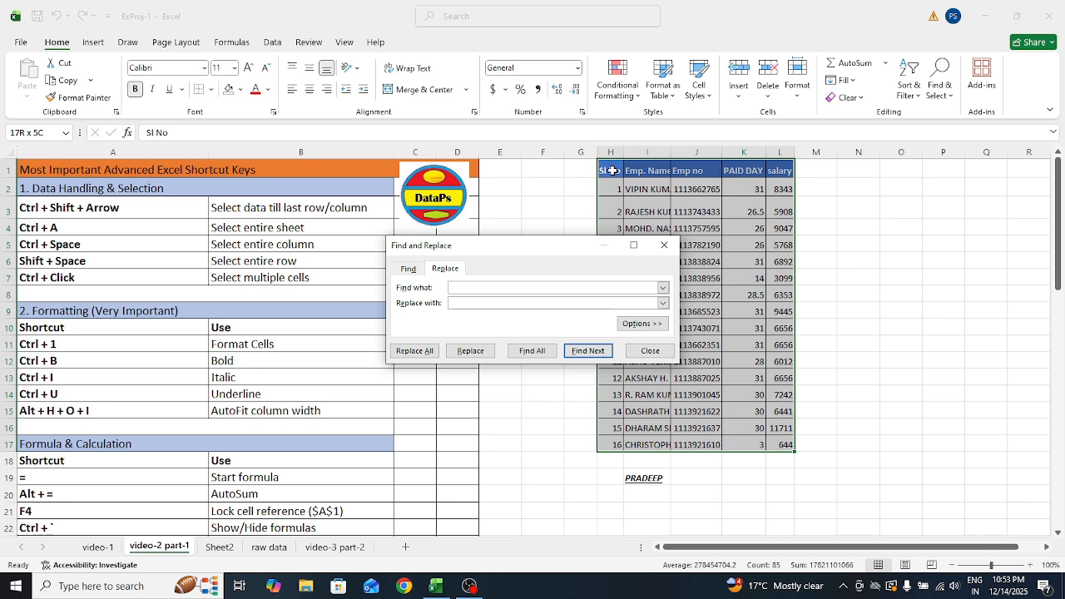
left_click(664, 245)
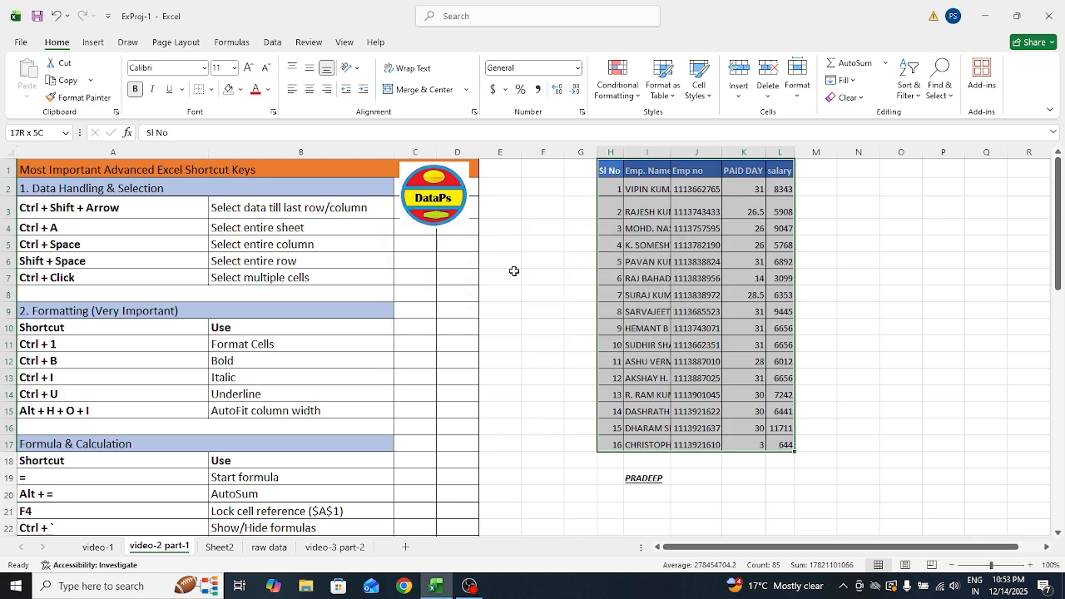
AutoFit the employee table's columns with Alt+H, O, I
left_click(607, 173)
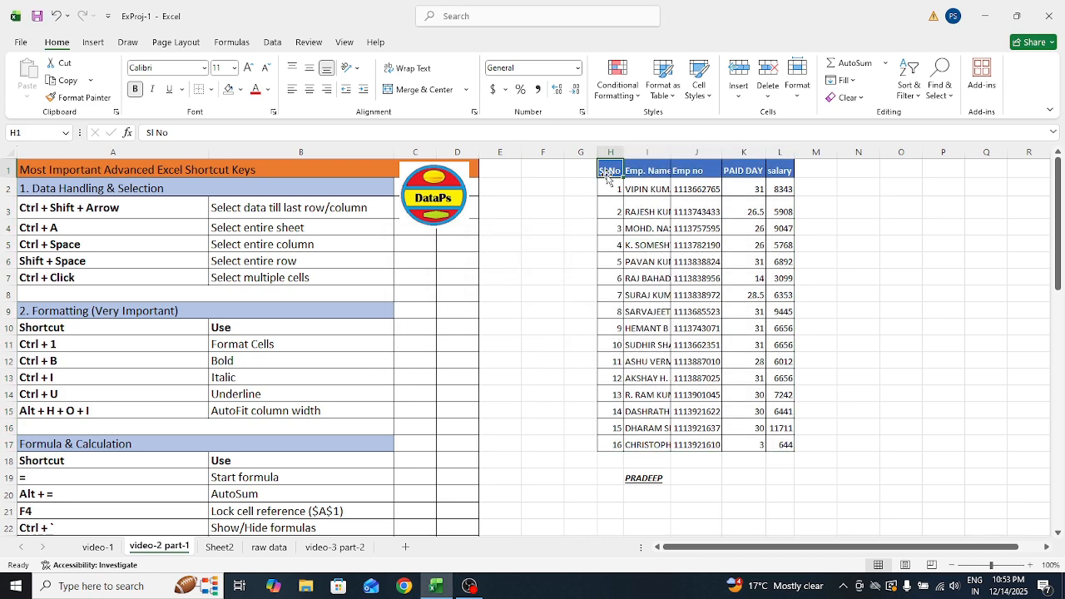
key("ctrl+shift+Down")
key("ctrl+shift+Right")
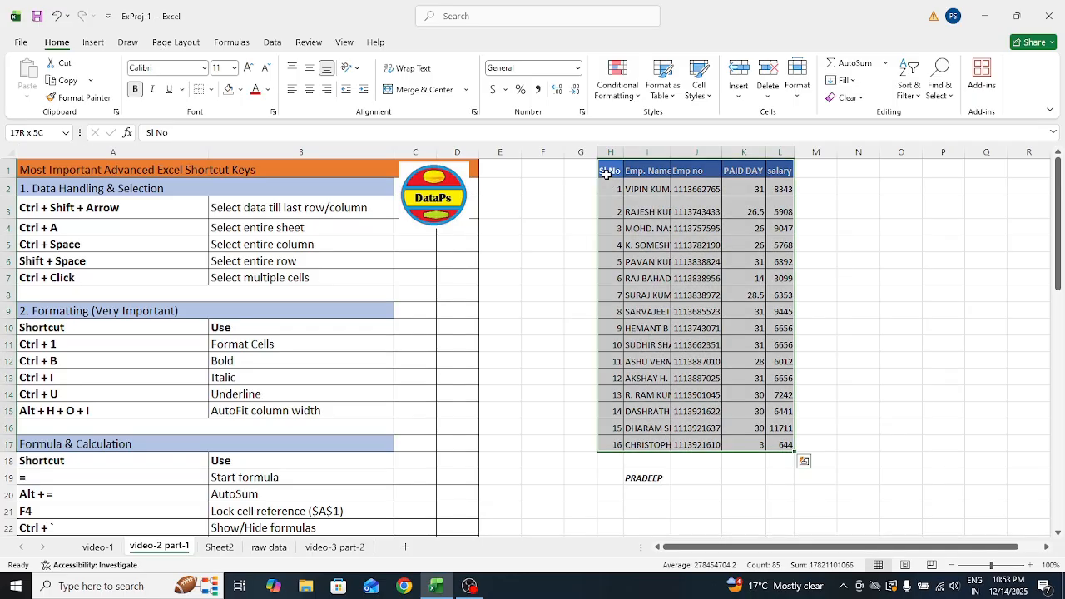
key("alt+h")
key("o")
key("i")
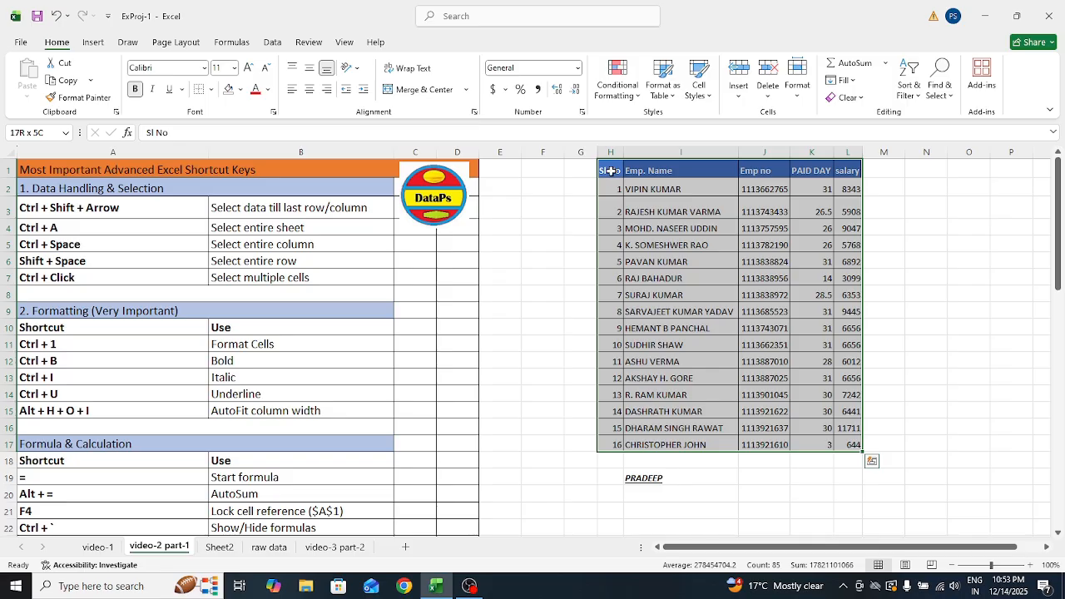
Delete the PRADEEP entry from I19
left_click(609, 172)
left_click(657, 483)
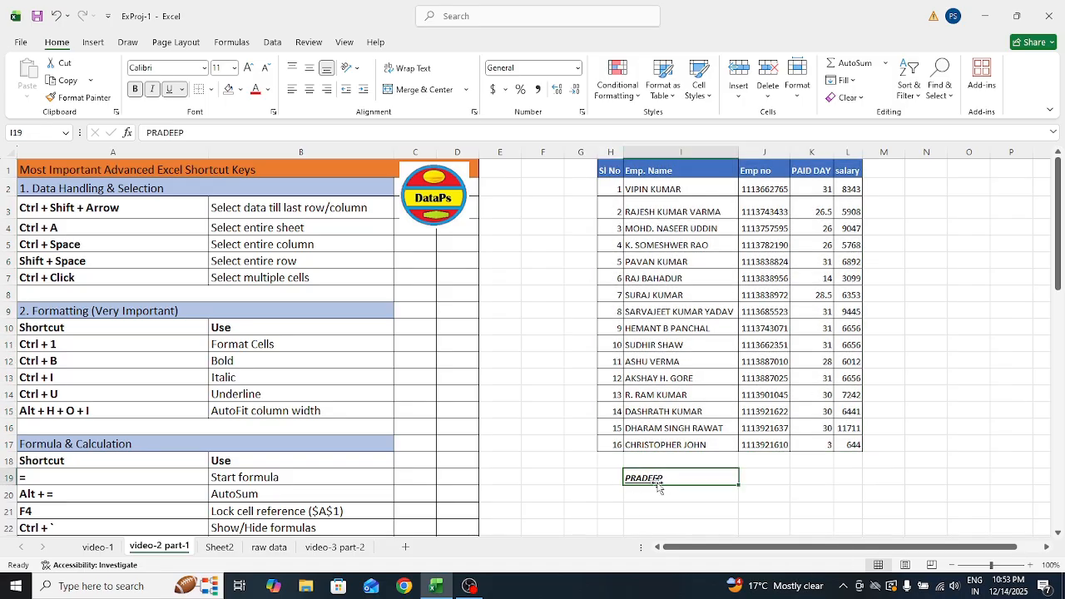
key("BackSpace")
Browse the Formula & Calculation shortcuts: =, Alt + =, F4, Ctrl + ` and Ctrl + Shift + Enter
left_click(554, 487)
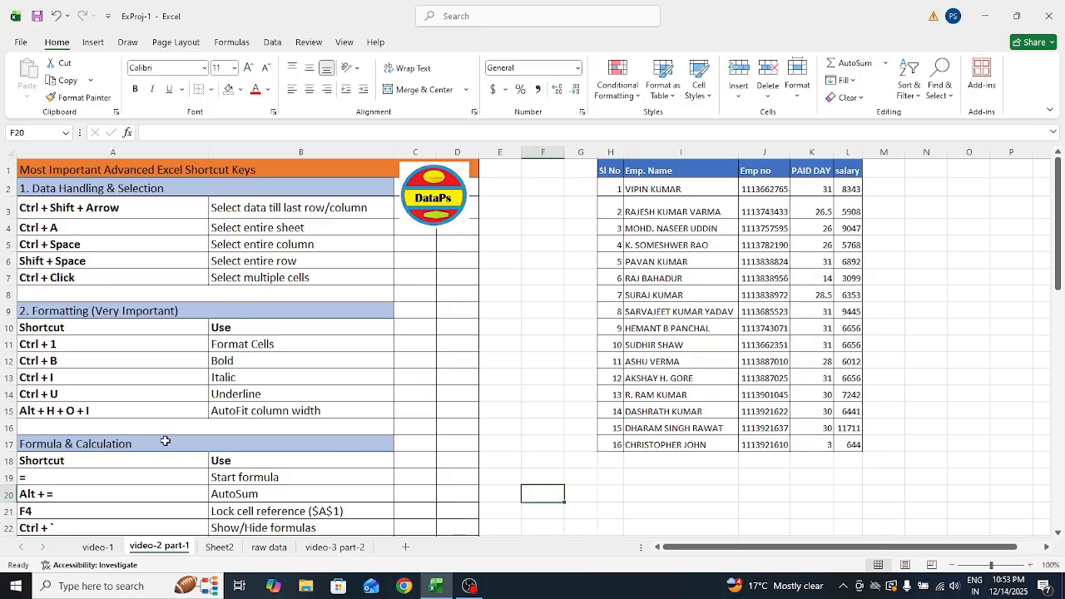
left_click(126, 446)
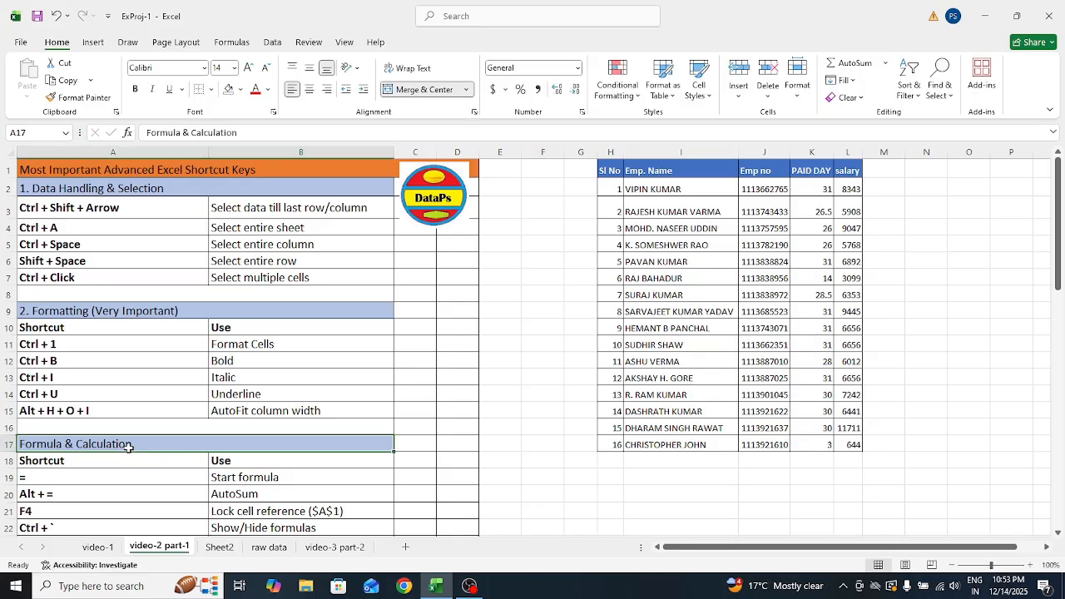
key("Down")
key("Down")
key("Down")
key("Down")
key("Down")
key("Down")
key("Down")
key("Down")
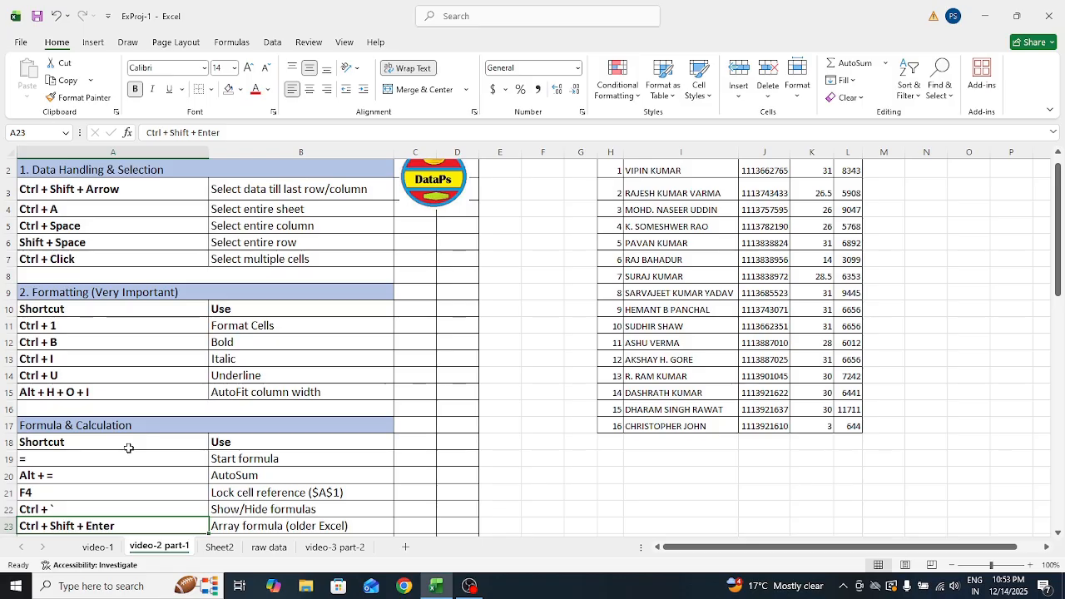
key("Up")
key("Up")
key("Up")
key("Up")
key("Up")
key("Up")
key("Up")
key("Up")
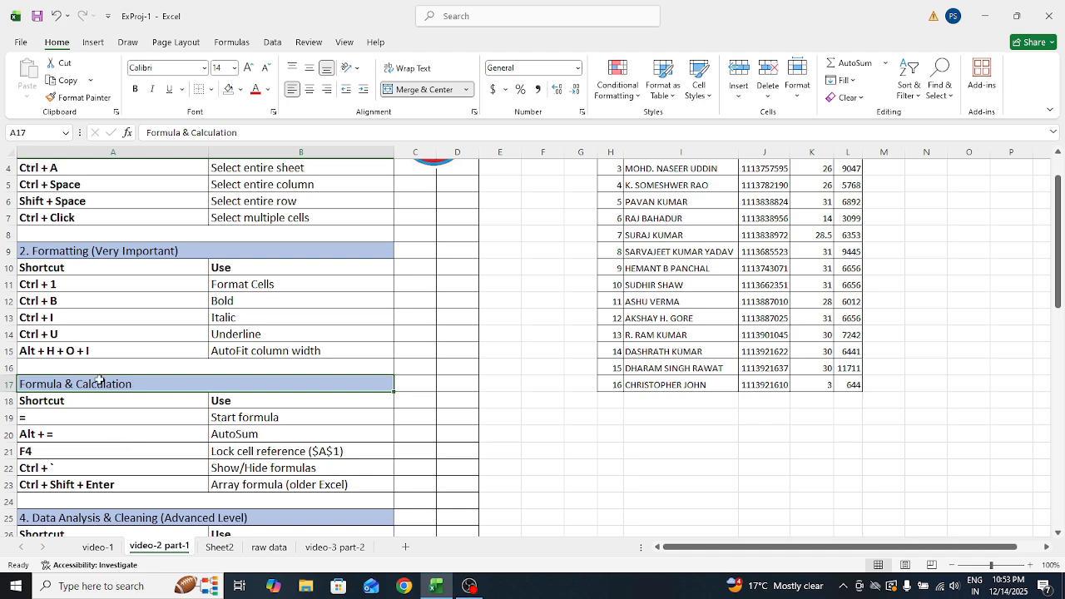
left_click(55, 419)
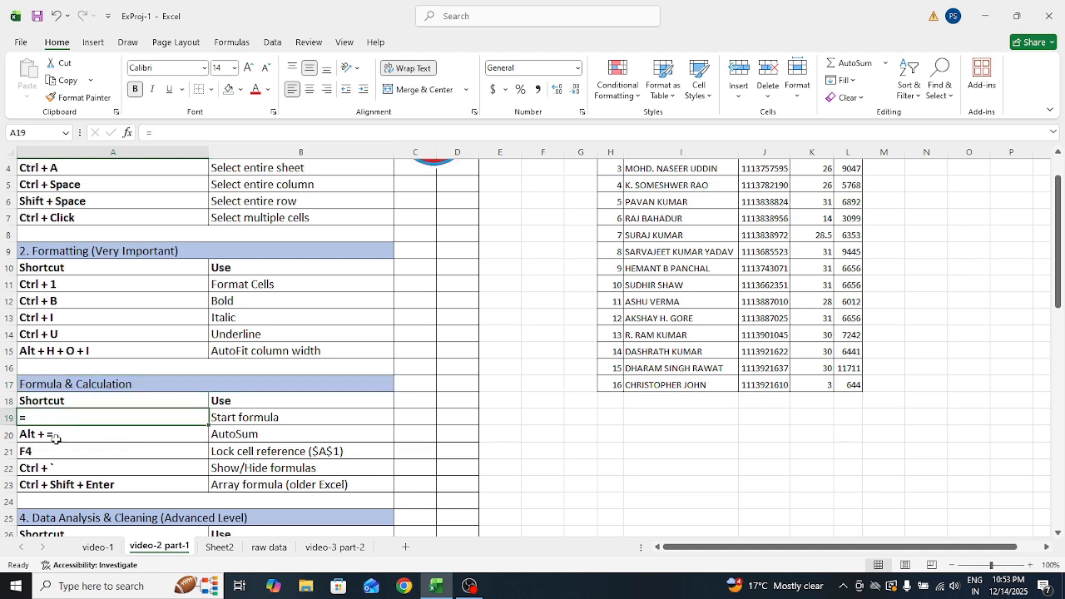
left_click(55, 439)
left_click(46, 452)
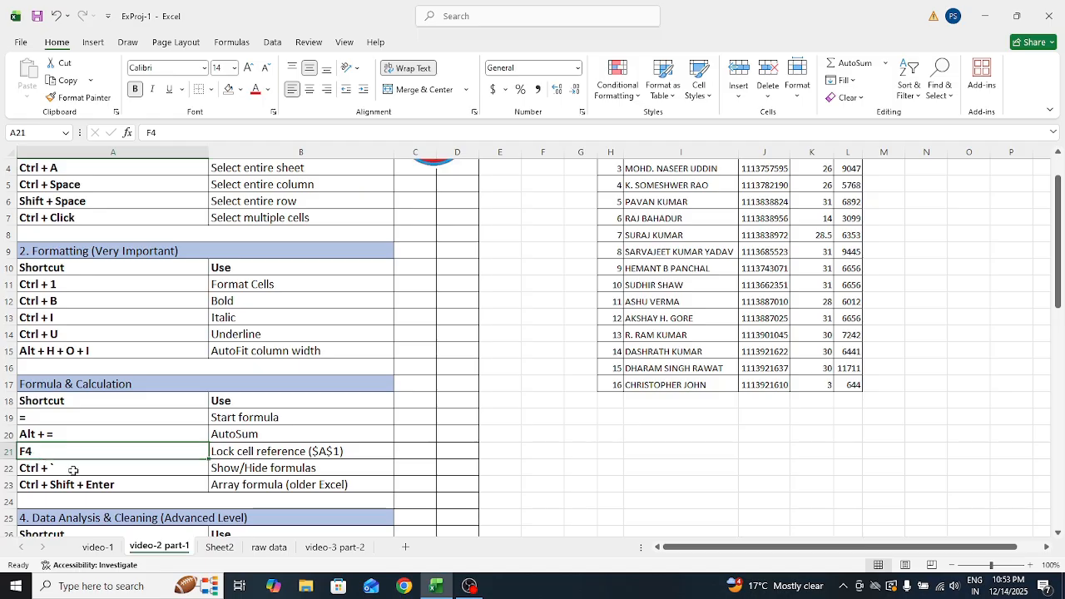
left_click(69, 469)
left_click(81, 486)
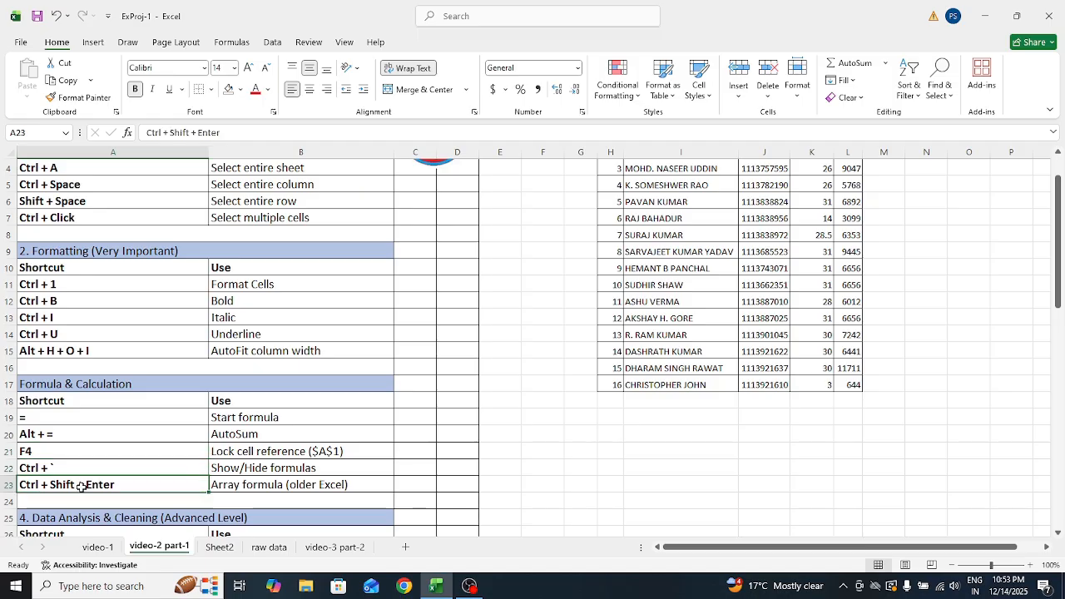
left_click(185, 421)
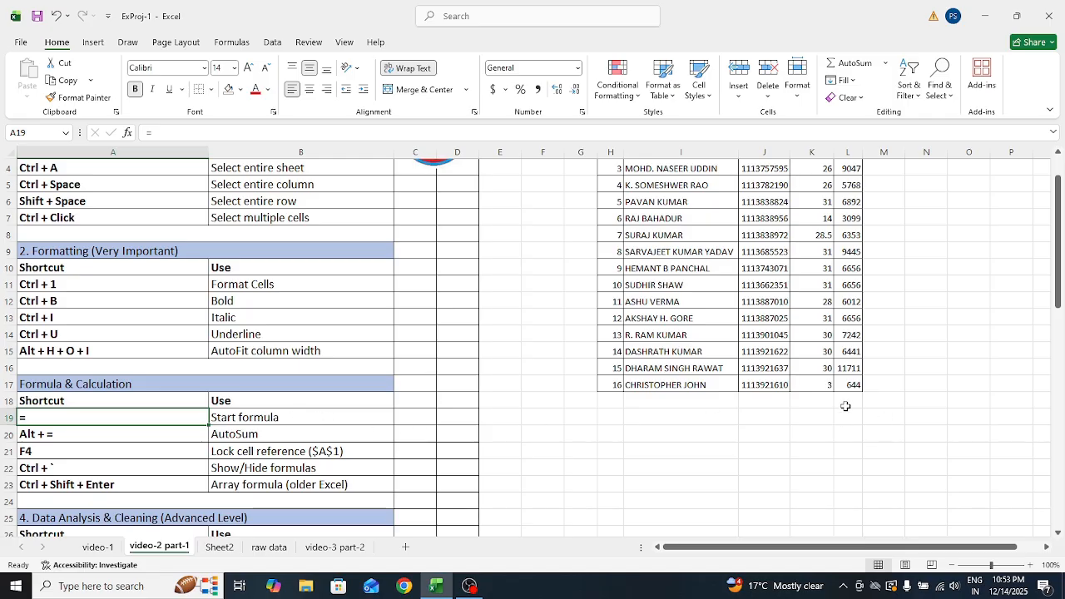
Label the new row TOTAL in the cell under the employee names
left_click(820, 399)
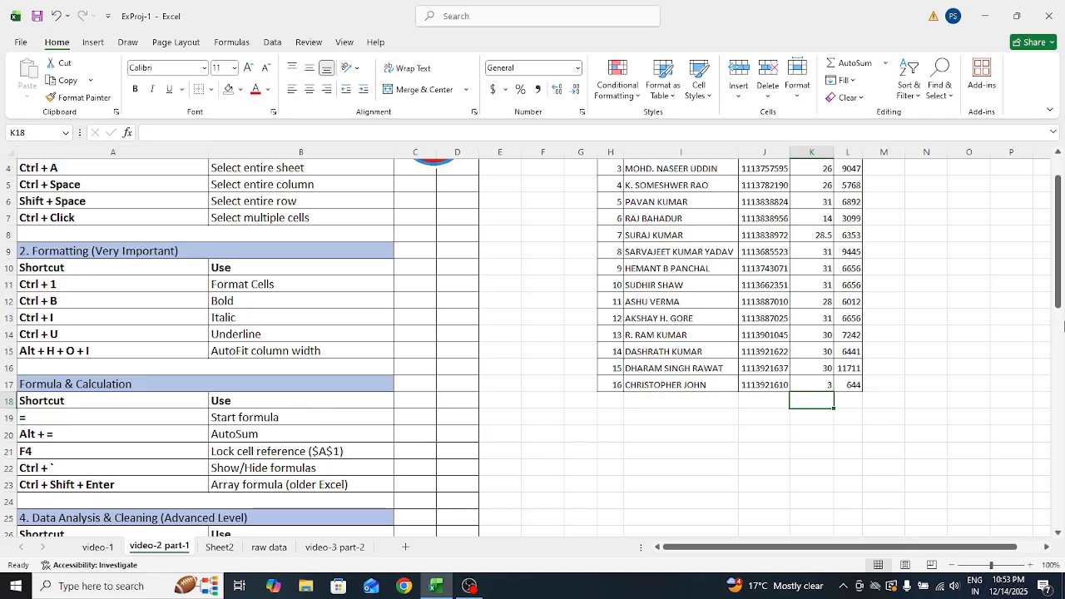
left_click_drag(1062, 327, 1062, 291)
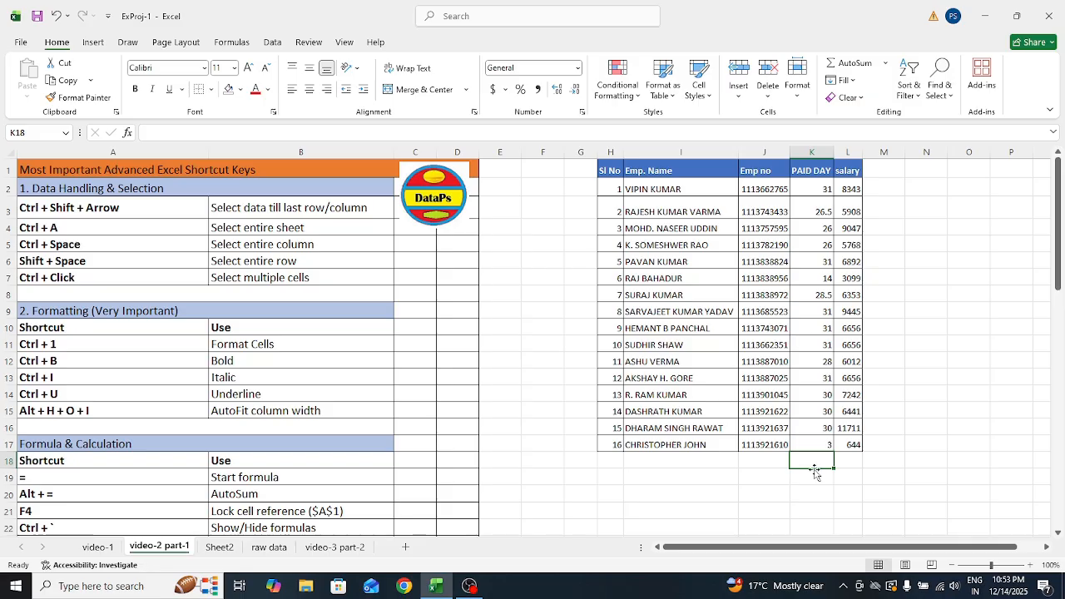
type("=")
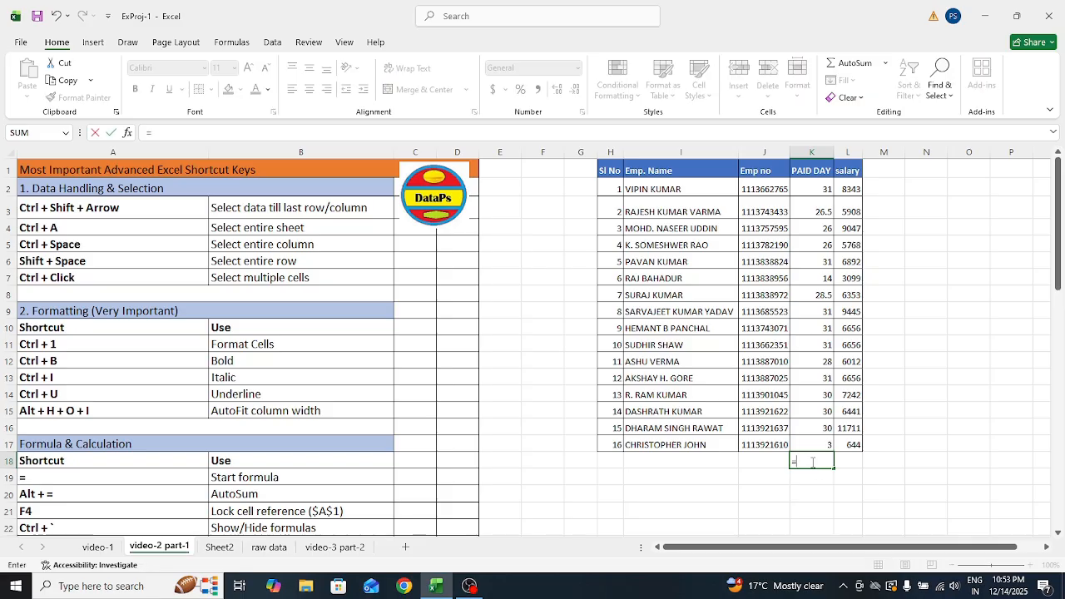
key("BackSpace")
key("Left")
key("Left")
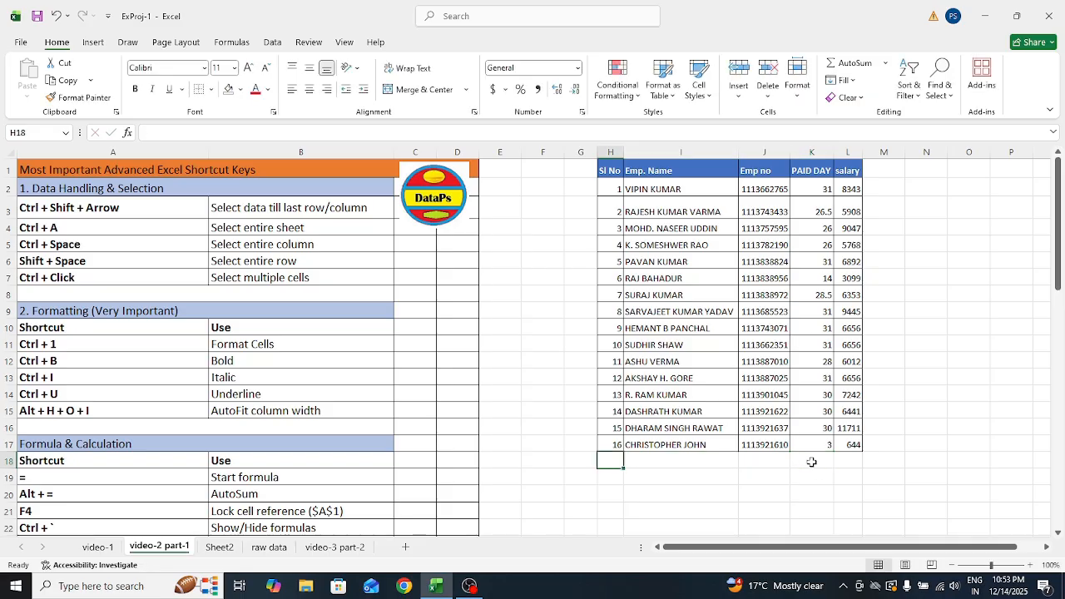
type("TOTAL")
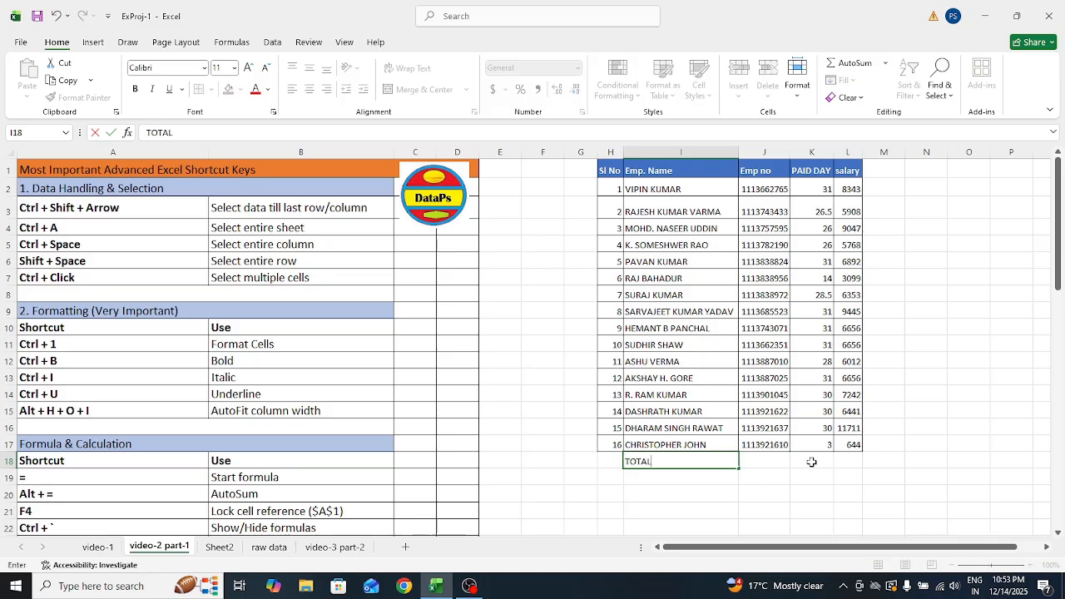
key("Tab")
key("Right")
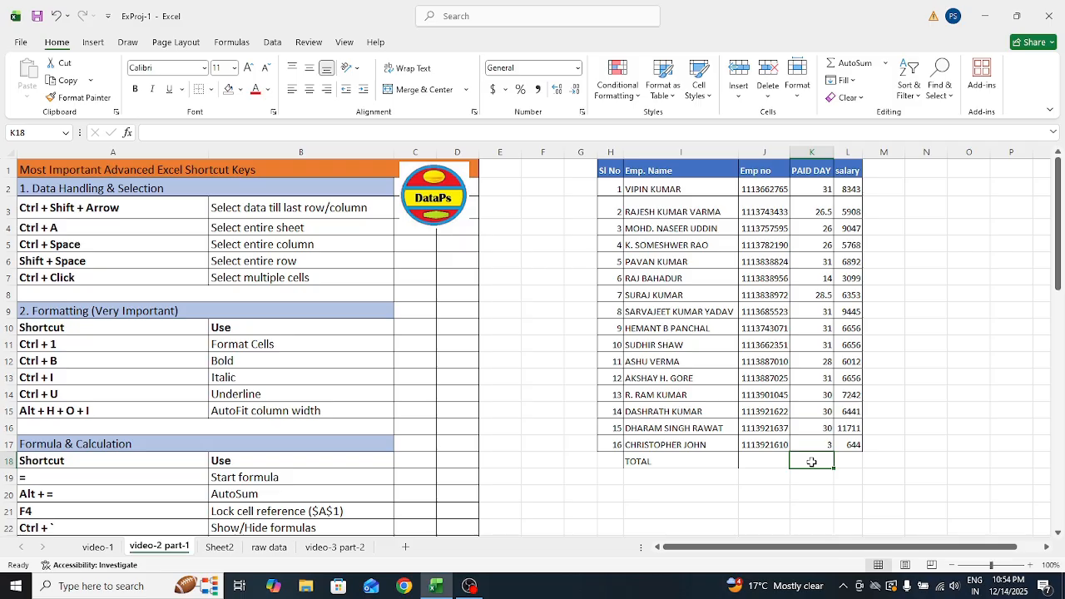
Insert =SUM(K2:K17) in K18 with Alt+= to total the paid days at 428
type("=")
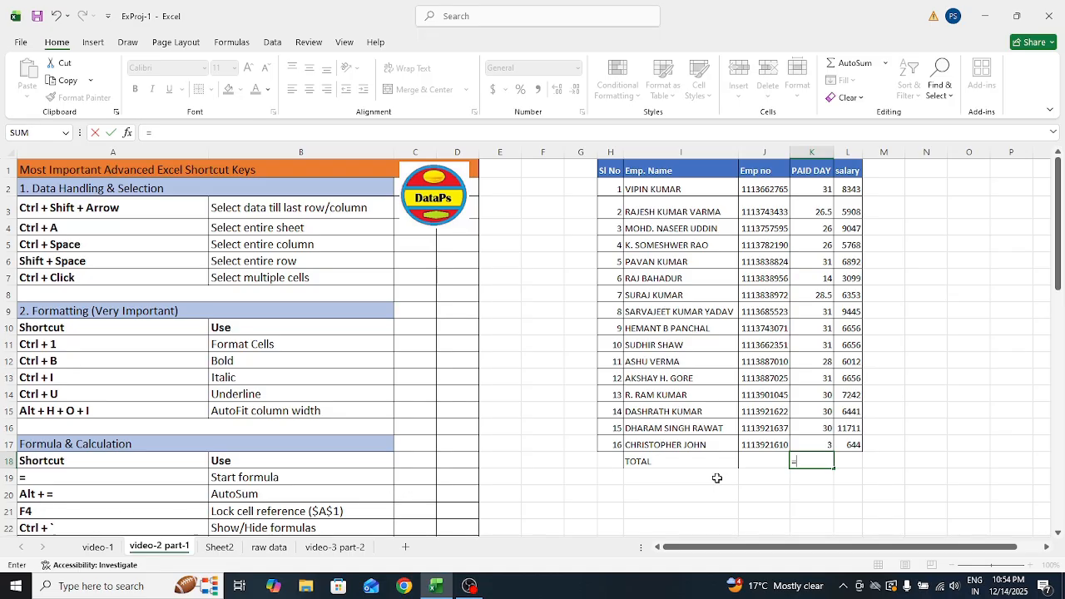
key("alt")
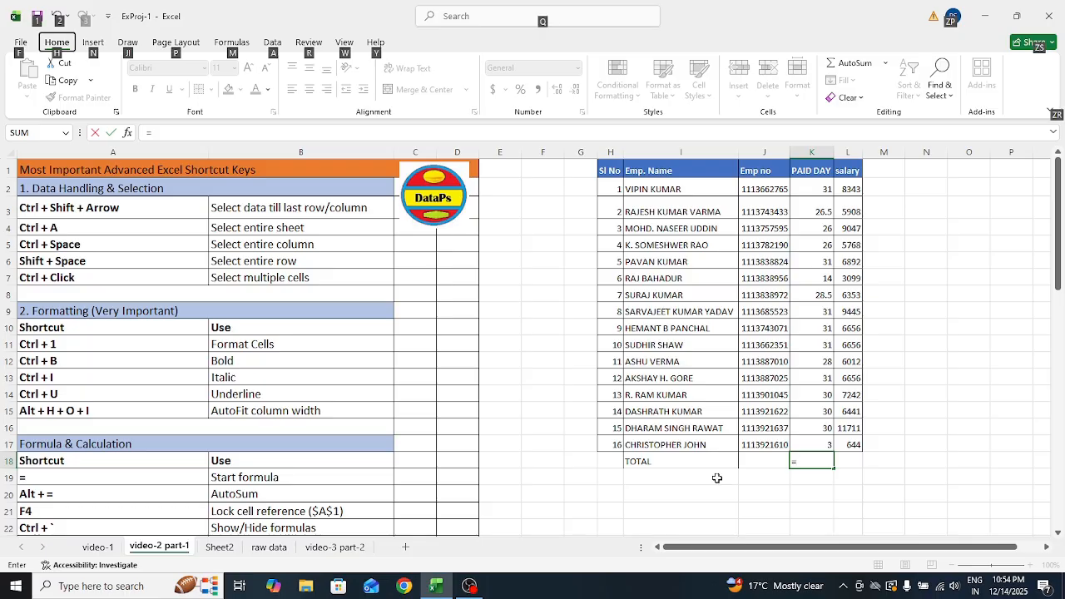
key("Escape")
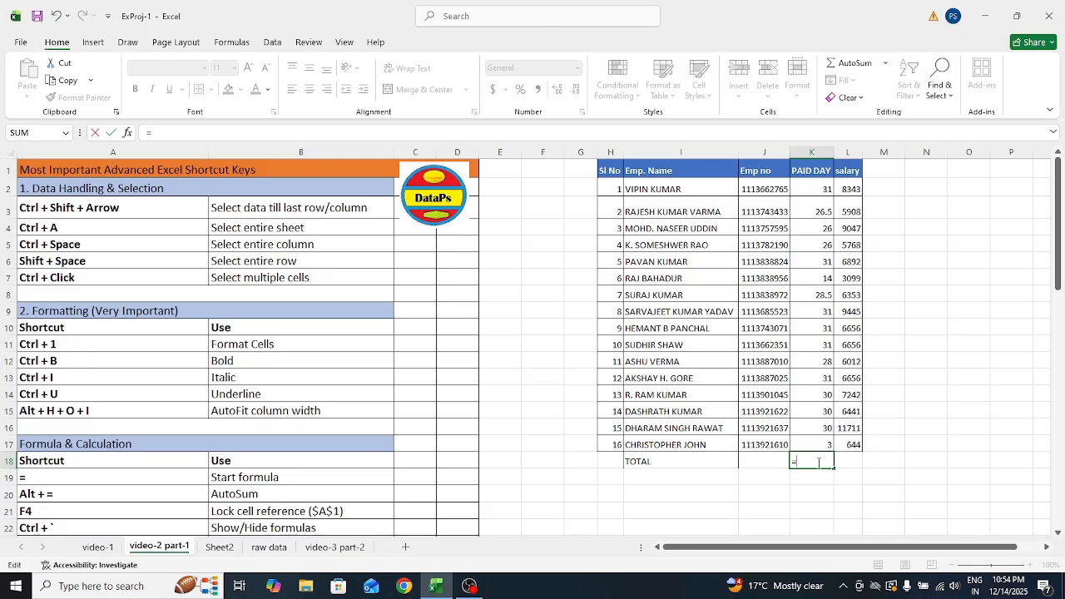
key("Escape")
left_click(874, 511)
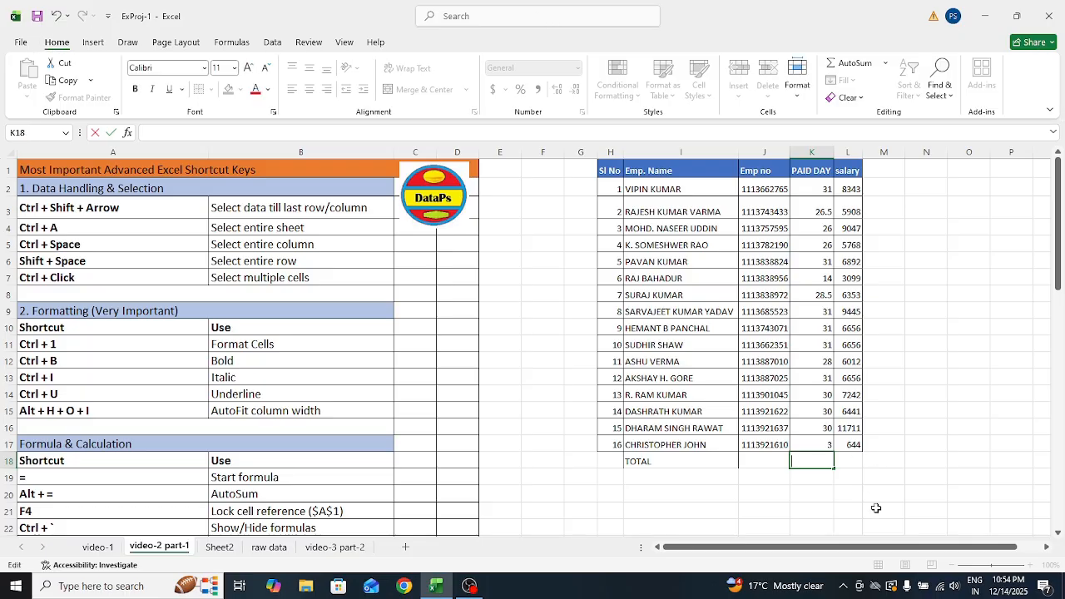
left_click(816, 449)
left_click(807, 463)
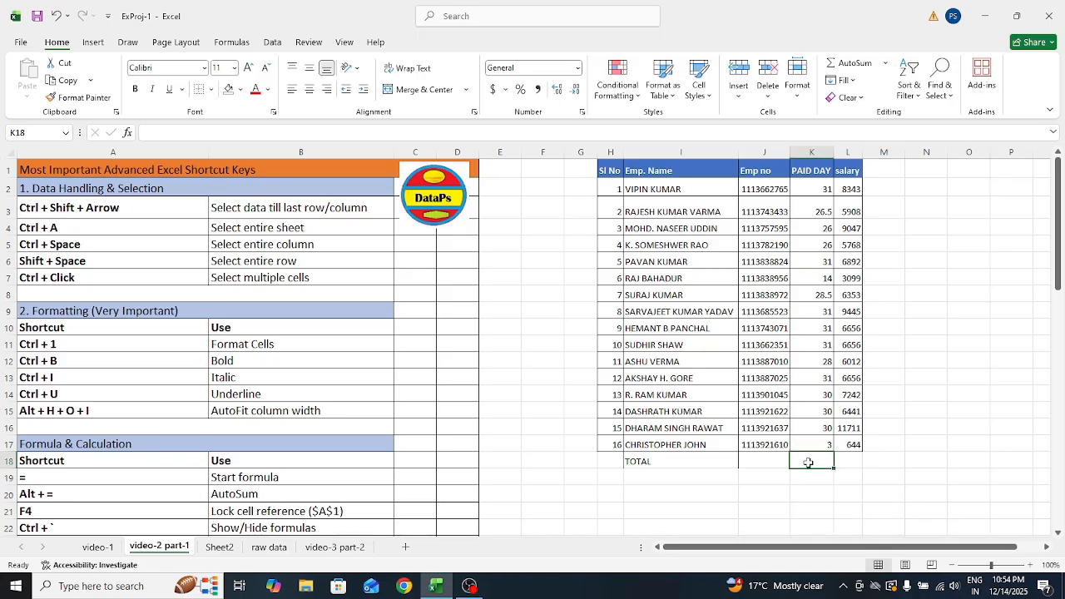
key("alt+equal")
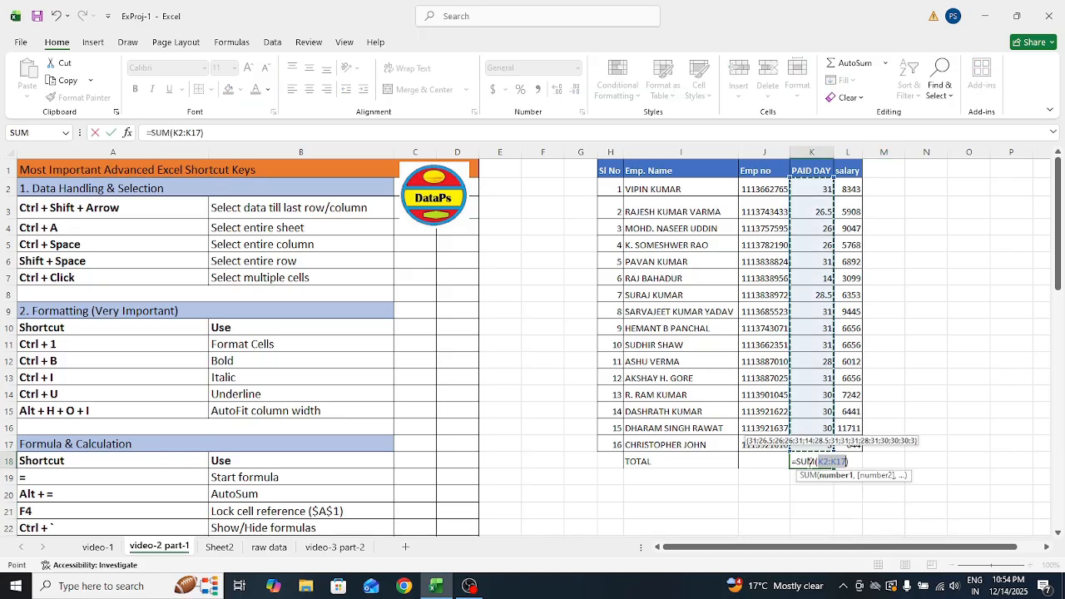
key("Return")
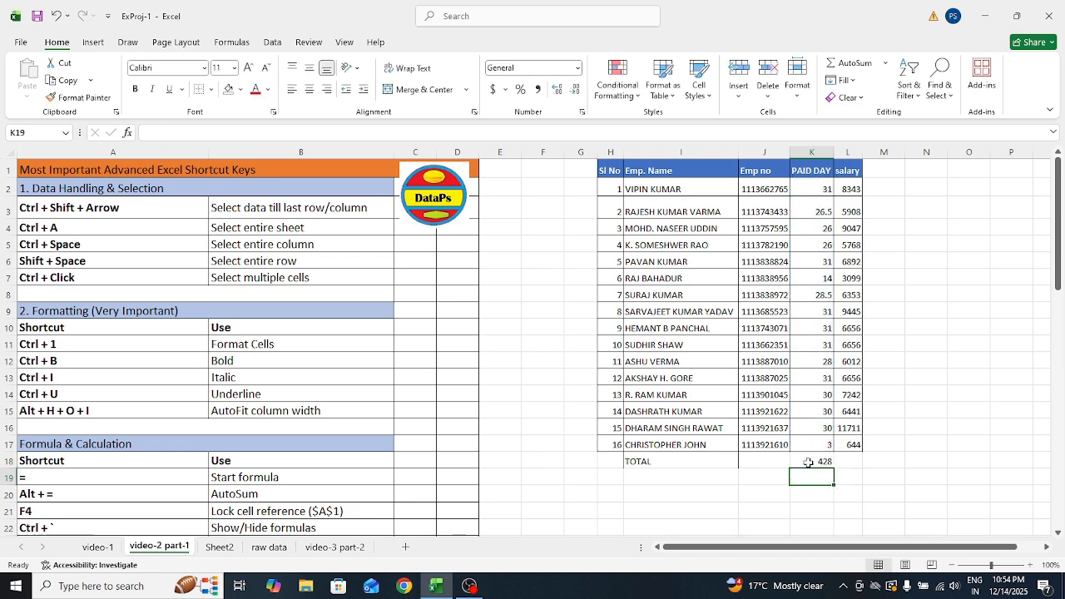
key("Up")
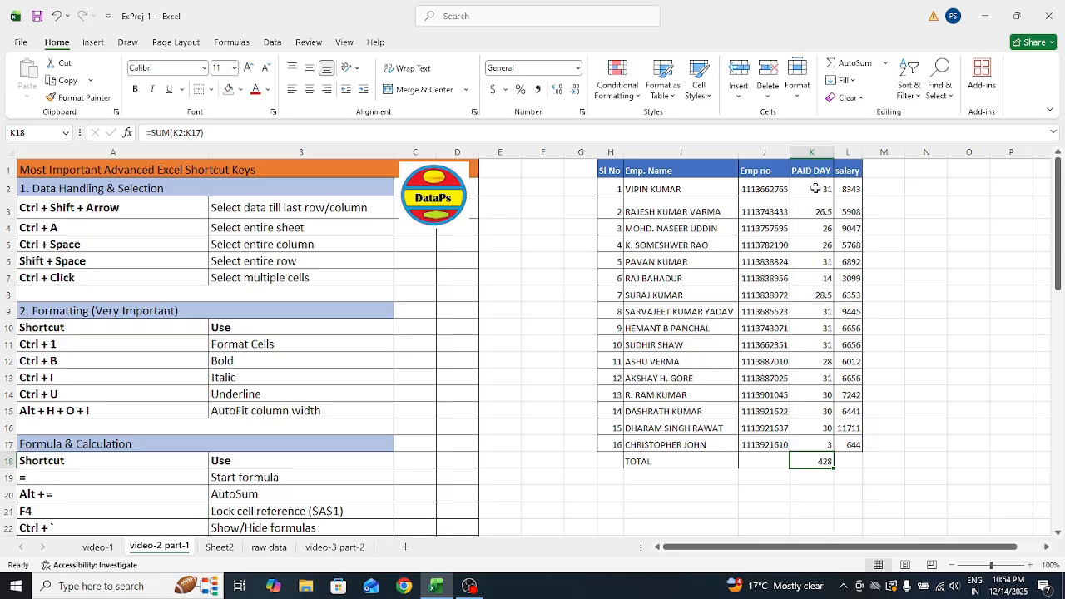
left_click(815, 478)
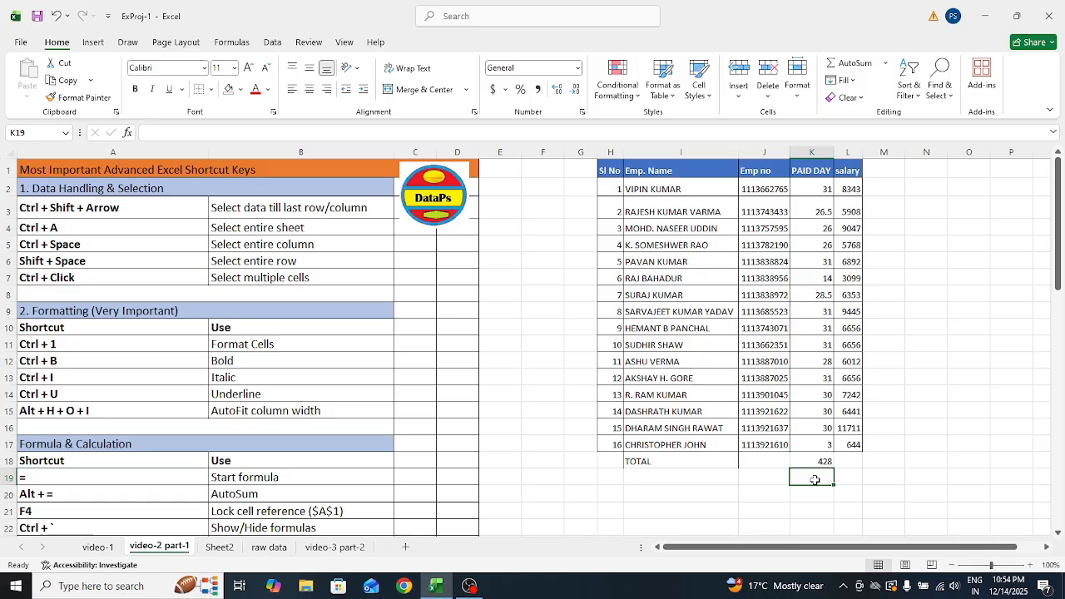
type("=SUM")
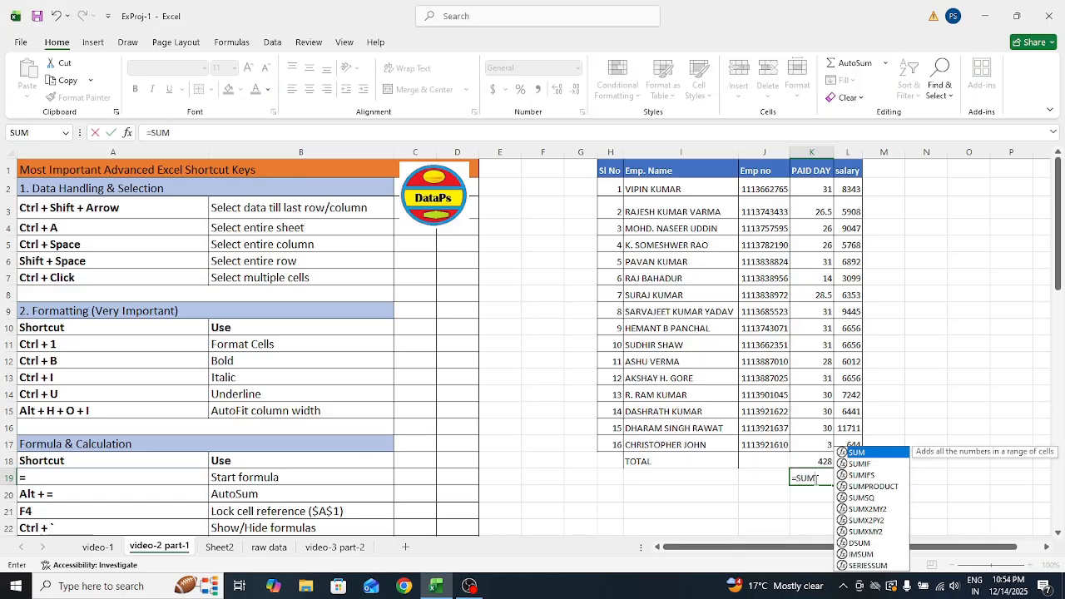
type("(")
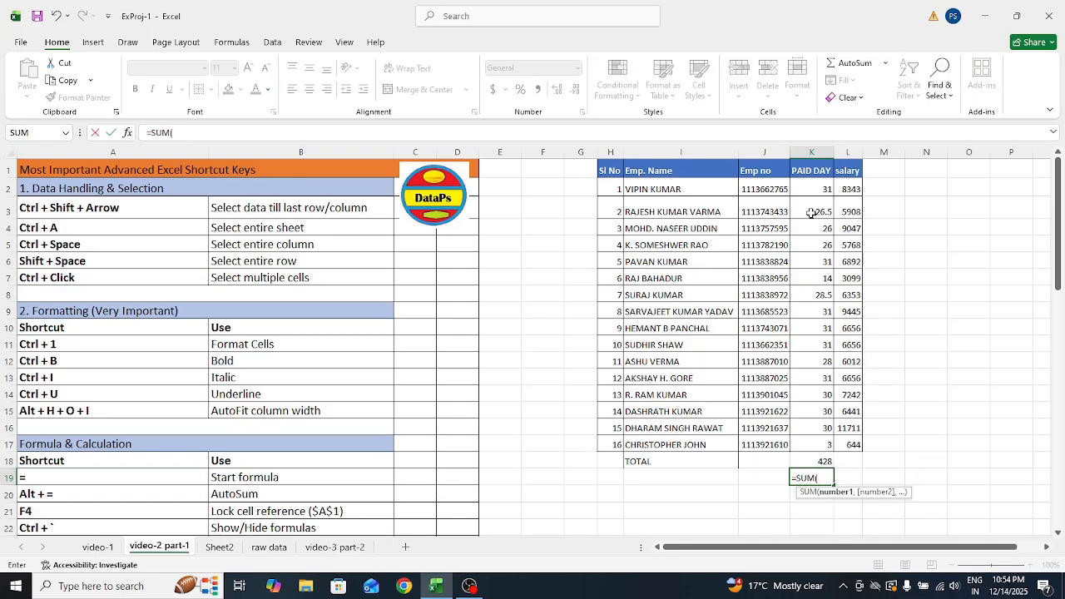
left_click(808, 191)
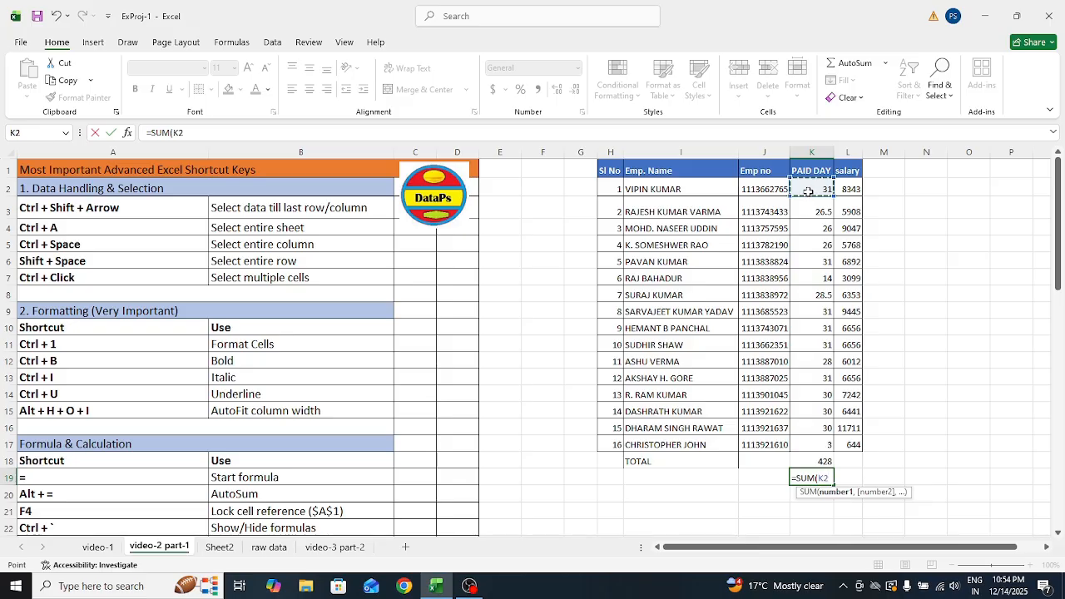
key("ctrl+shift+Down")
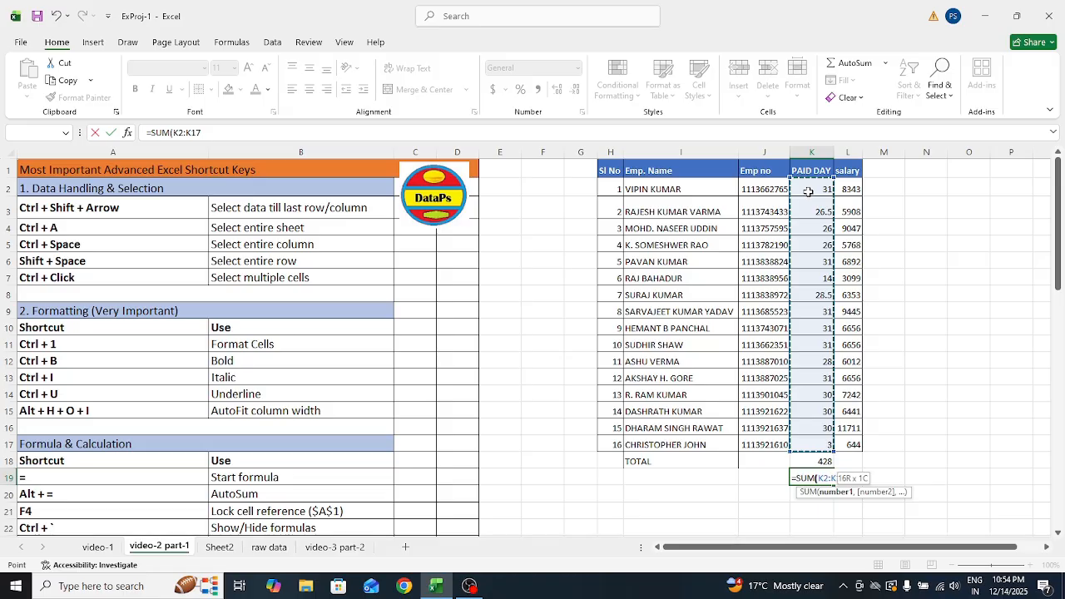
key("Return")
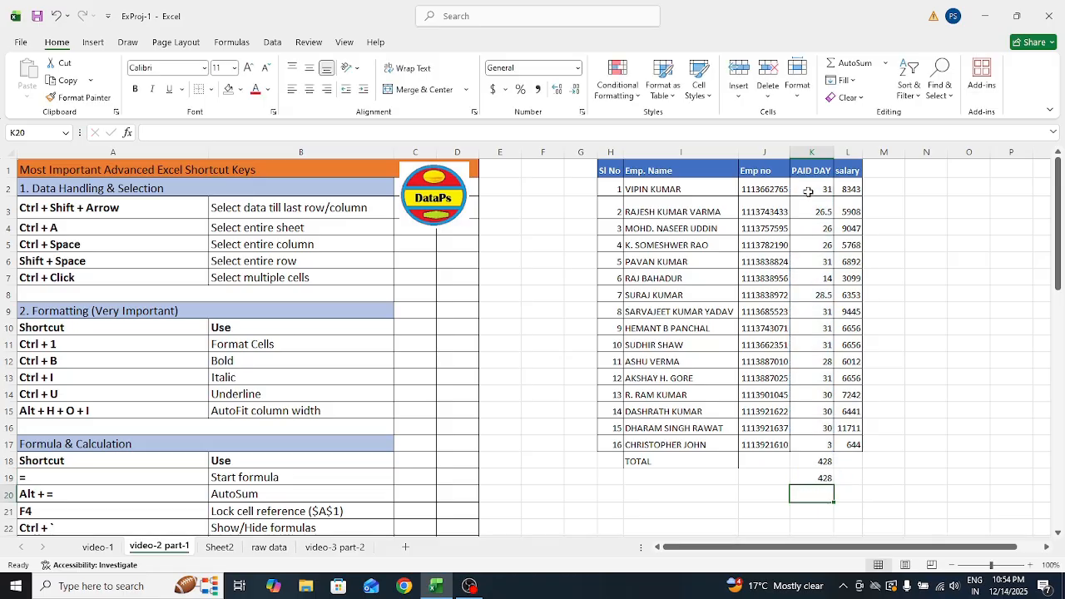
left_click(818, 477)
key("alt+equal")
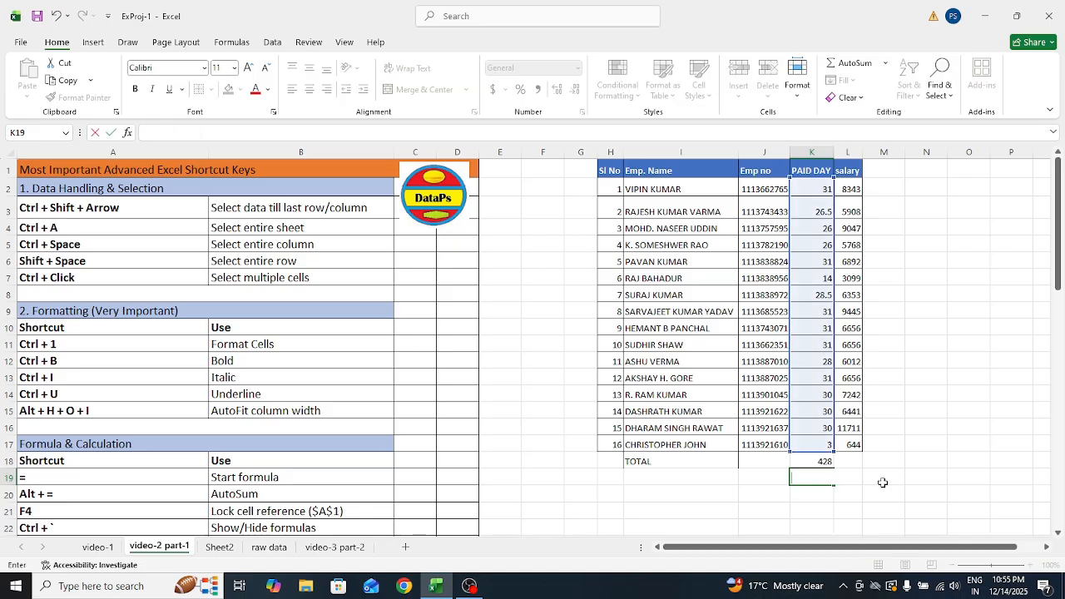
key("Escape")
left_click(847, 461)
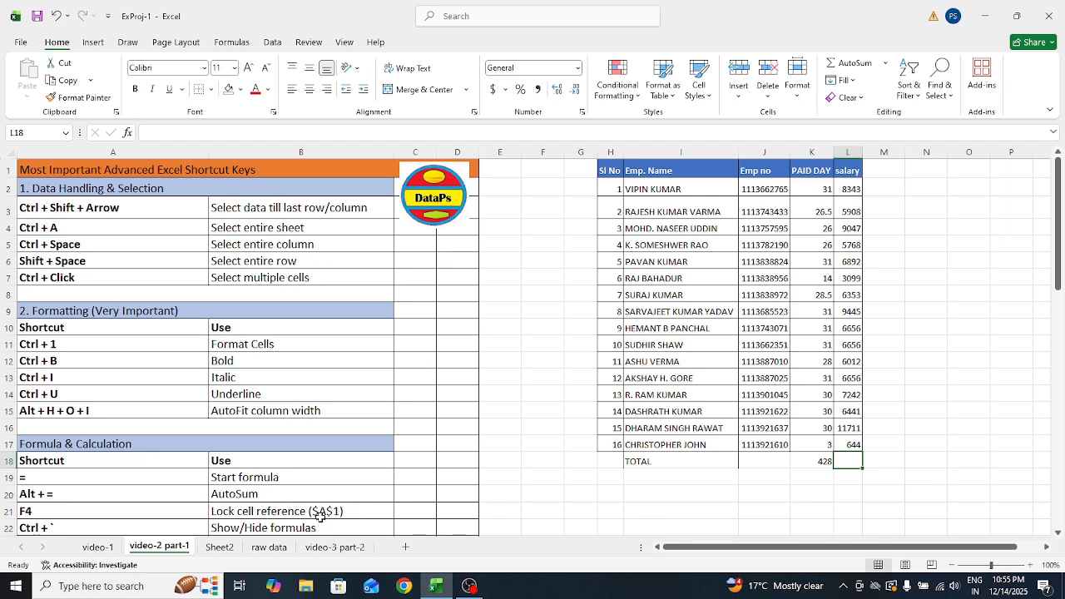
Copy the salary values L2:L17
left_click(853, 189)
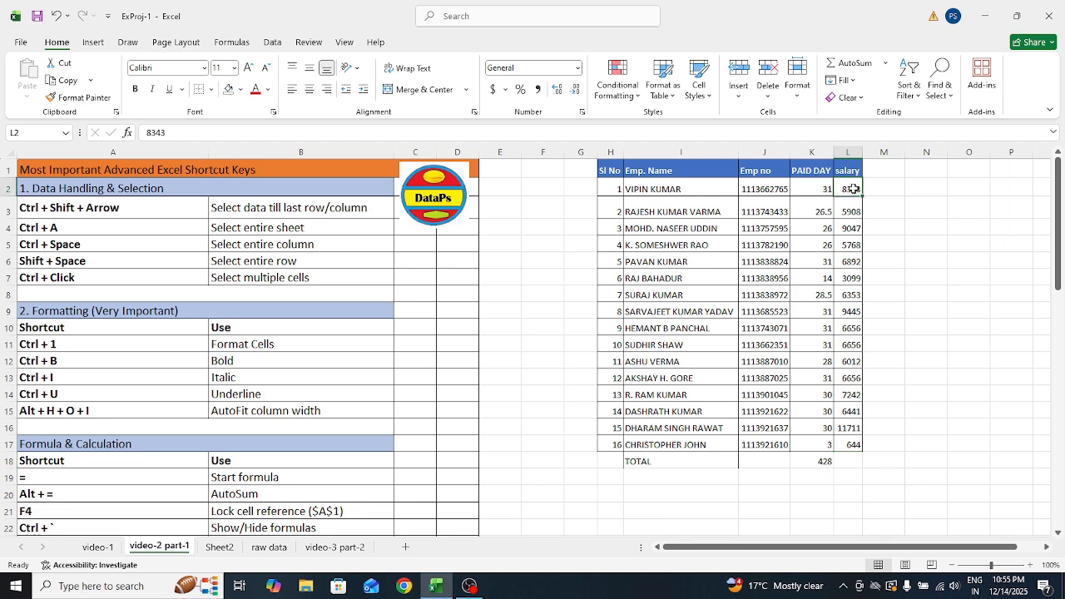
key("ctrl+shift+Down")
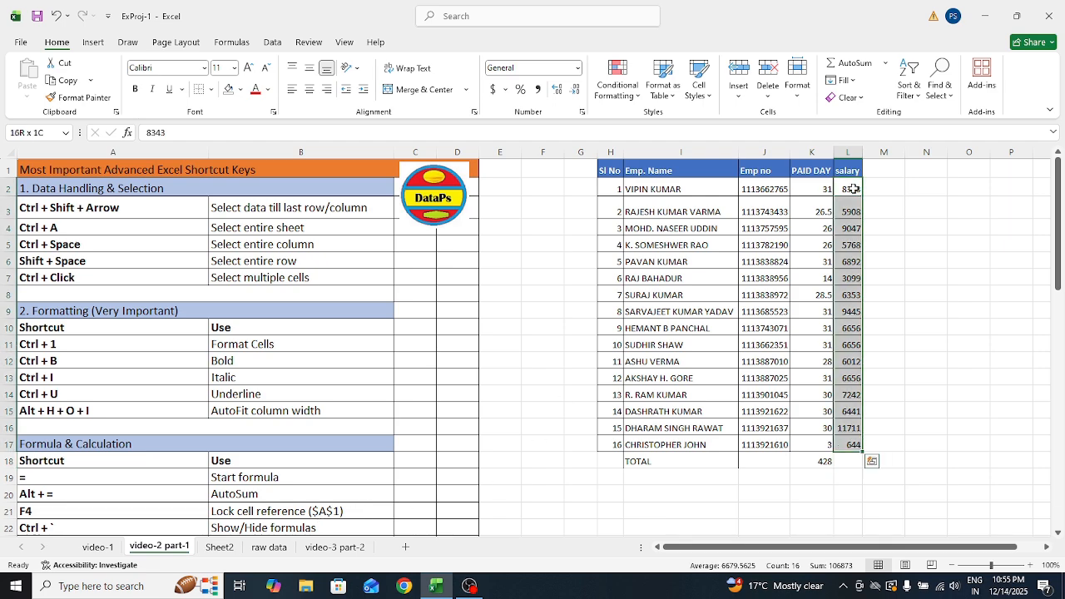
key("ctrl+c")
key("Right")
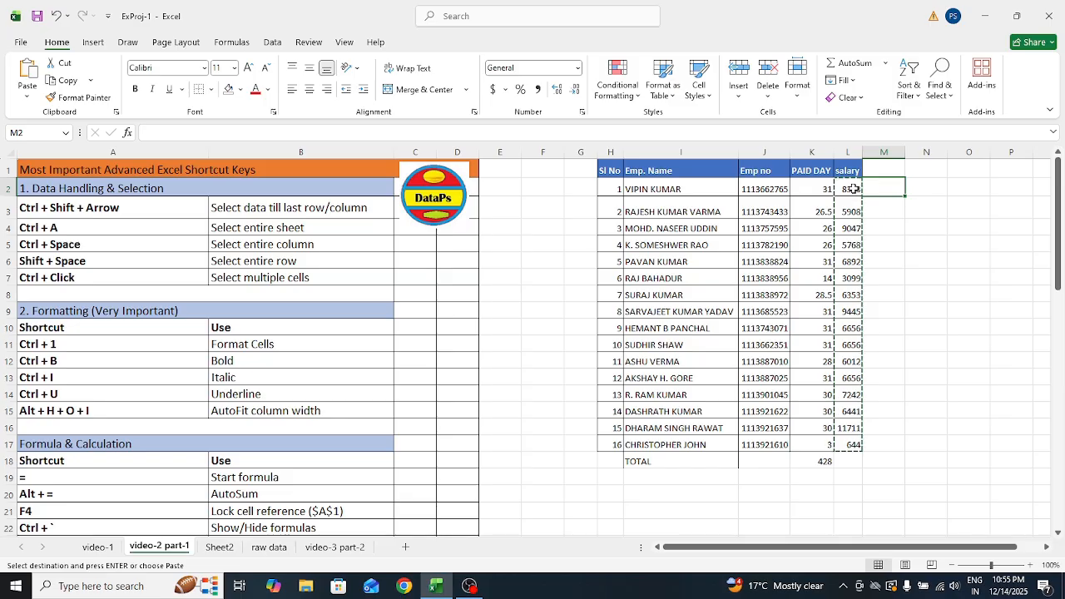
key("ctrl+c")
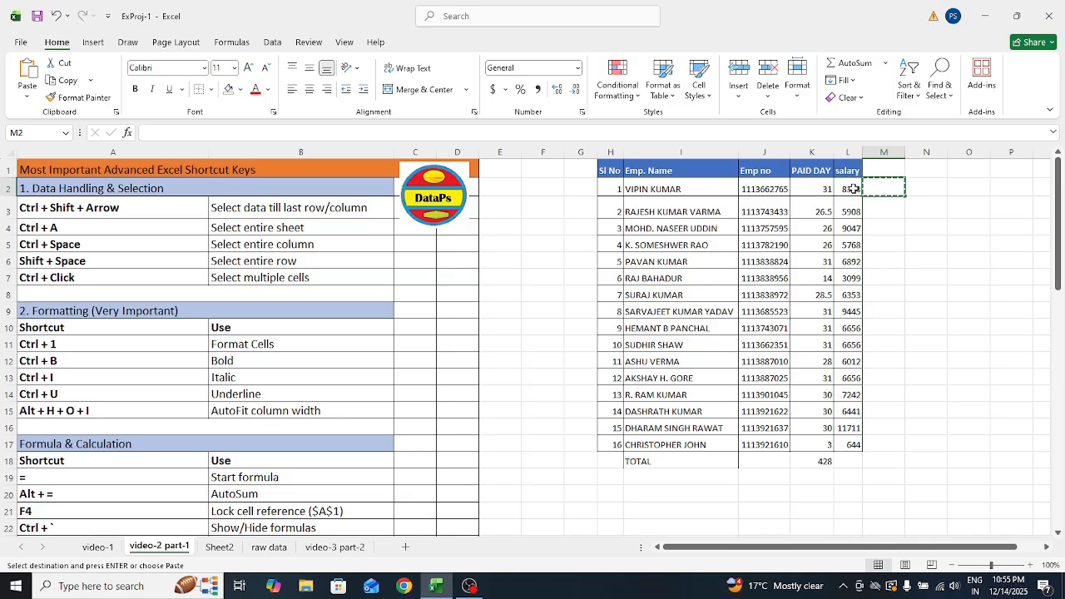
double_click(853, 190)
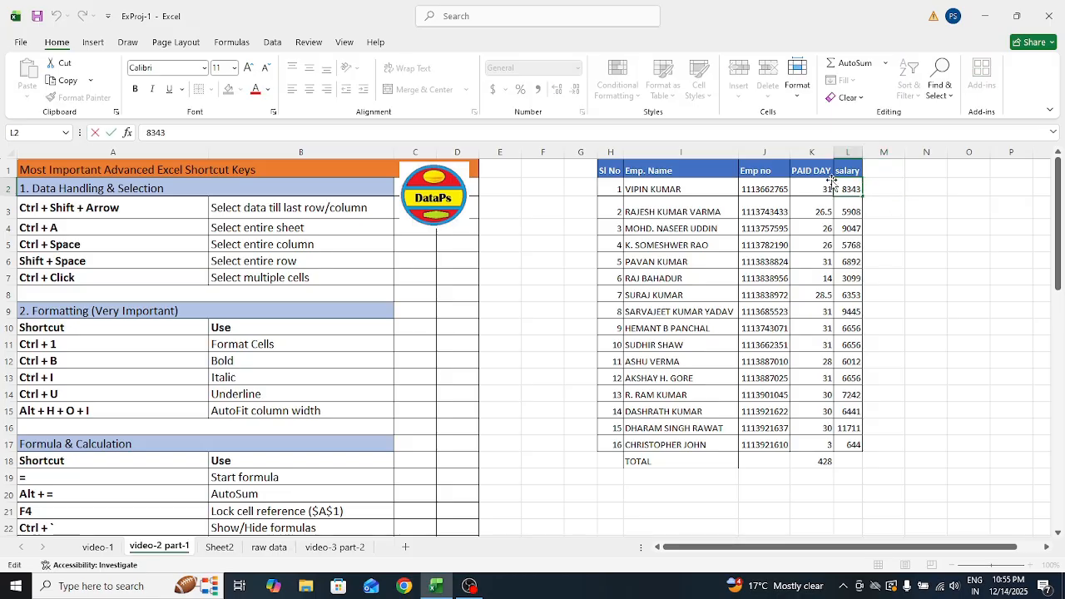
left_click(927, 226)
left_click(849, 188)
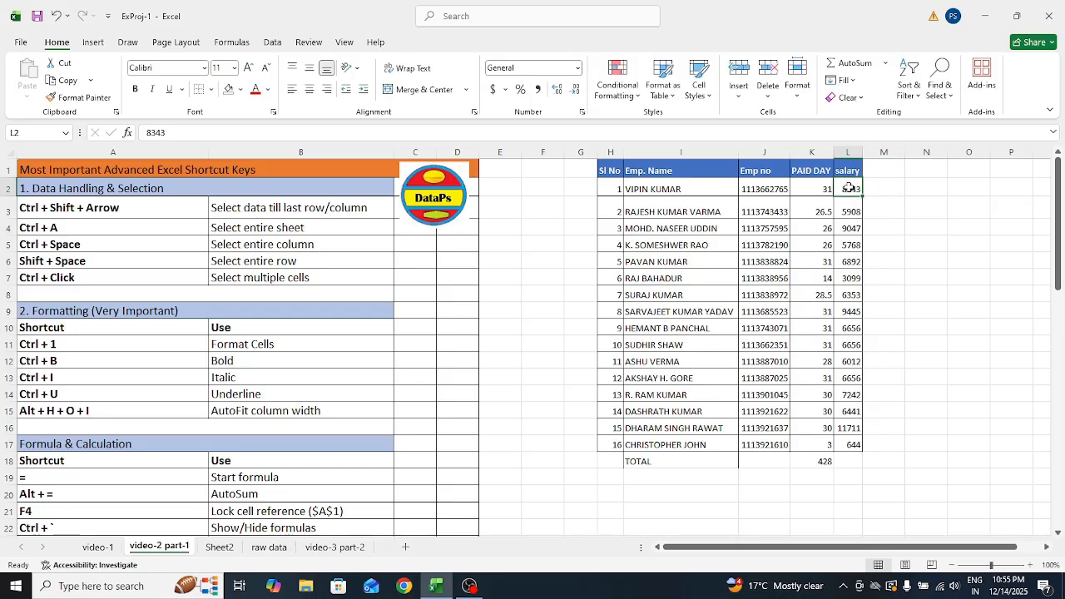
key("ctrl+shift+Down")
key("ctrl+c")
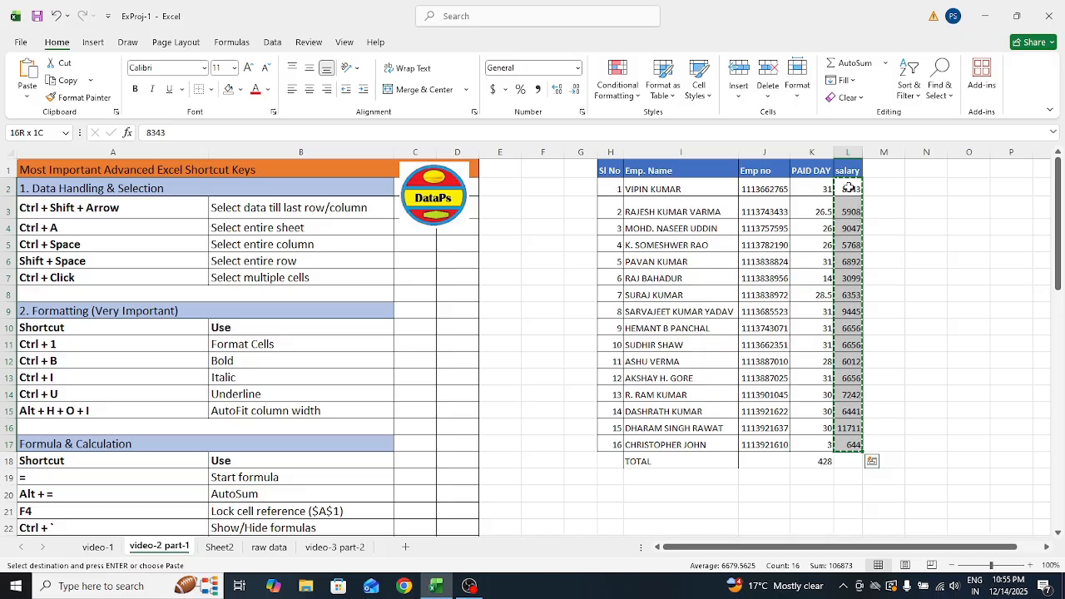
Paste the salaries as values only into M2:M17, then edit header cell M1
left_click(889, 189)
right_click(889, 189)
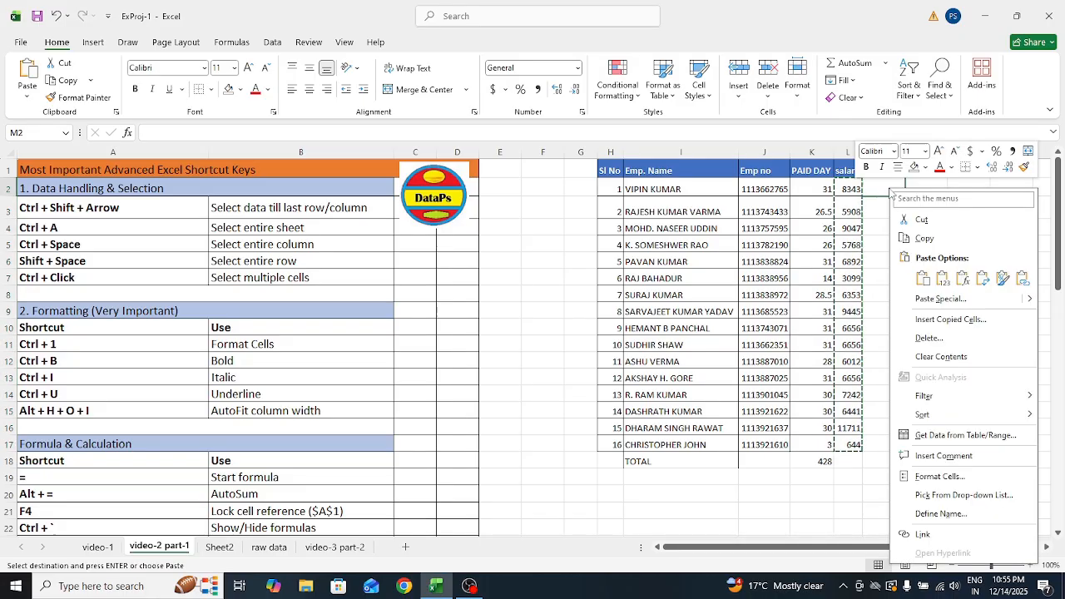
left_click(941, 300)
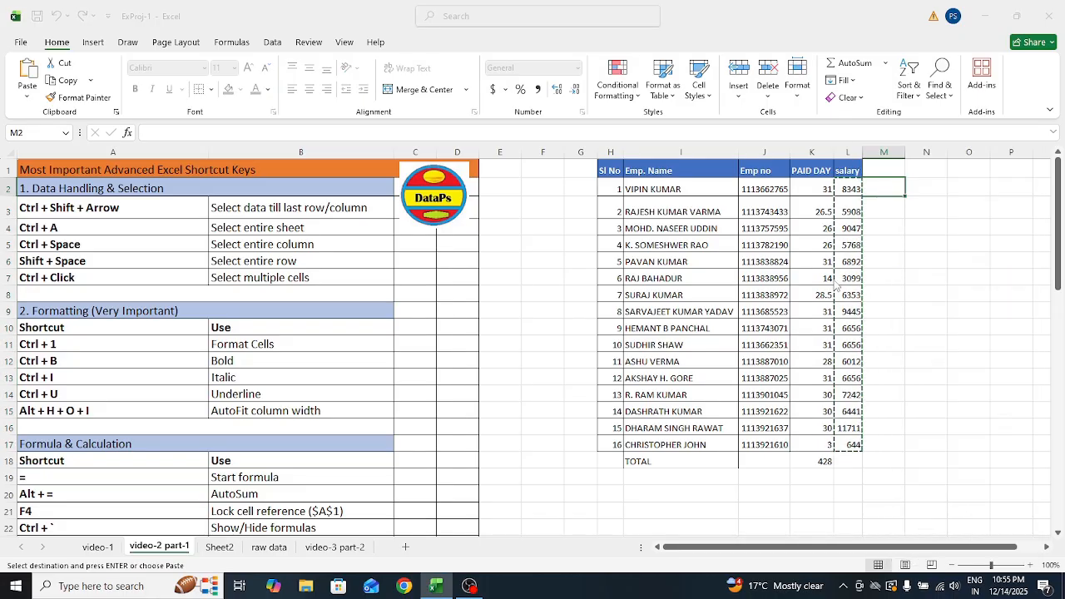
left_click(791, 273)
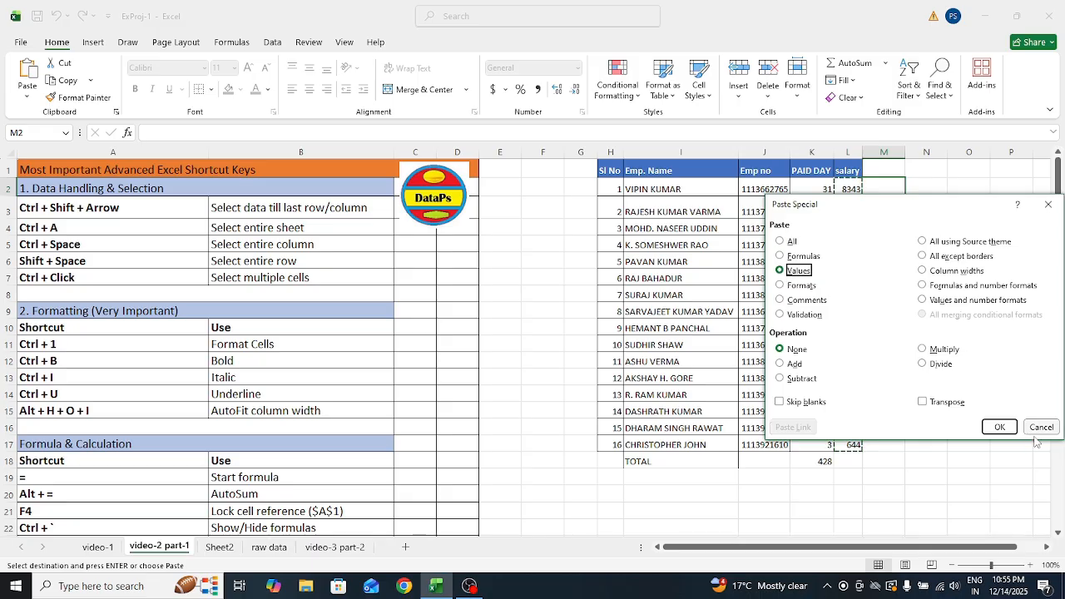
left_click(999, 427)
left_click(969, 327)
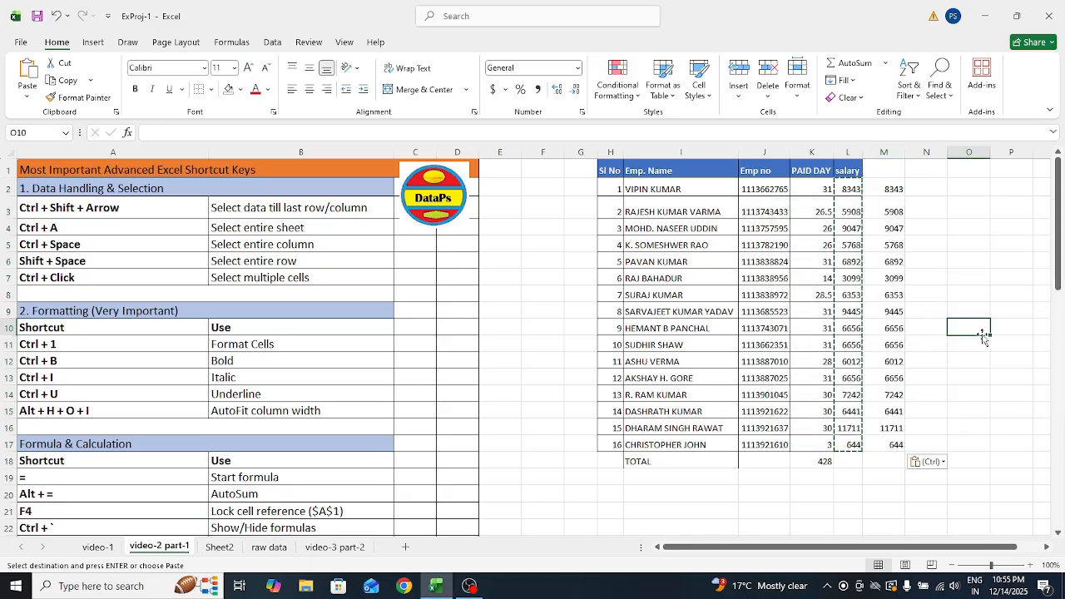
left_click(868, 470)
left_click(869, 470)
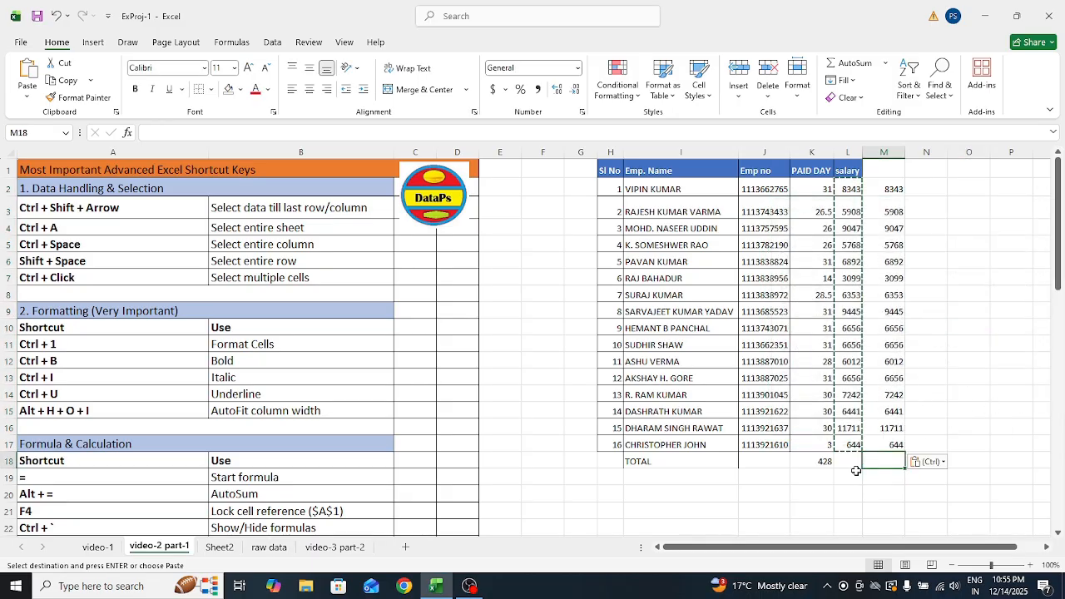
double_click(835, 524)
left_click(759, 496)
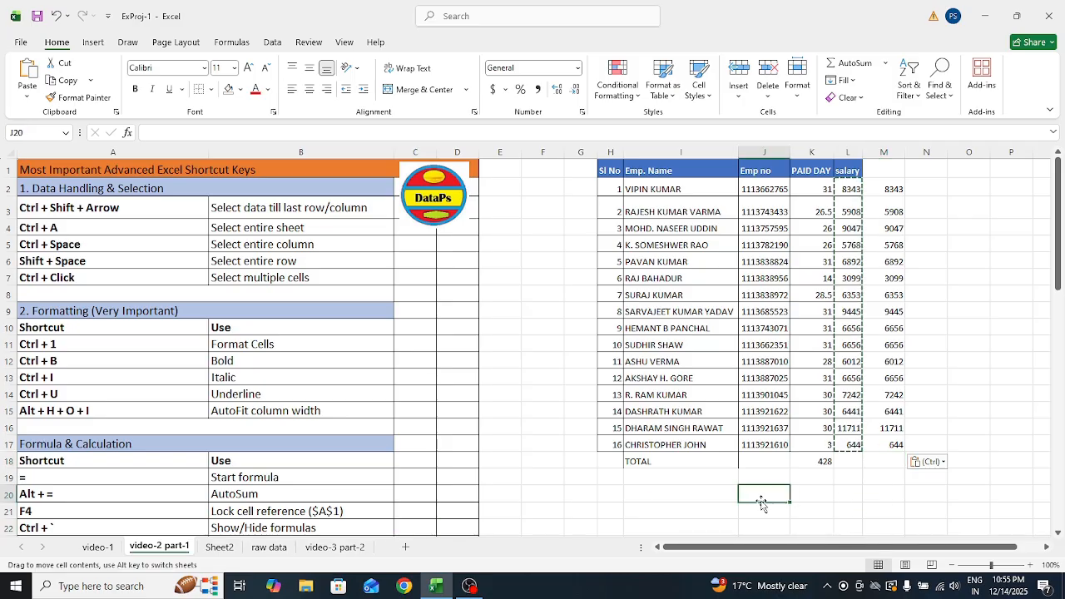
double_click(883, 171)
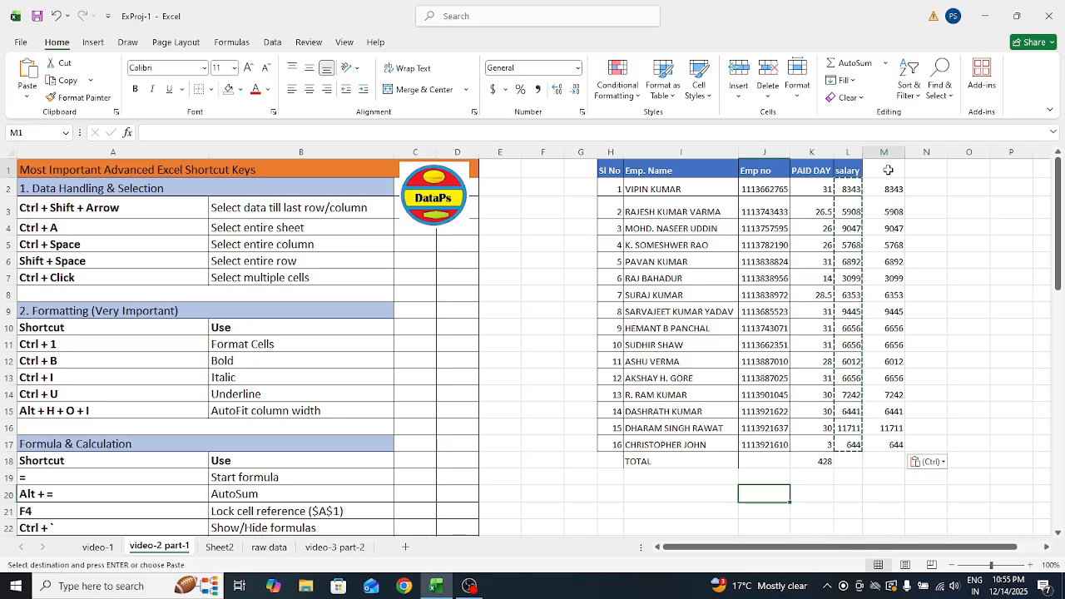
Enter the salary total =SUM($L$2:$L$17) in the TOTAL row cell L18
left_click(854, 465)
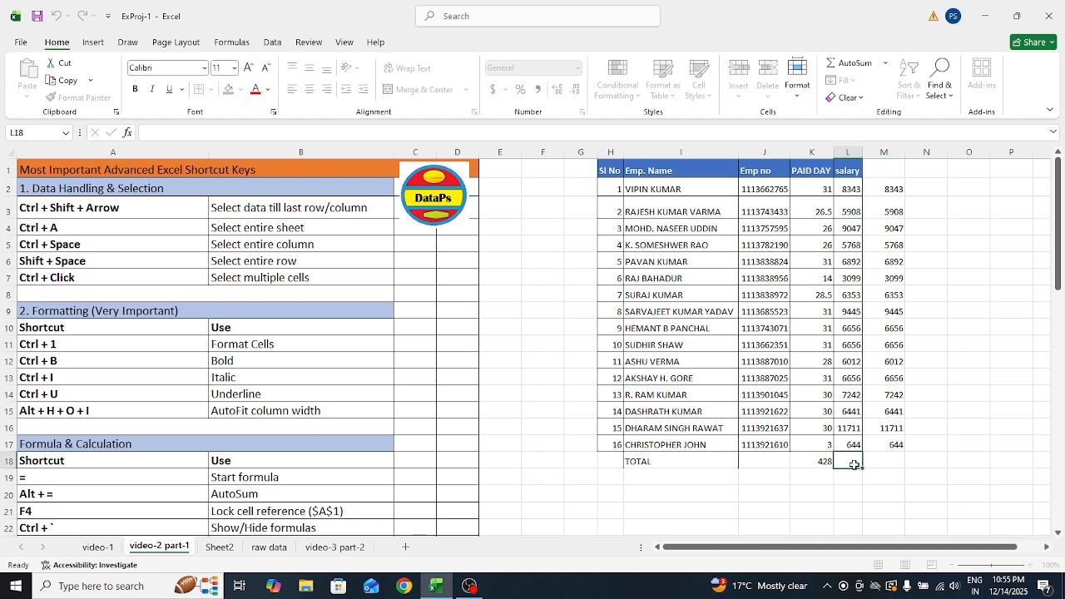
type("=")
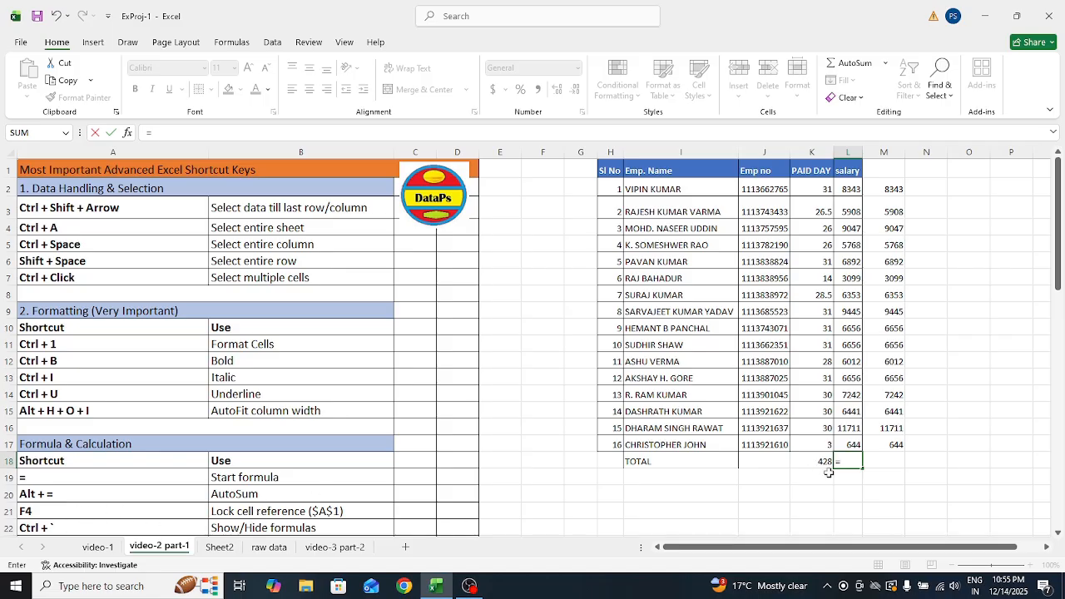
type("SUM(")
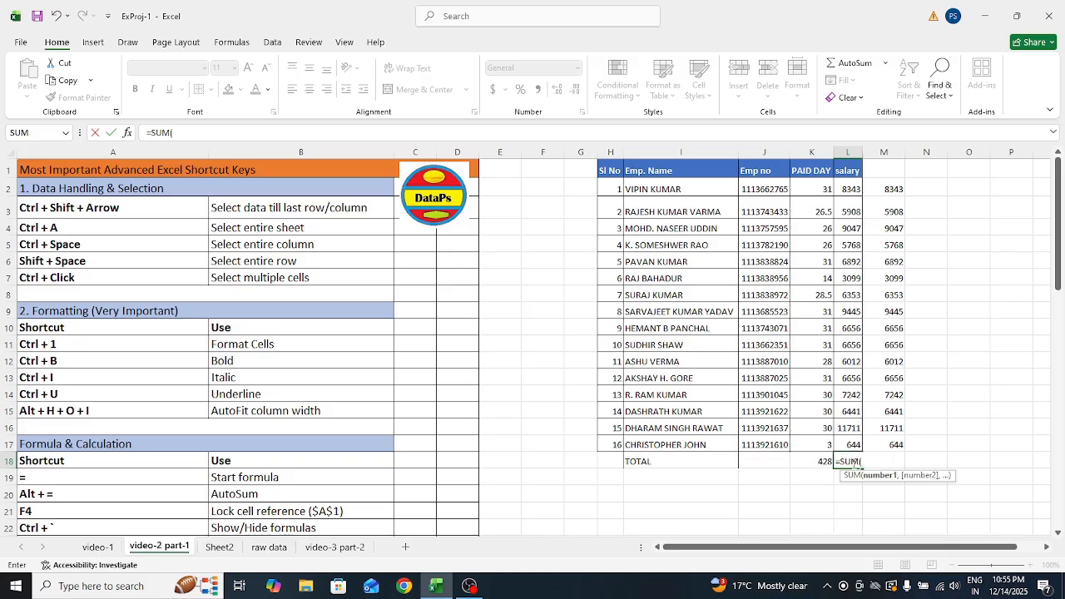
left_click(845, 186)
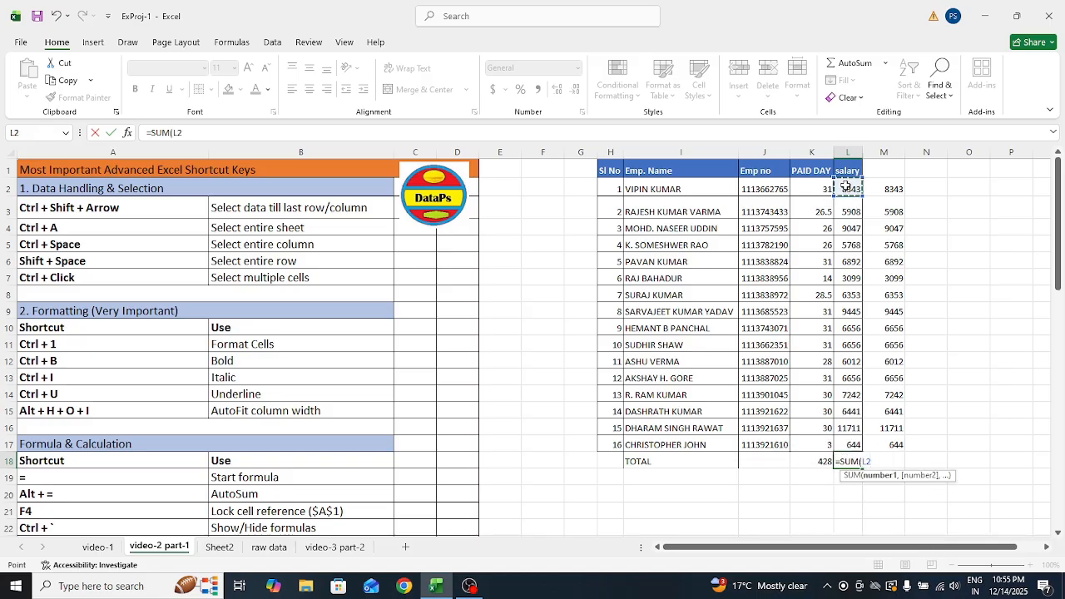
key("ctrl+shift+Down")
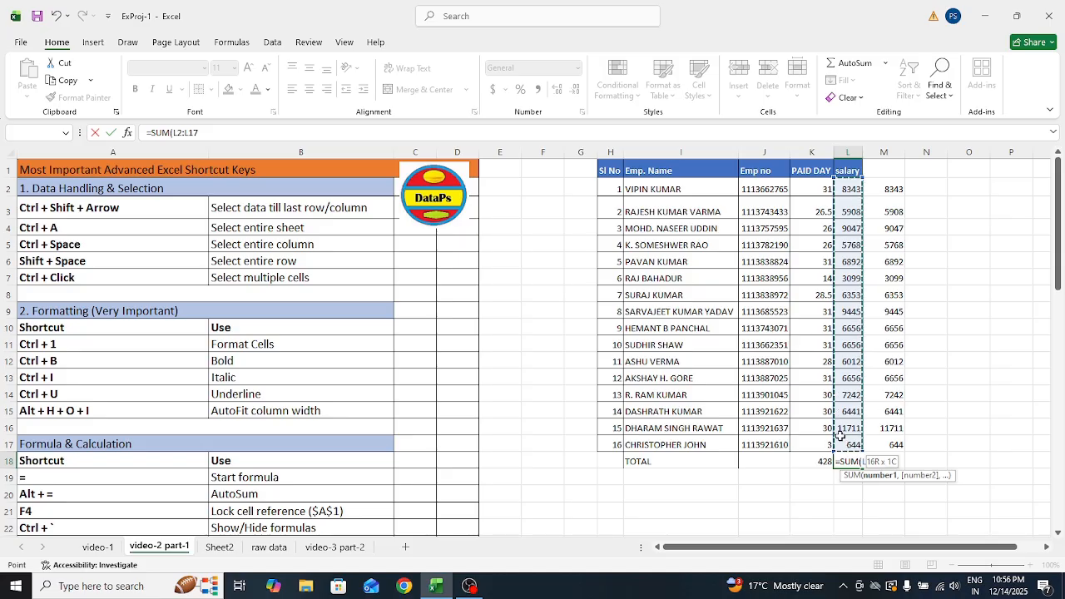
key("F4")
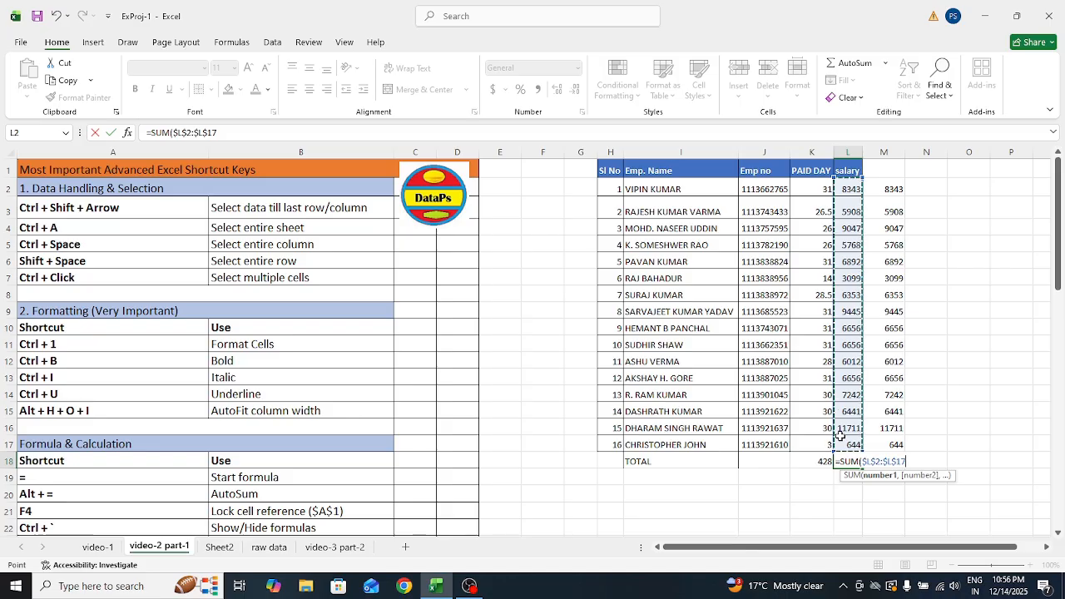
key("Return")
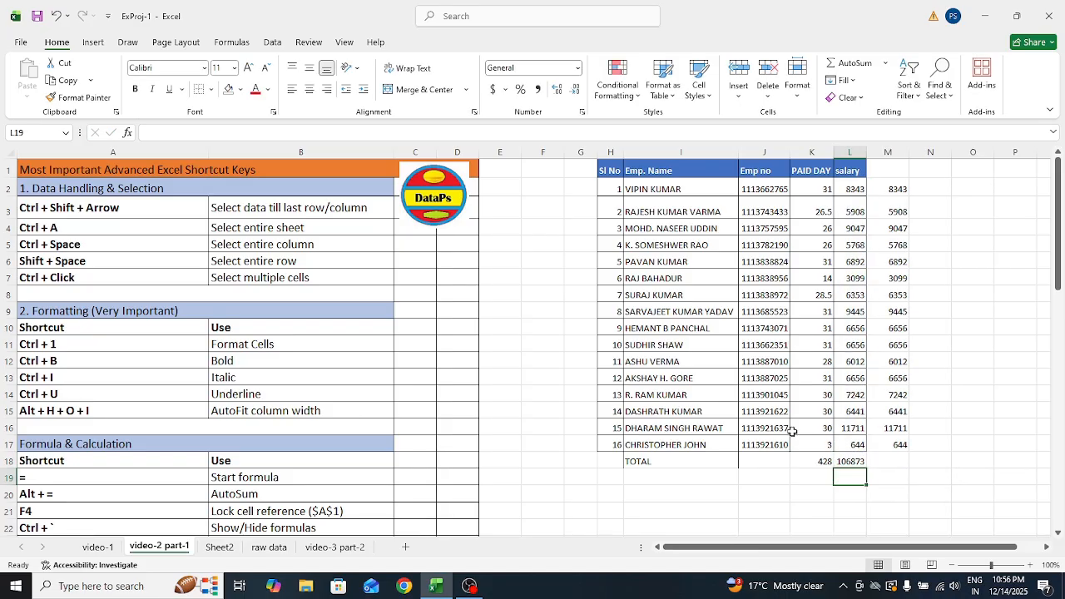
Delete the sum formula from L18 and move down to L19
left_click(846, 195)
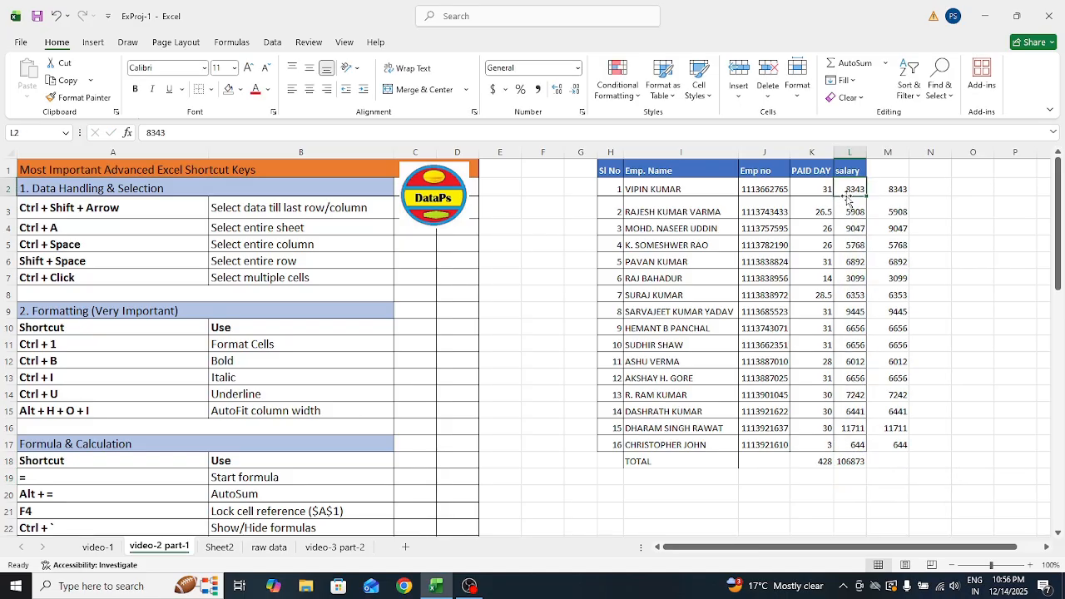
key("Right")
key("Down")
key("Up")
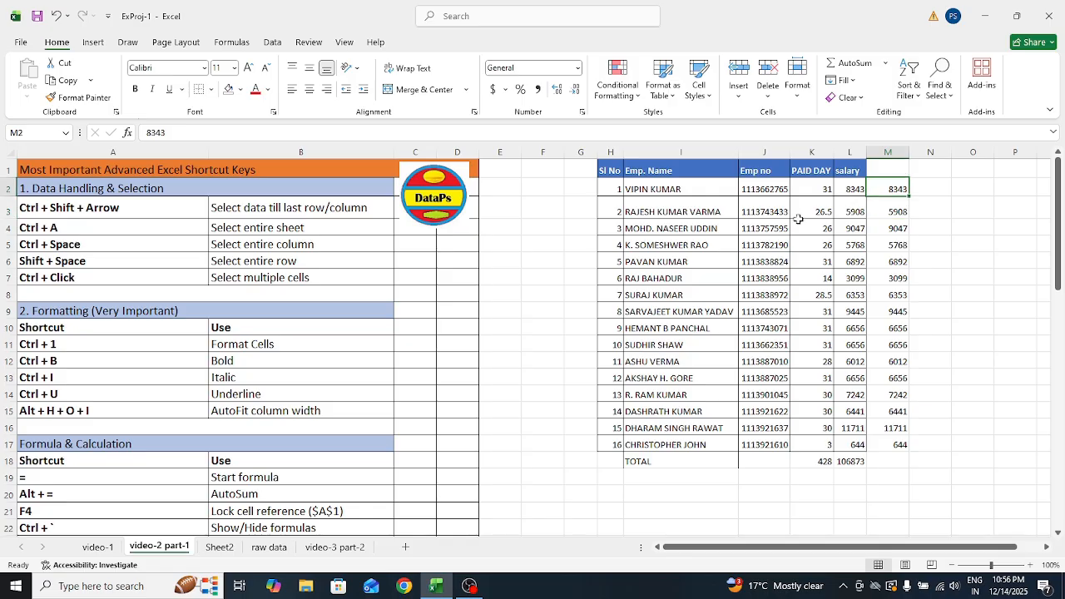
left_click(849, 461)
key("BackSpace")
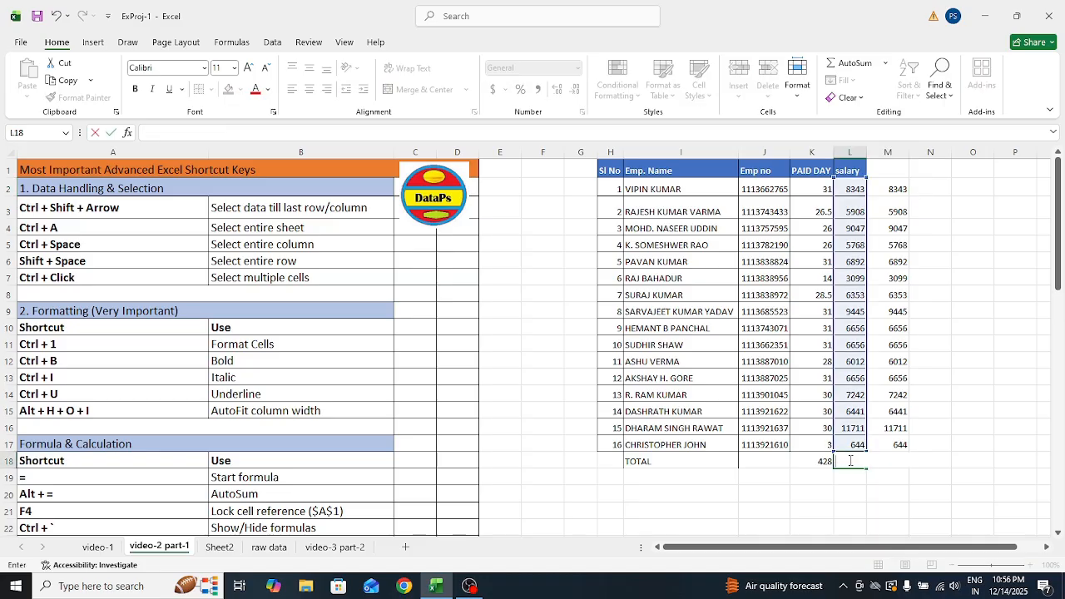
key("Return")
Enter =SUM($L$2:$L$17) in L19 so it totals the salaries as 106873
type("=SUM(")
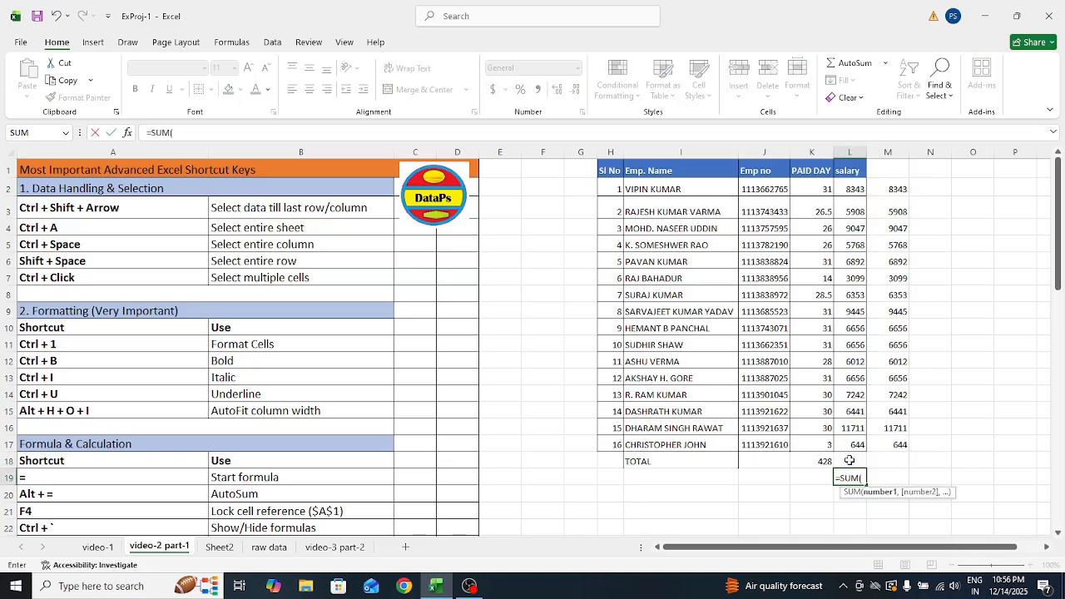
left_click(850, 190)
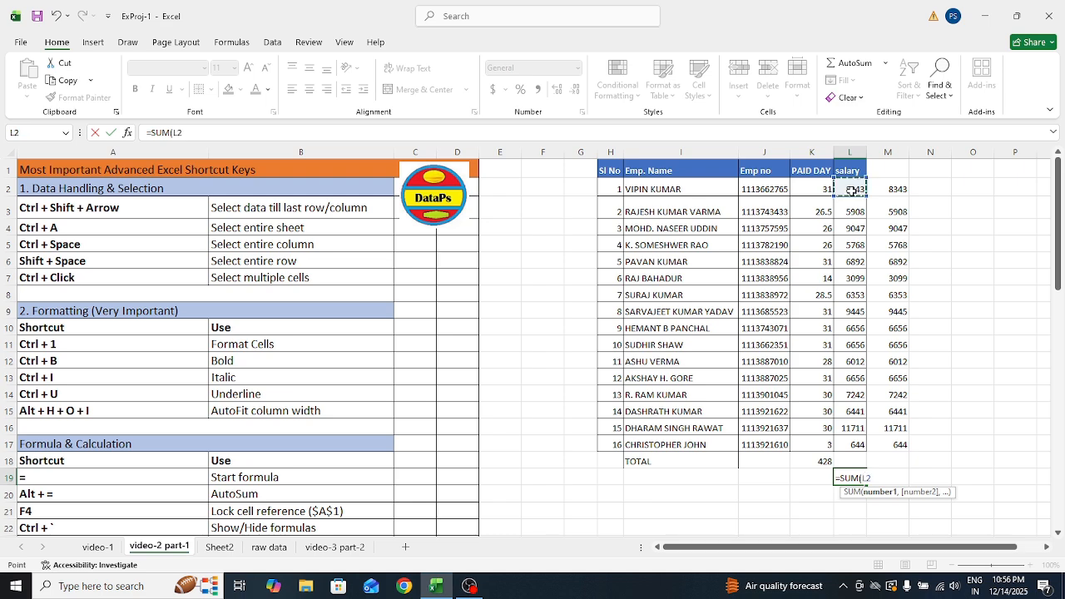
key("ctrl+shift+Down")
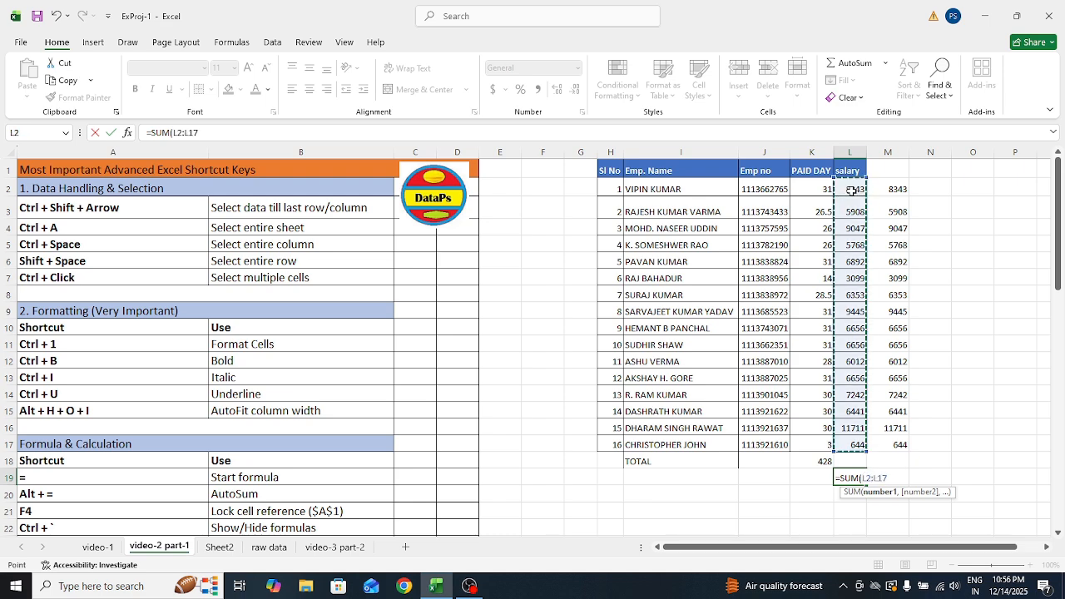
type(")")
key("BackSpace")
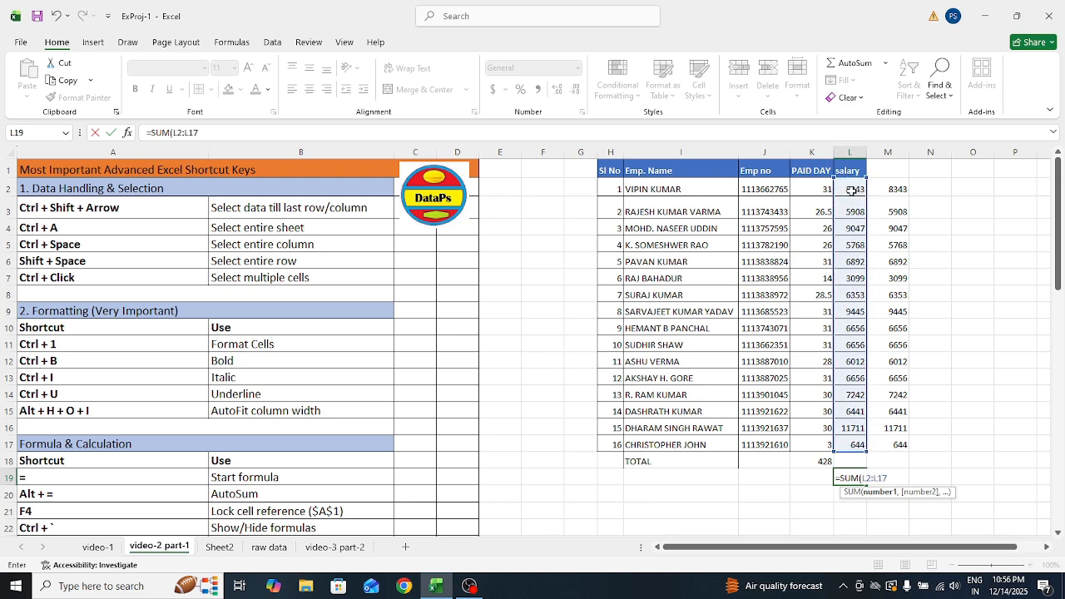
key("F4")
key("F4")
key("F4")
key("BackSpace")
key("BackSpace")
key("BackSpace")
key("BackSpace")
key("BackSpace")
key("BackSpace")
key("BackSpace")
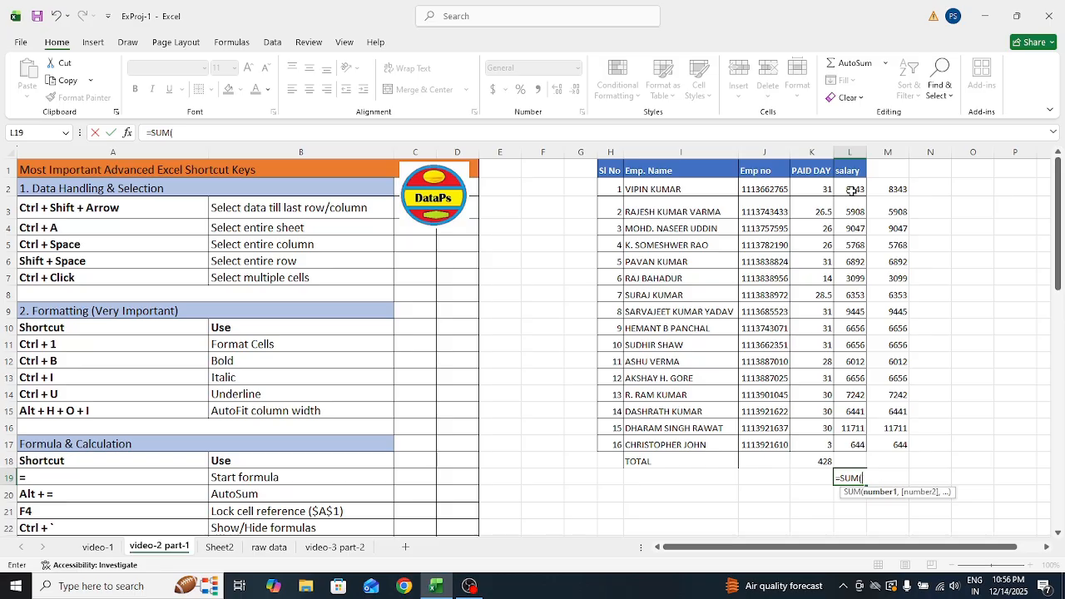
left_click(847, 191)
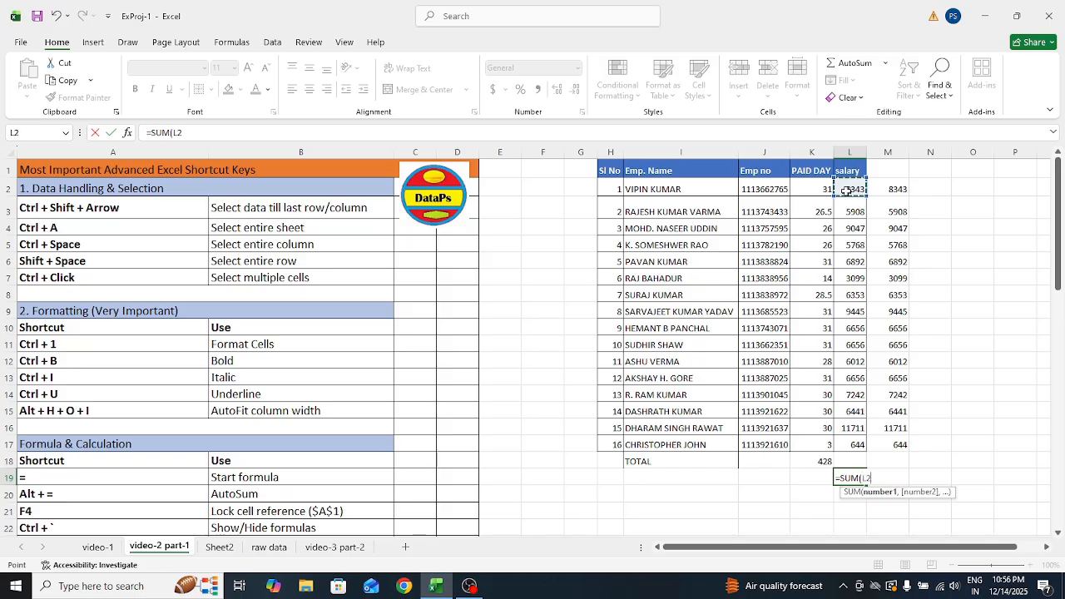
key("F4")
key("F8")
left_click(855, 447)
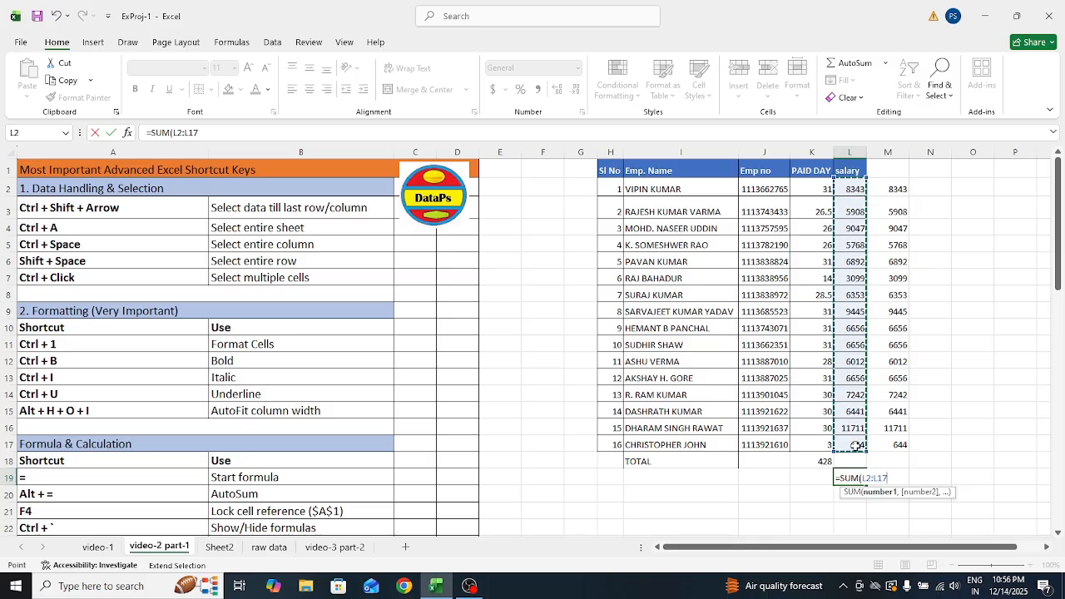
key("F4")
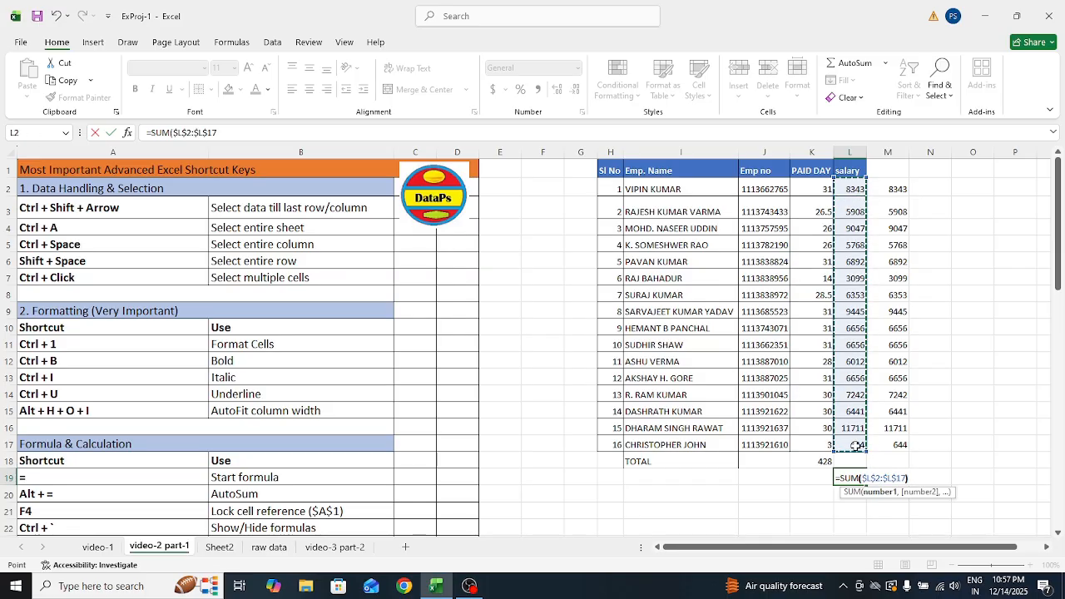
key("shift+Return")
left_click(891, 478)
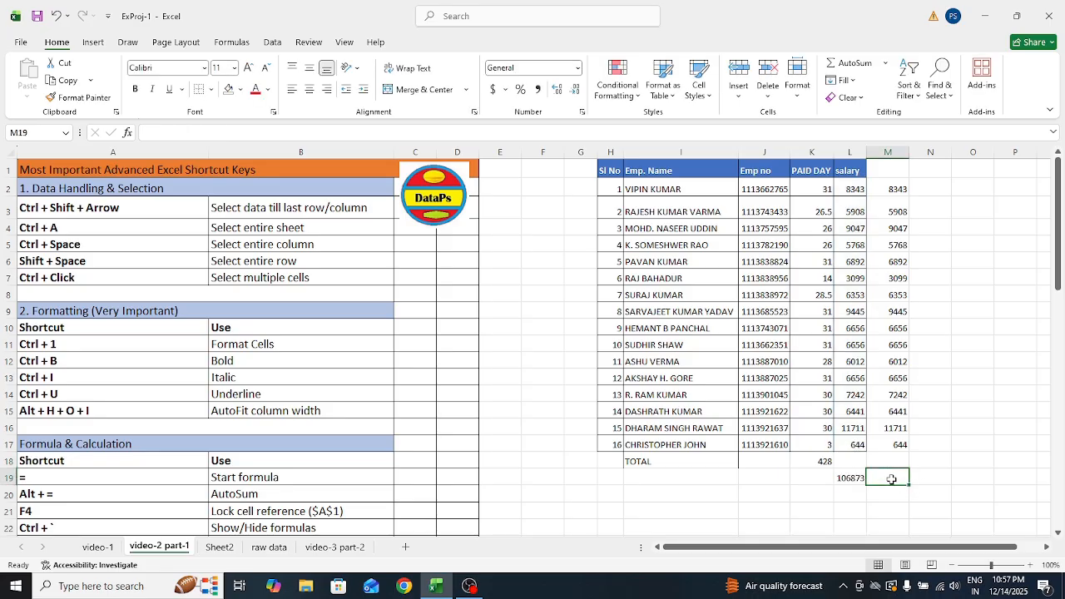
type("=")
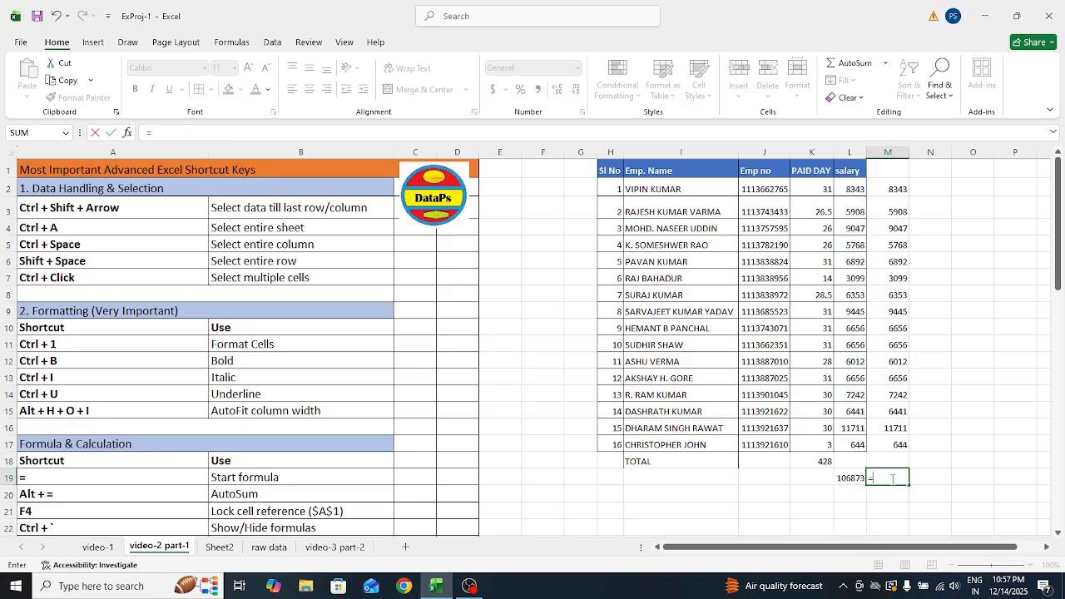
type("SUM(")
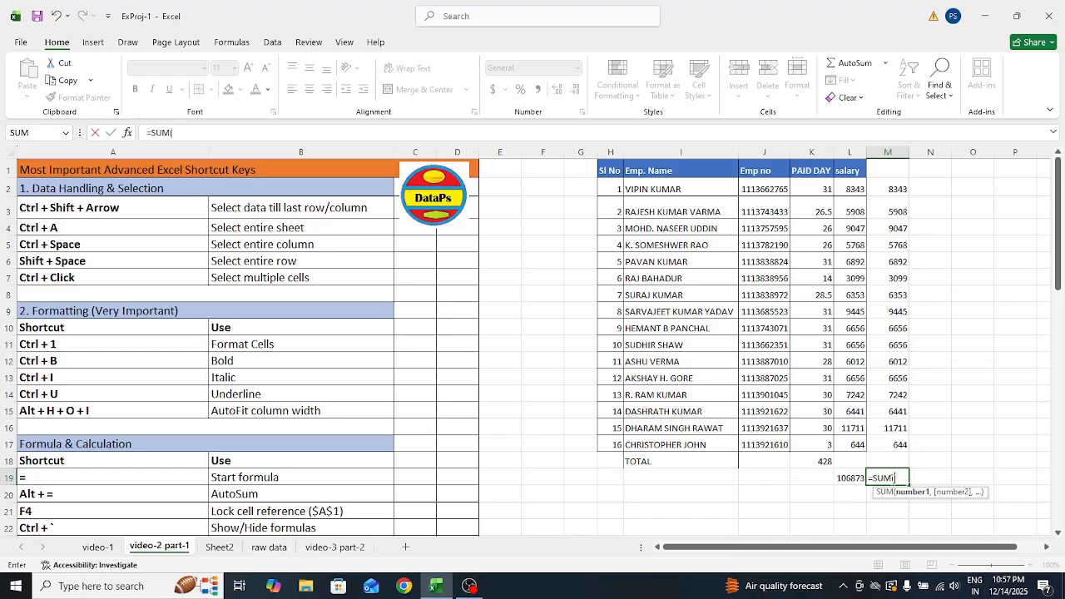
left_click(889, 189)
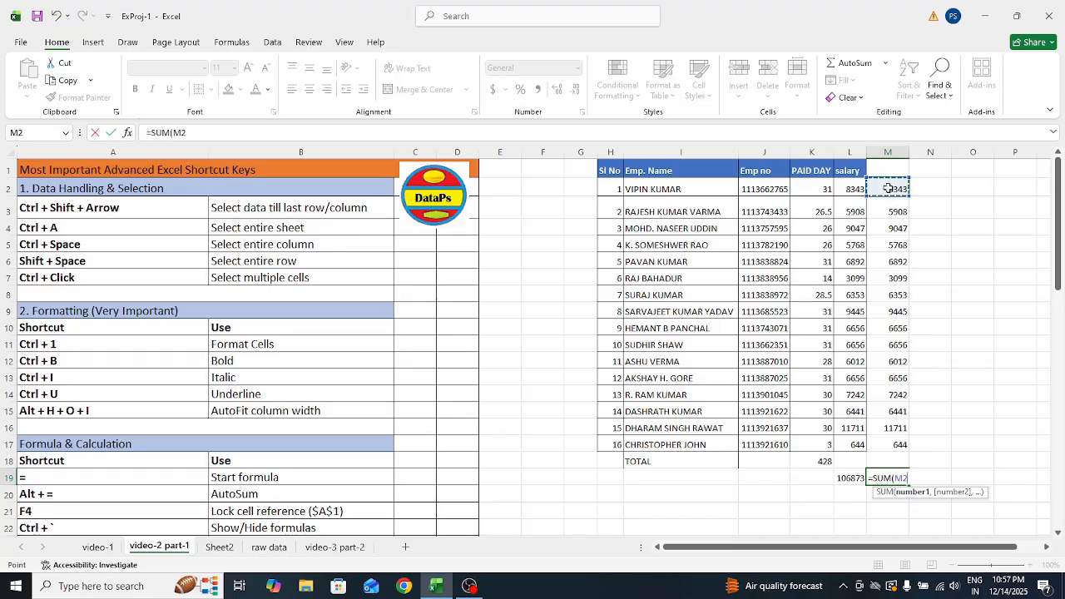
key("ctrl+shift+Down")
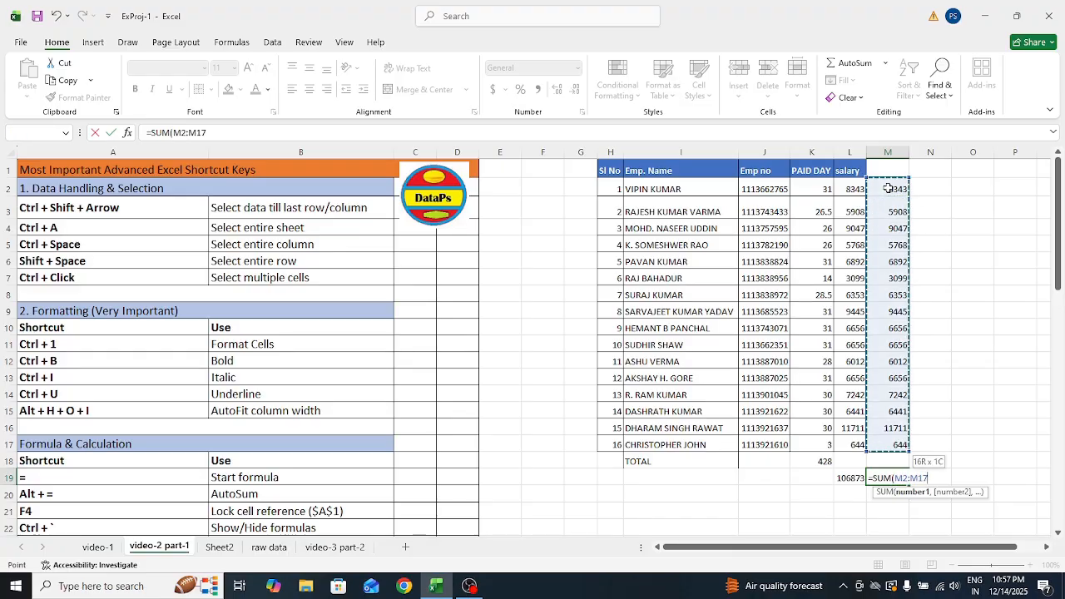
key("Return")
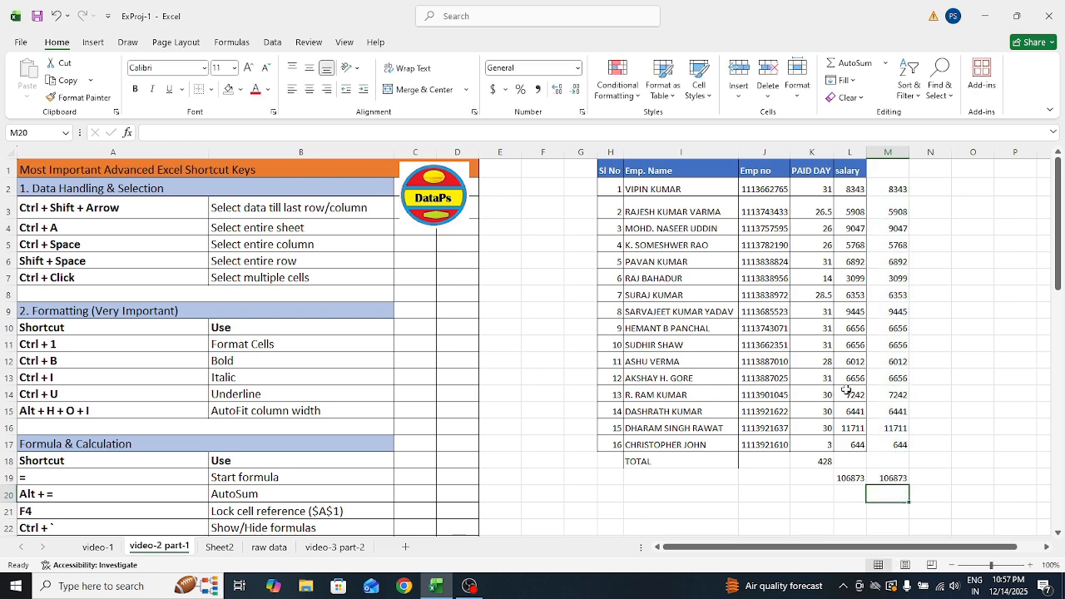
left_click(889, 463)
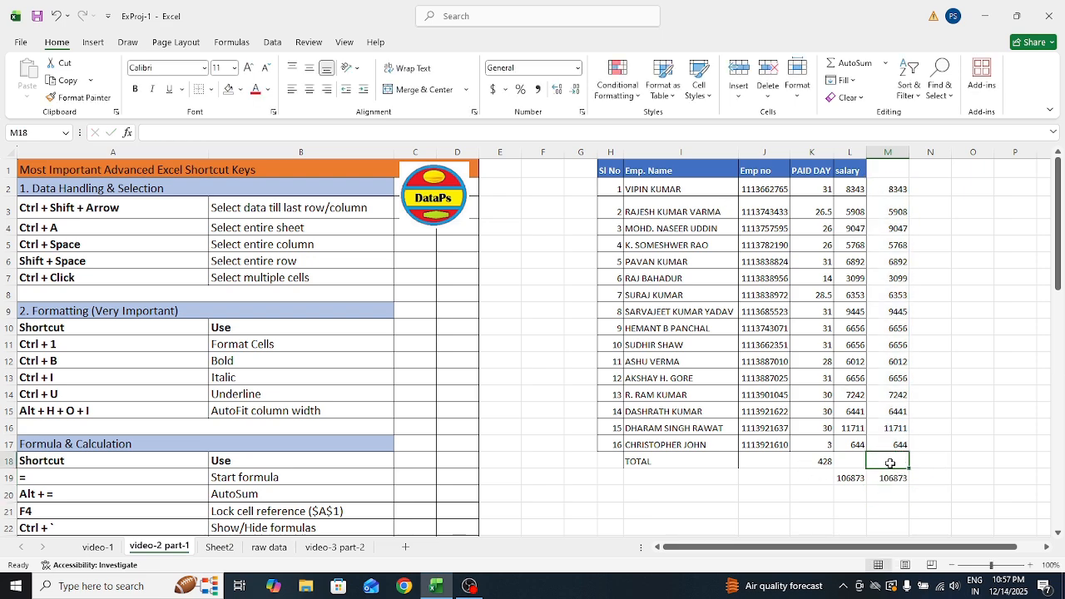
type("1234")
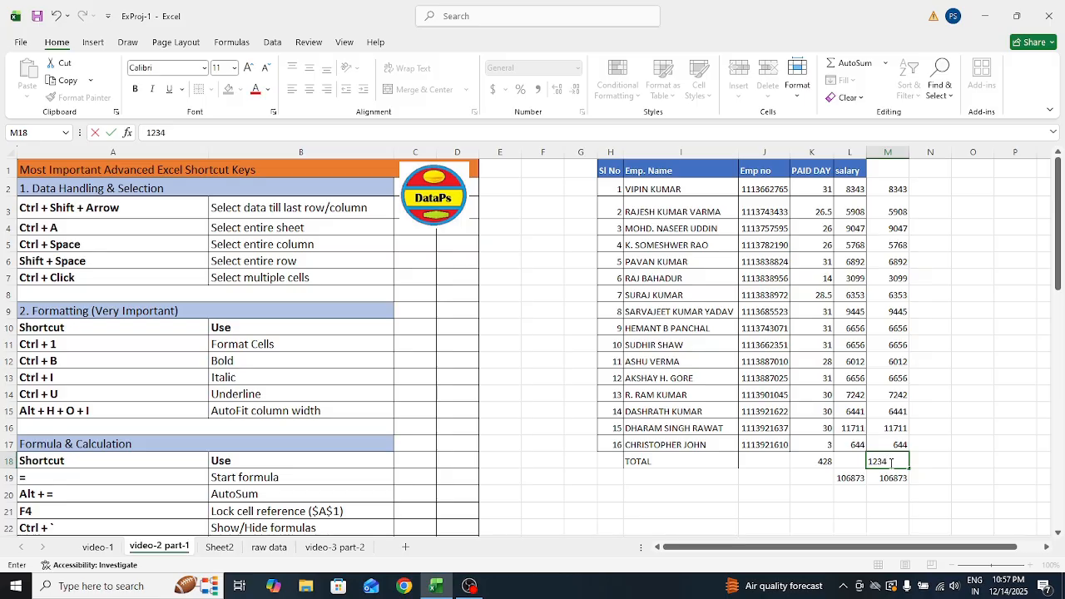
key("Return")
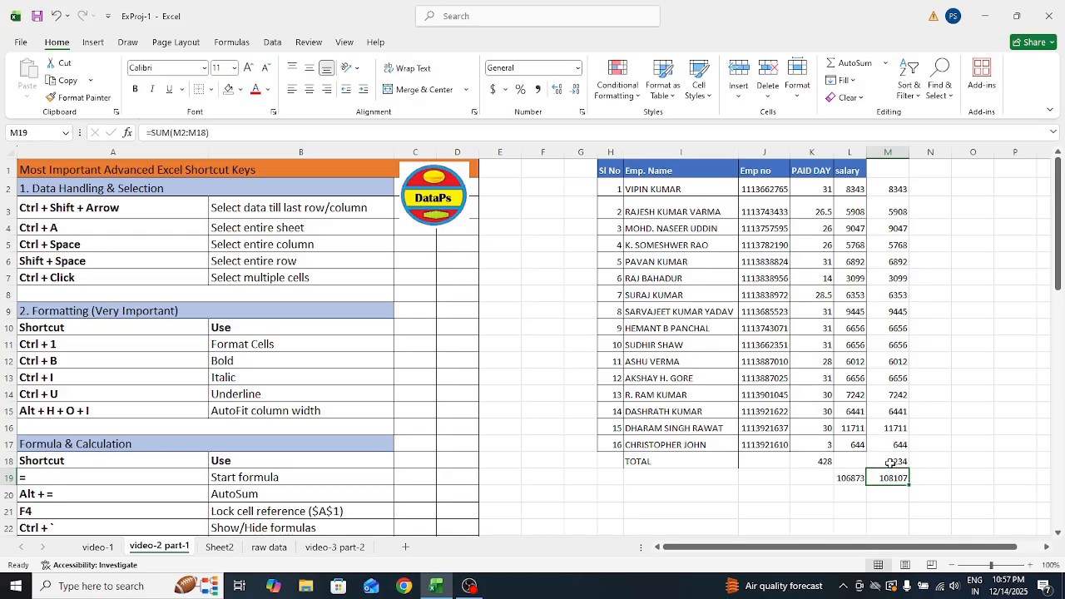
left_click(846, 462)
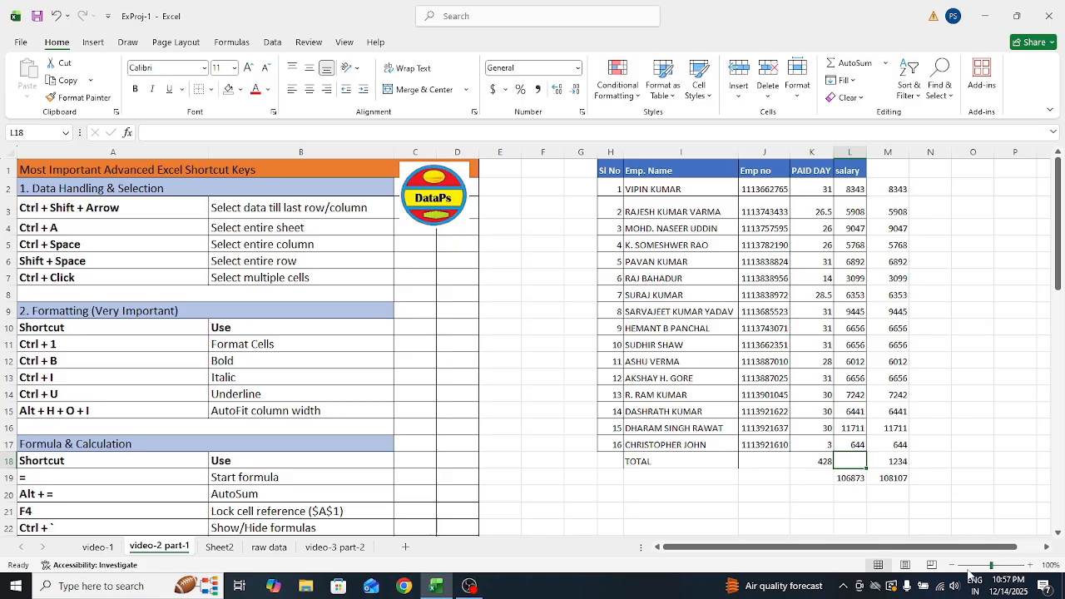
type("6789")
key("Return")
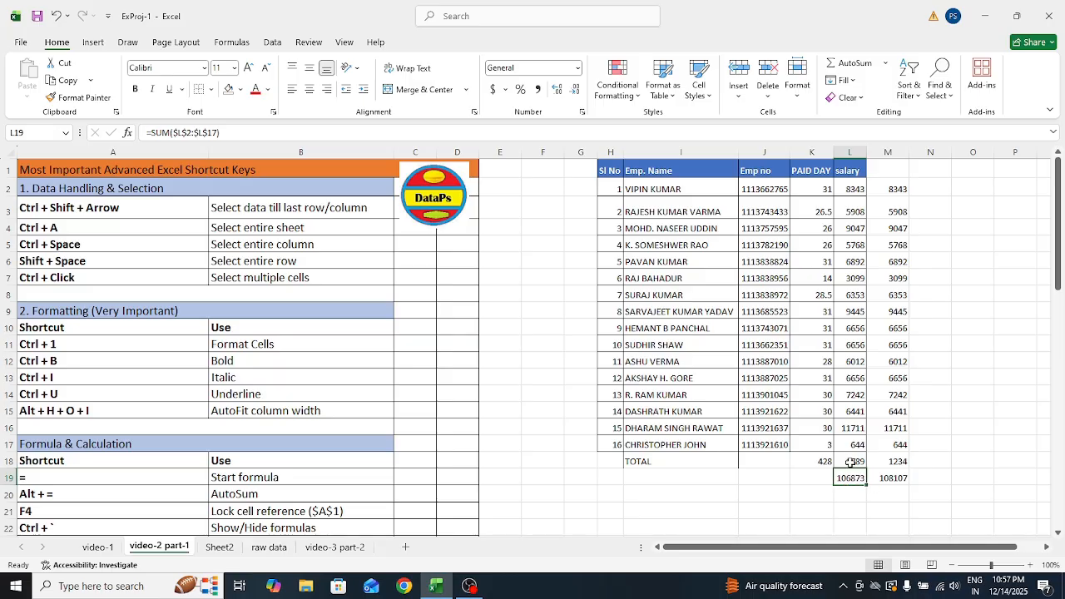
left_click(851, 463)
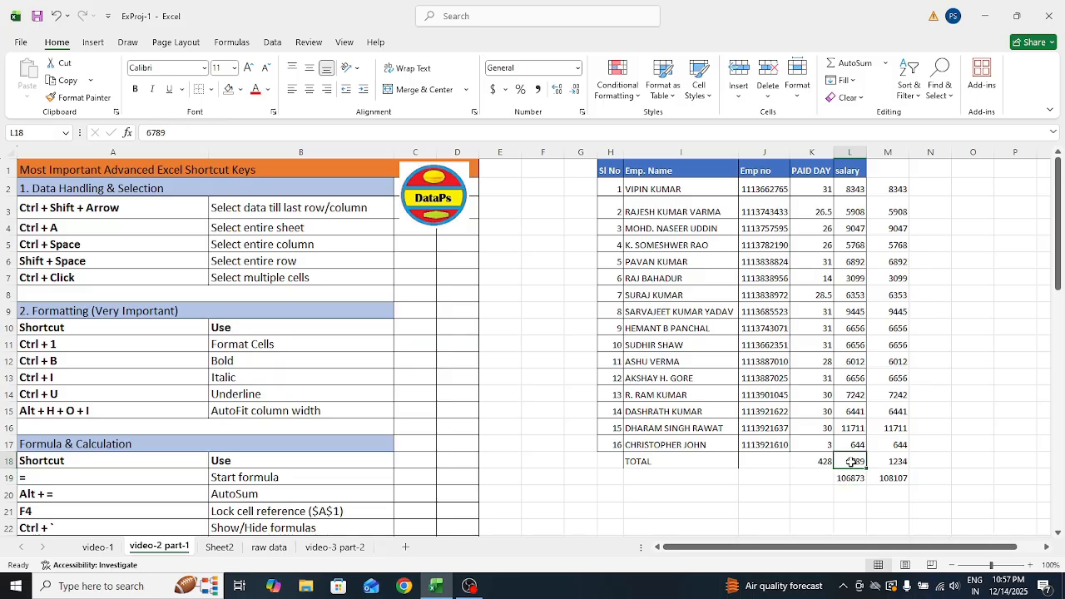
key("BackSpace")
left_click(862, 509)
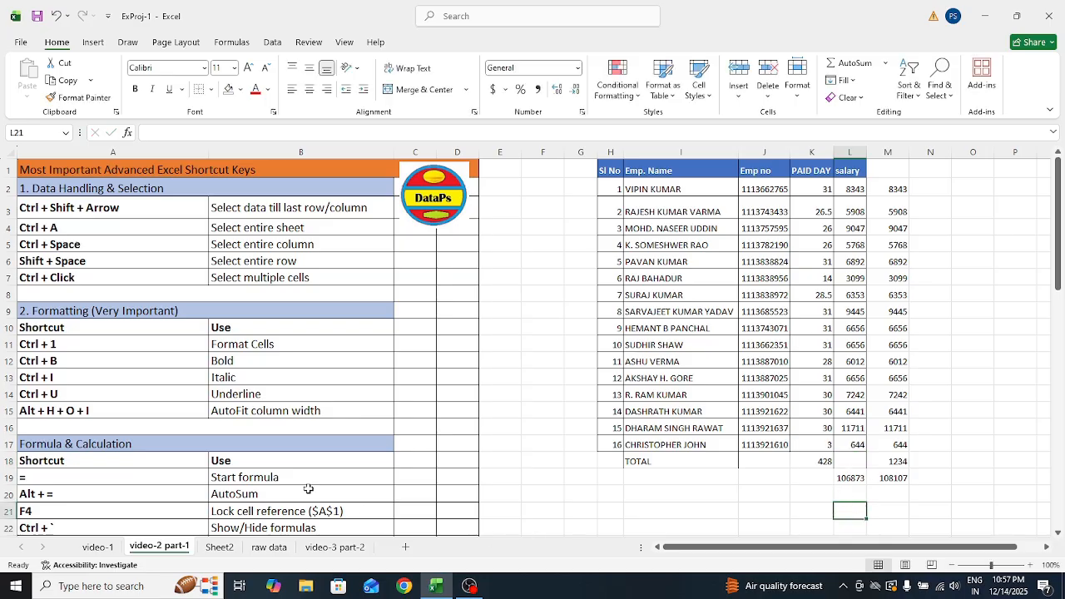
left_click(111, 527)
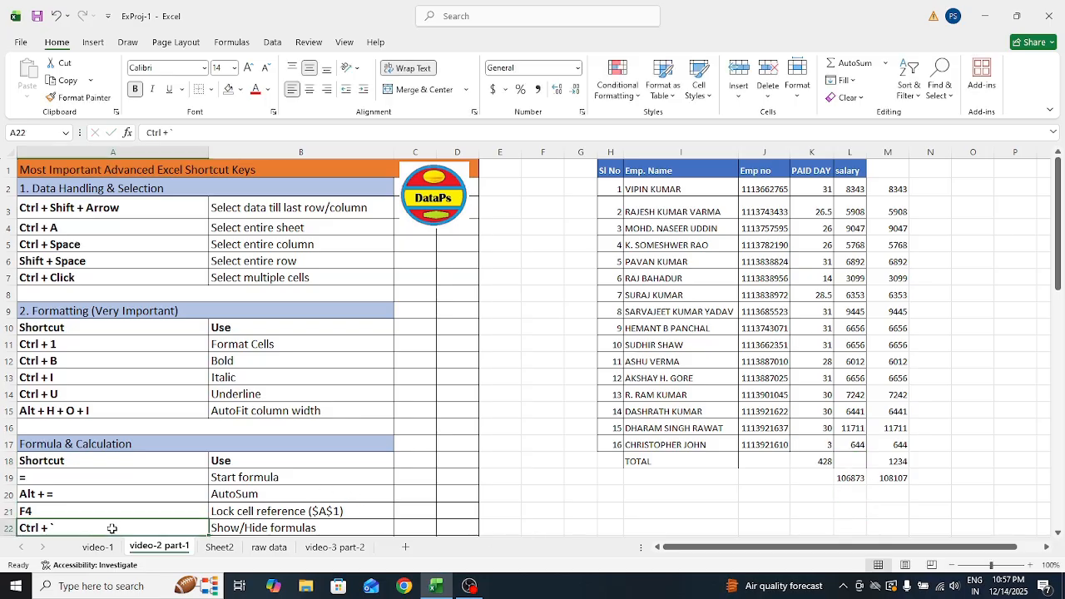
key("Down")
key("Down")
key("Up")
key("Up")
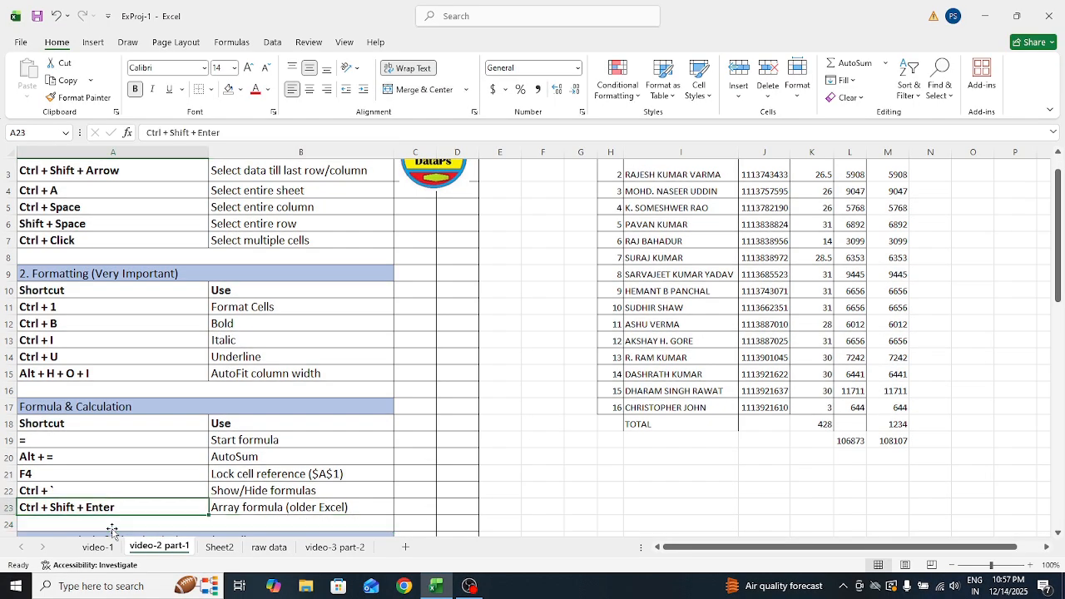
key("Up")
key("Down")
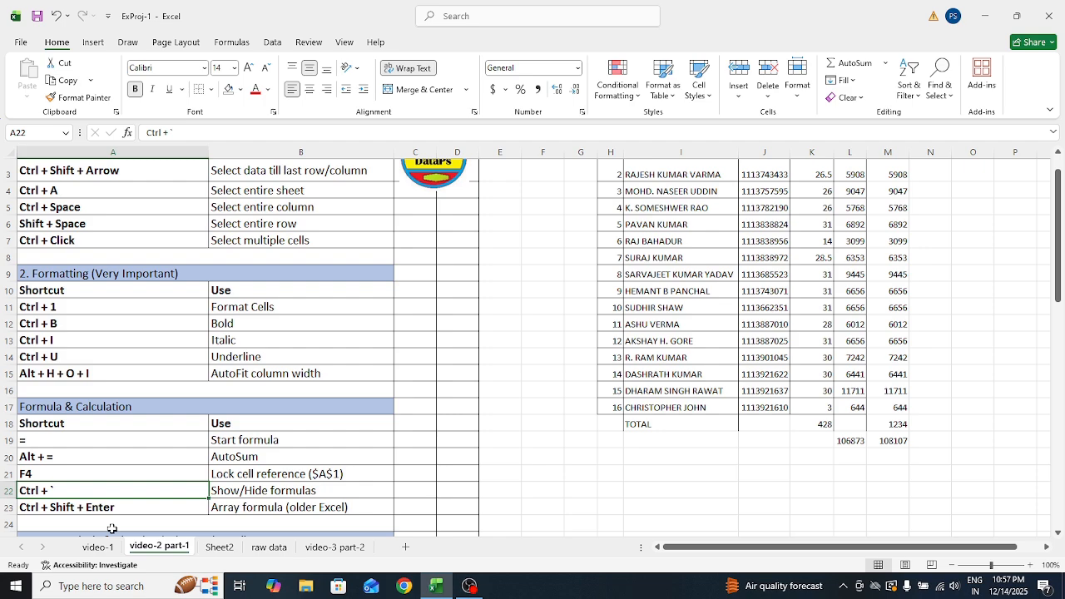
key("Down")
key("Down")
key("Down")
key("Down")
key("Down")
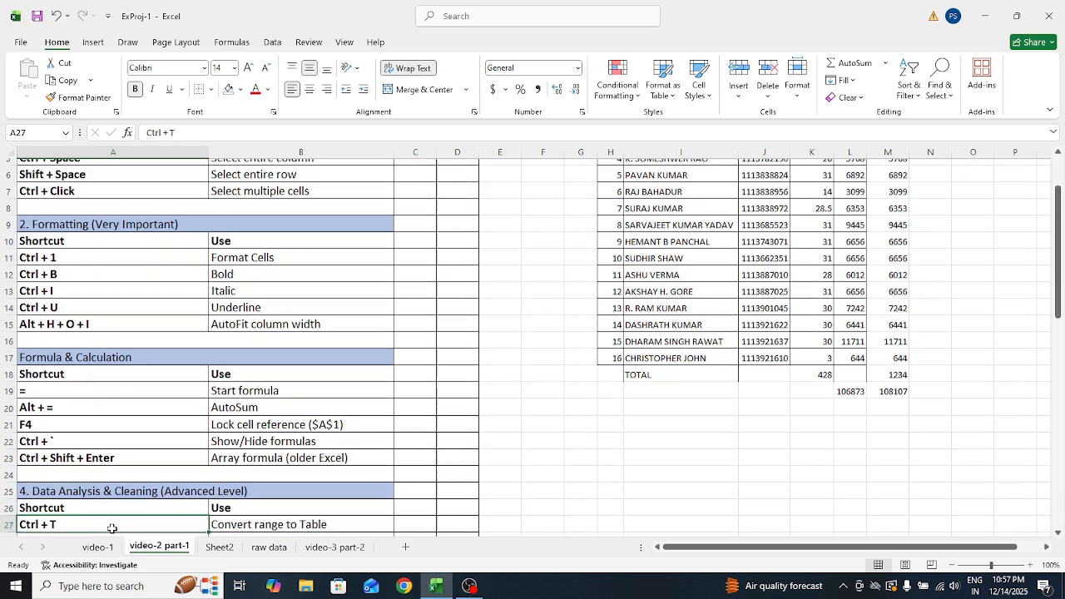
key("Down")
key("Down")
key("Down")
key("Down")
key("Down")
key("Up")
key("Up")
key("Up")
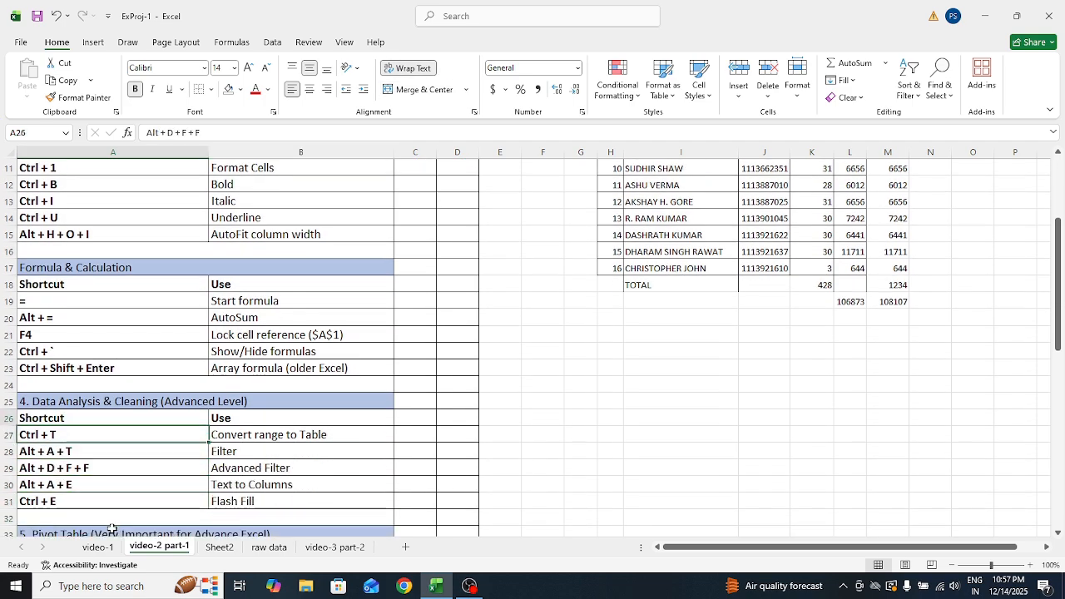
key("Up")
key("Right")
key("Left")
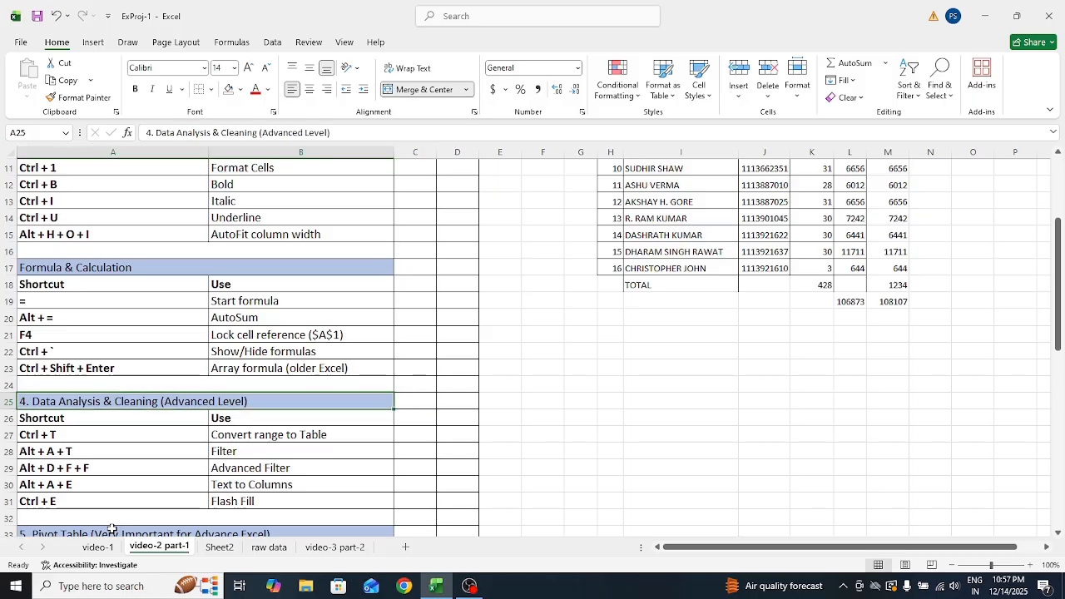
key("Right")
key("Left")
key("Down")
key("Down")
key("Left")
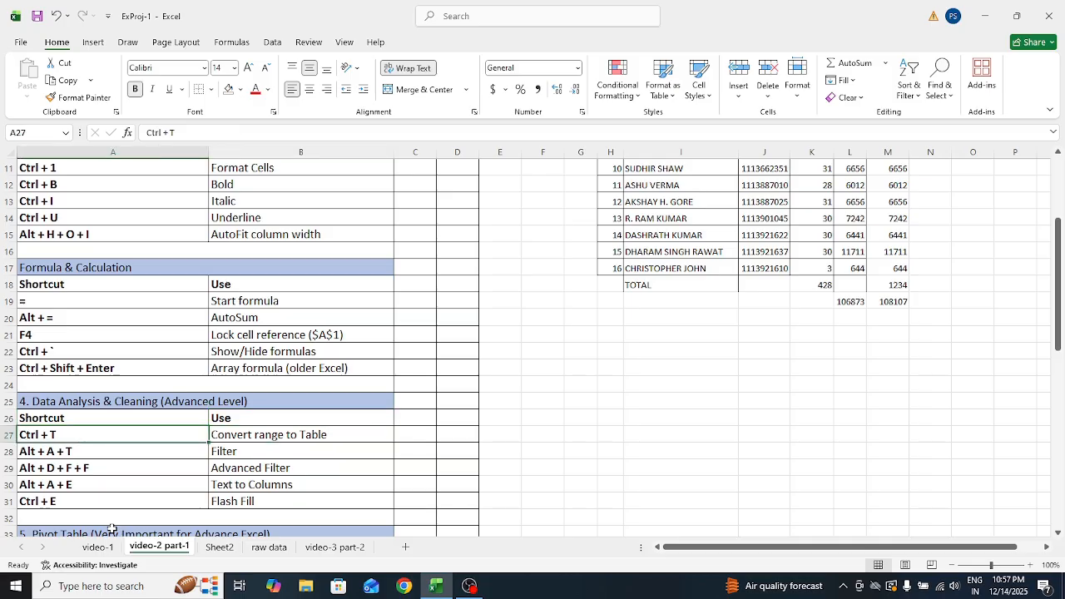
key("Right")
key("Right")
key("Right")
key("Right")
key("Right")
key("Right")
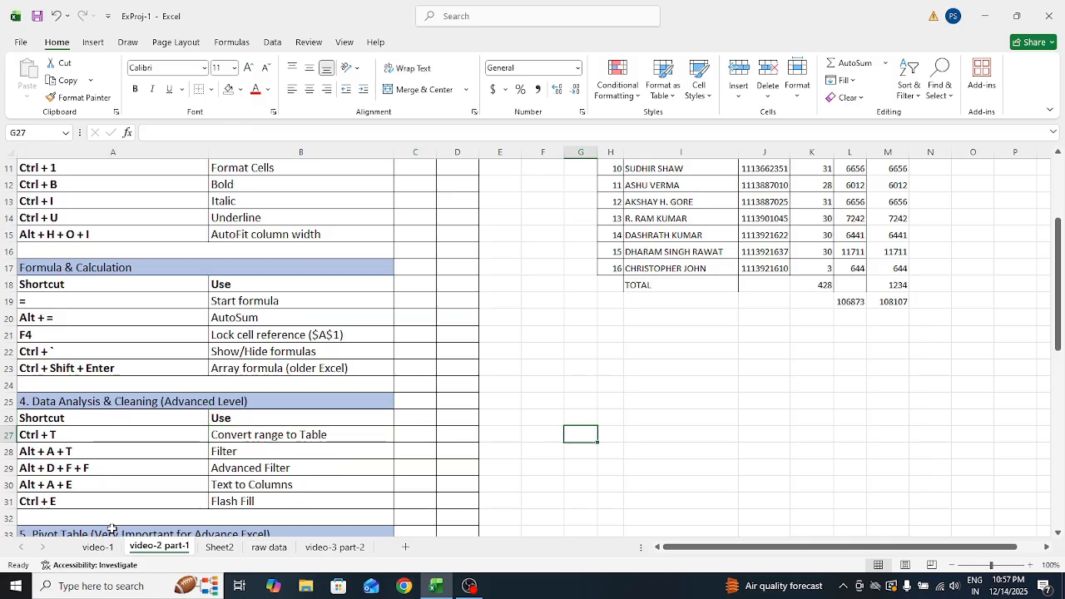
Delete the empty Sheet2
left_click(221, 548)
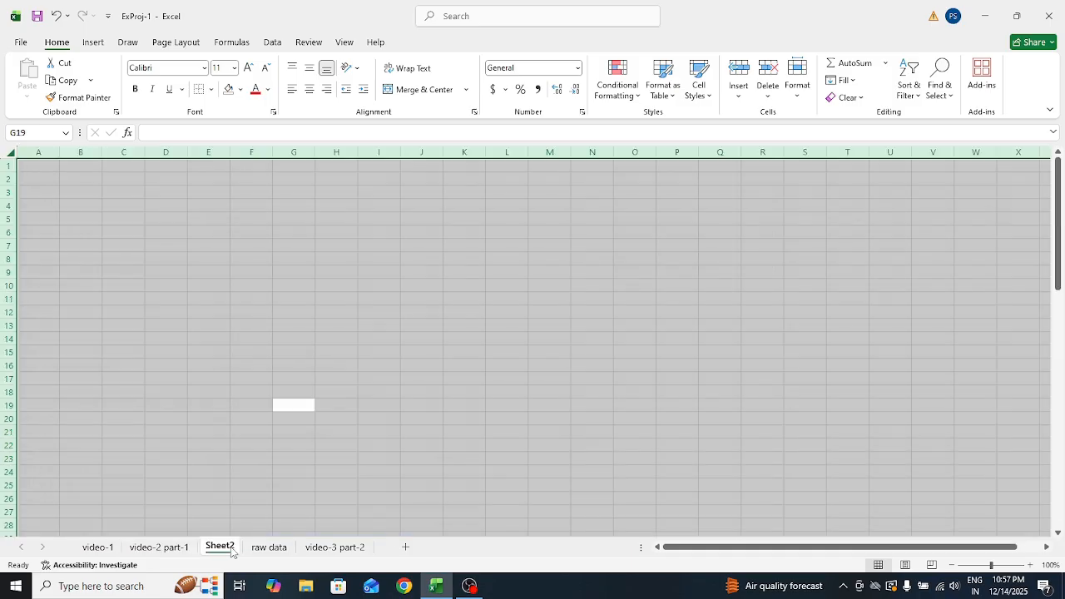
left_click(101, 432)
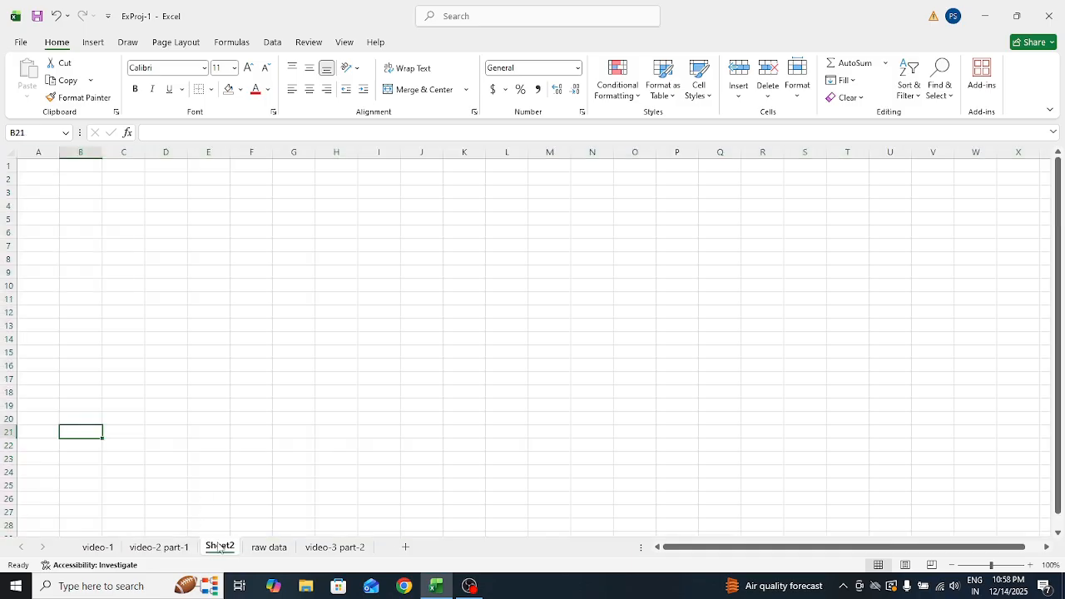
right_click(219, 548)
left_click(254, 378)
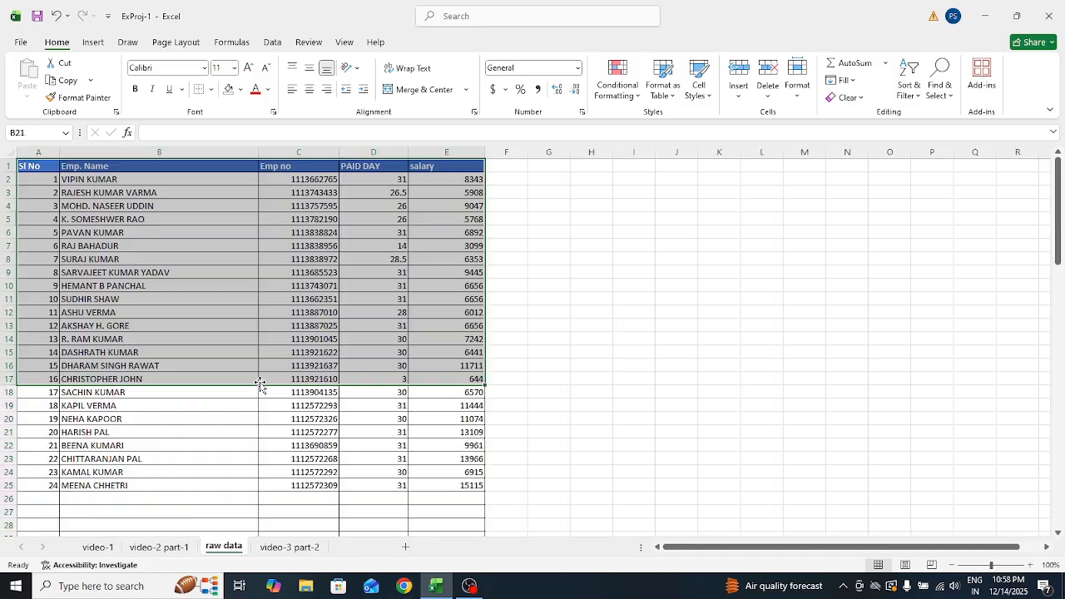
Select the raw data employee range A1:E25 and start converting it to a table
left_click(363, 533)
left_click(98, 350)
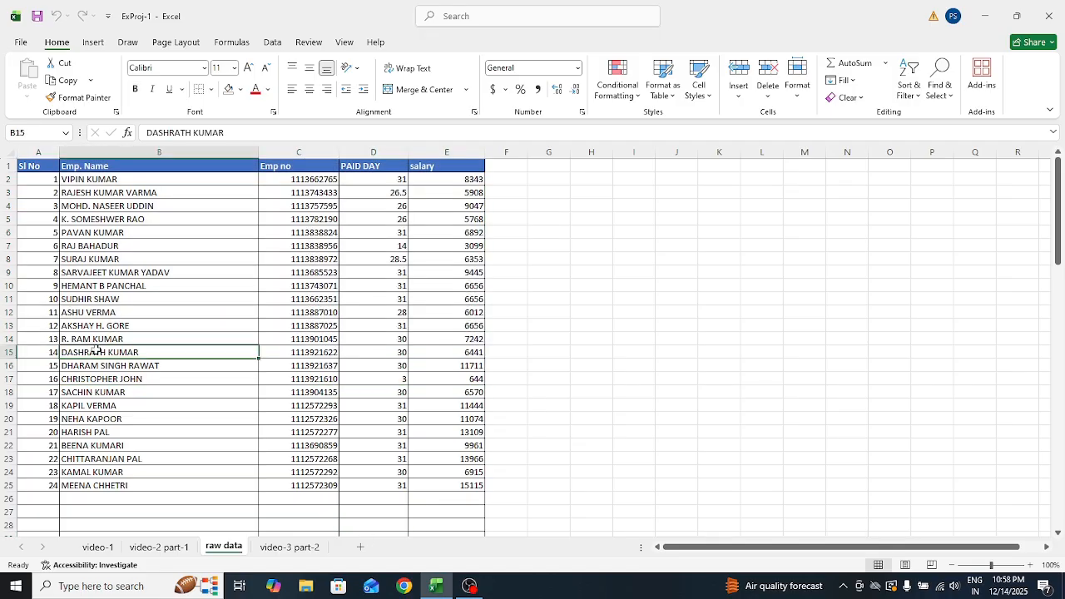
key("ctrl+Up")
key("Down")
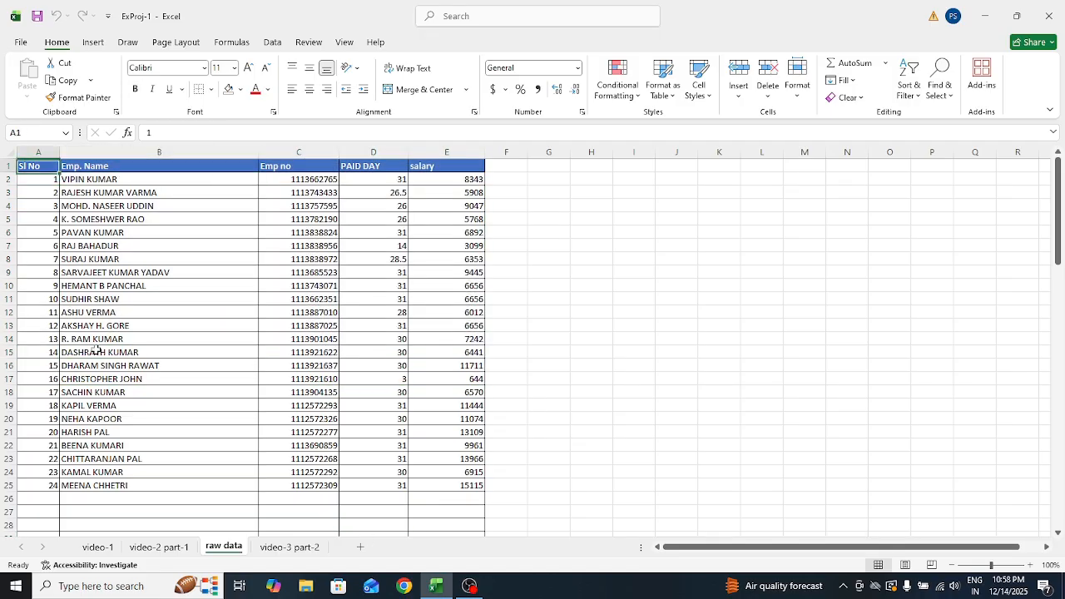
key("ctrl+a")
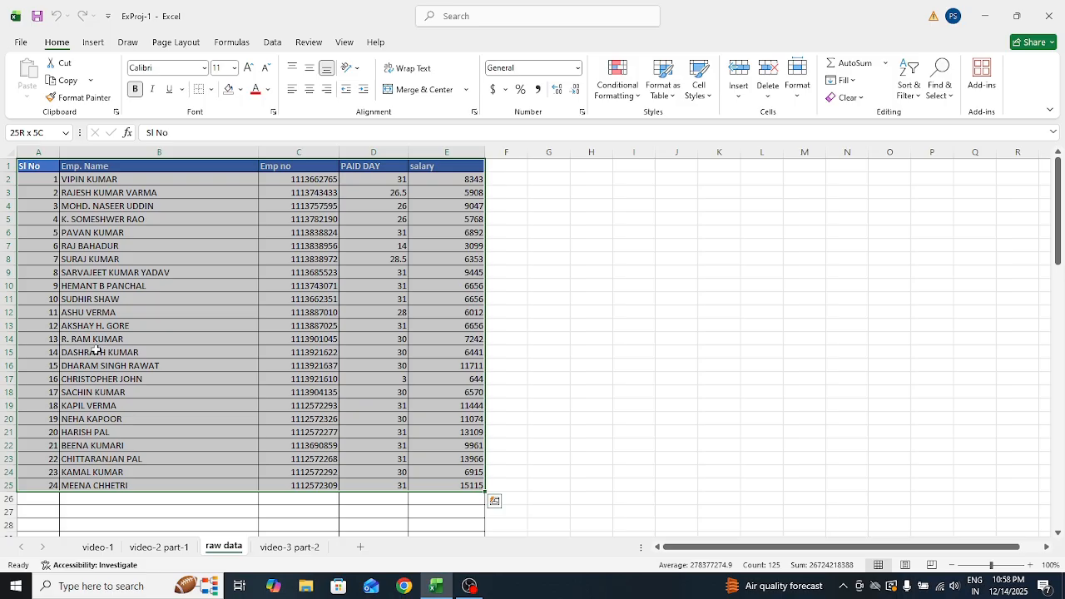
key("ctrl+t")
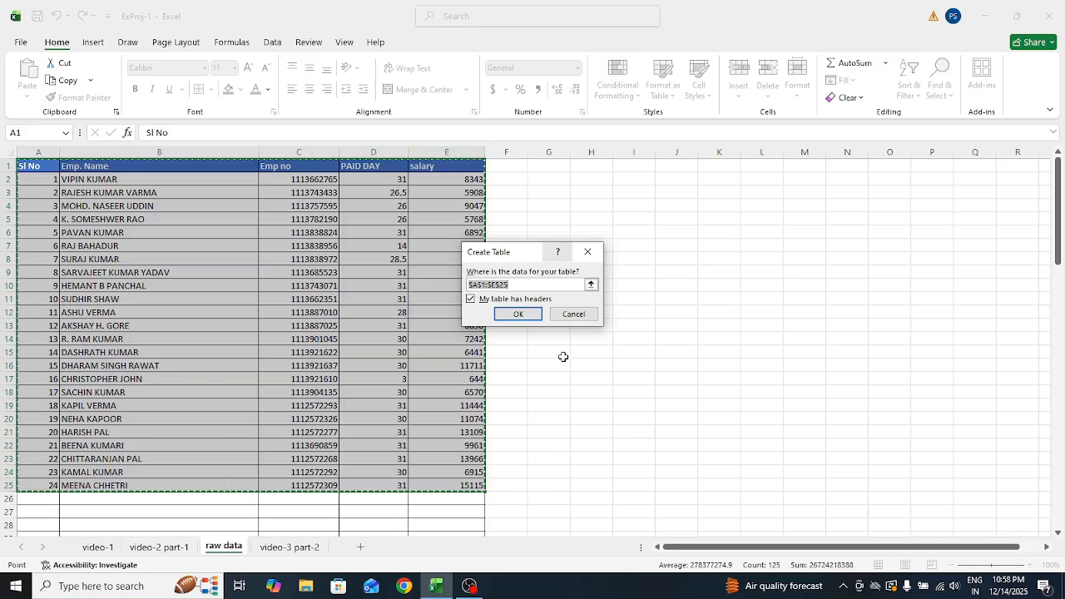
Confirm the raw data employee table with headers and deselect it
left_click(517, 314)
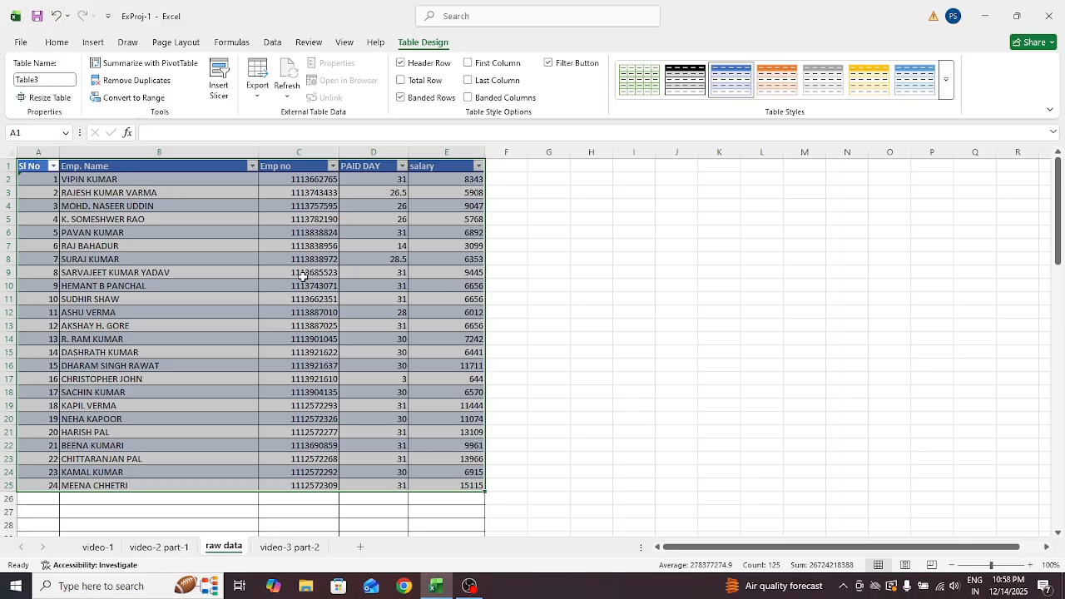
left_click(159, 546)
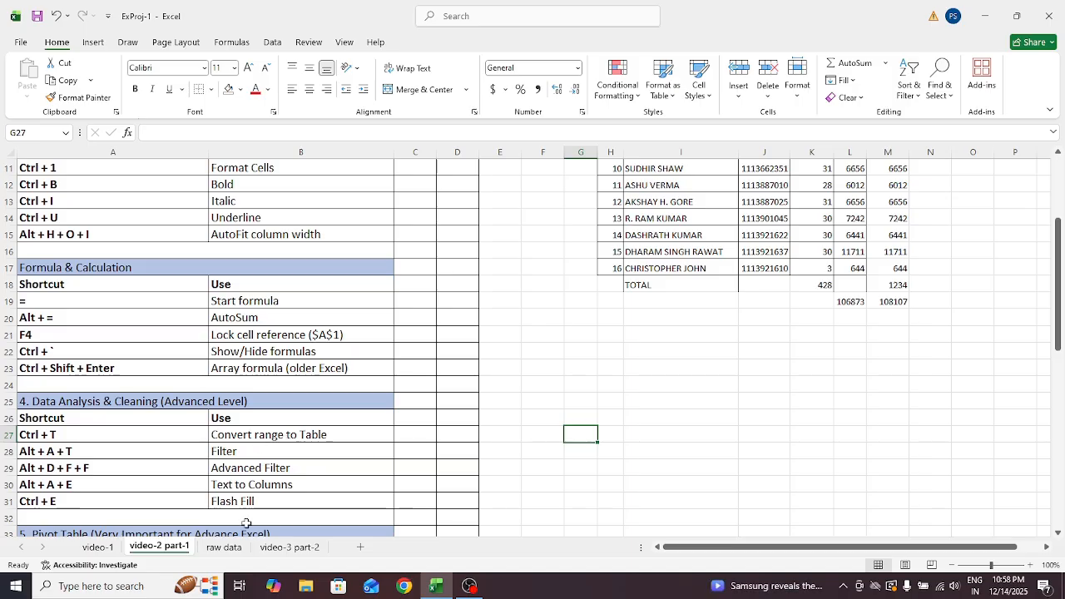
left_click(223, 546)
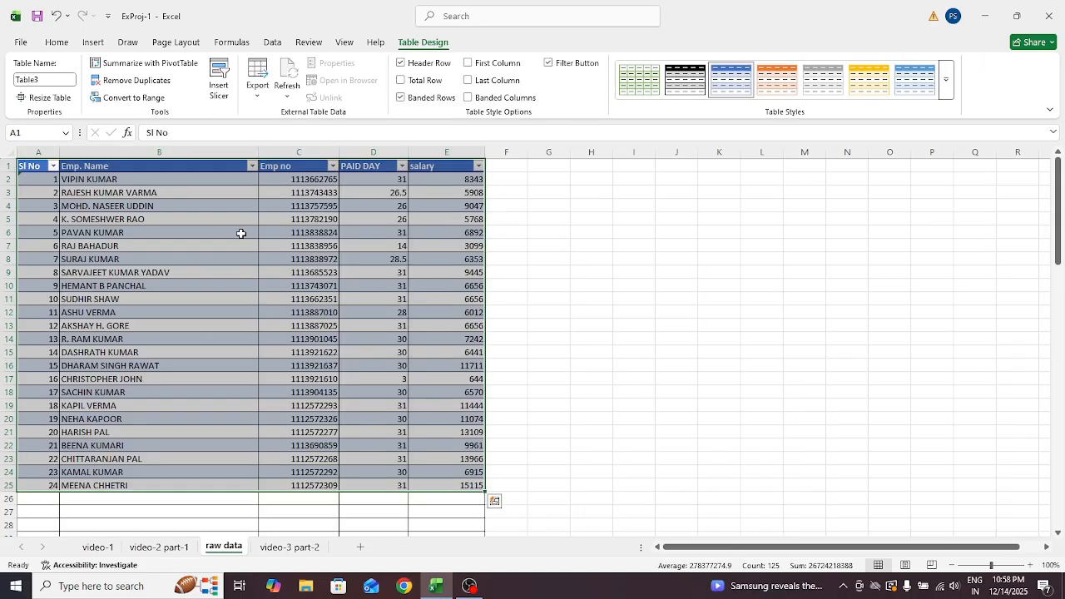
left_click(124, 190)
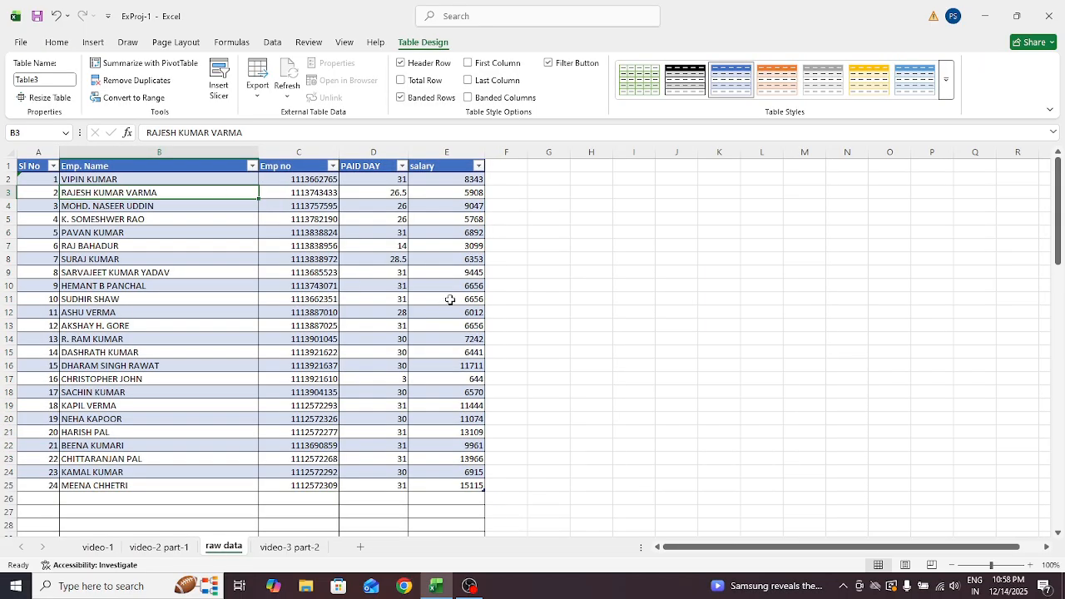
left_click(507, 494)
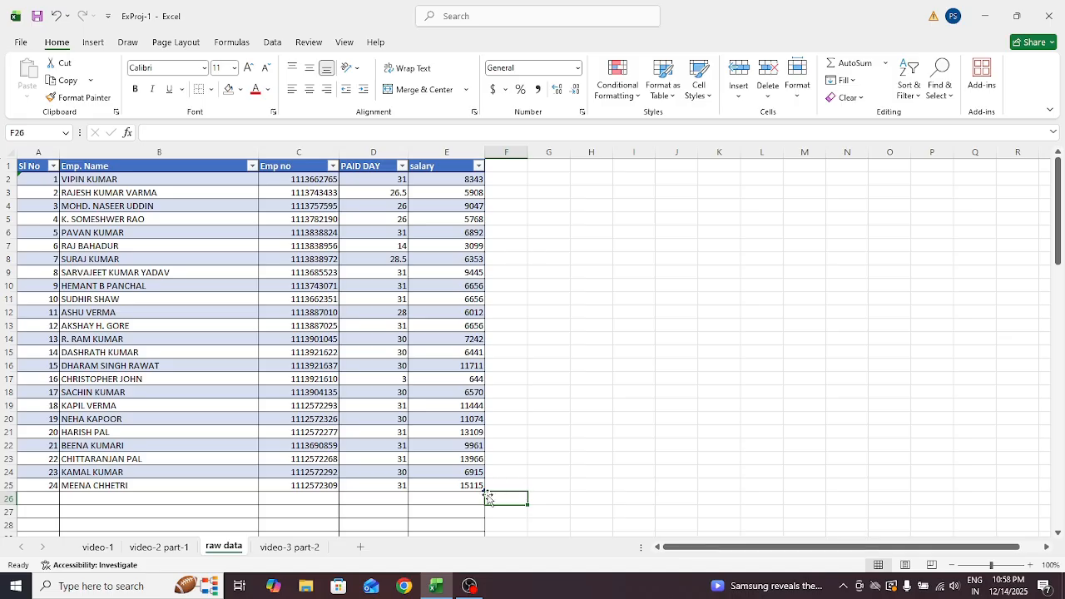
Return to the video-2 part-1 sheet and select cells in the shortcut list
left_click(159, 548)
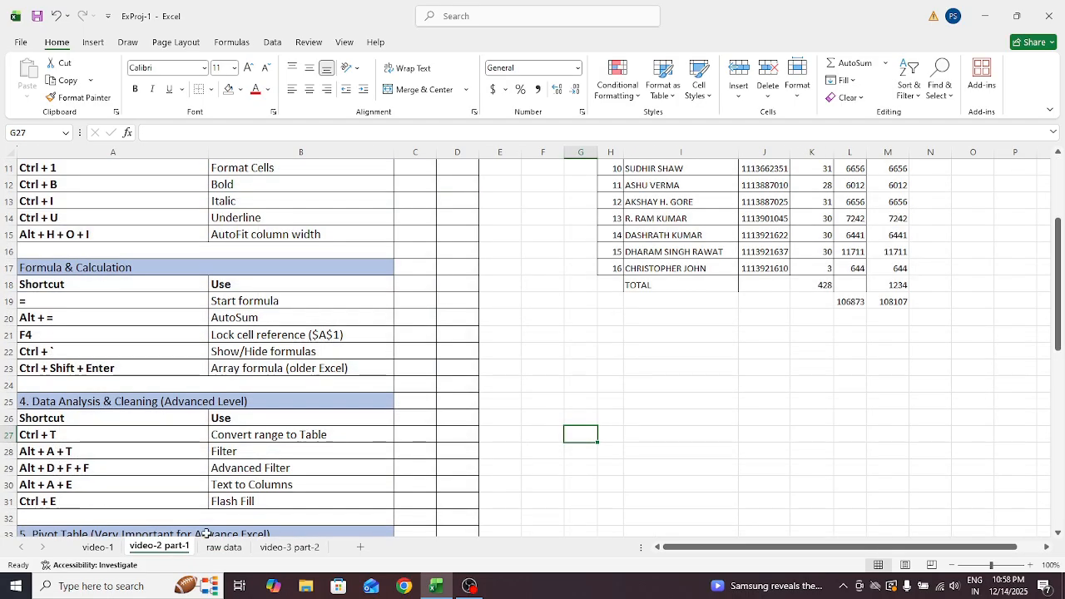
left_click(295, 450)
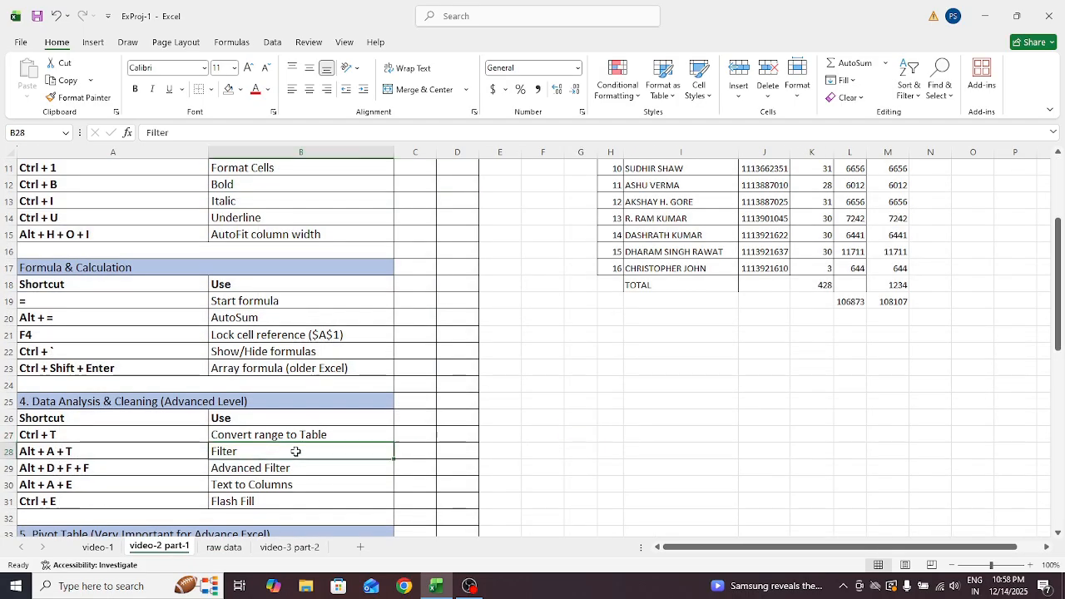
left_click(34, 461)
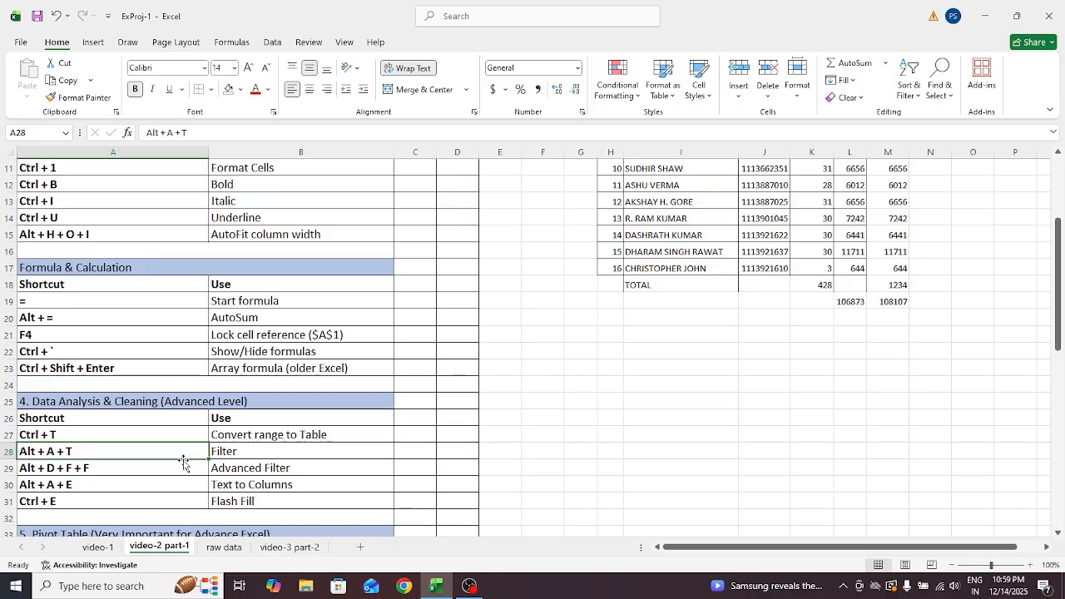
left_click(620, 287)
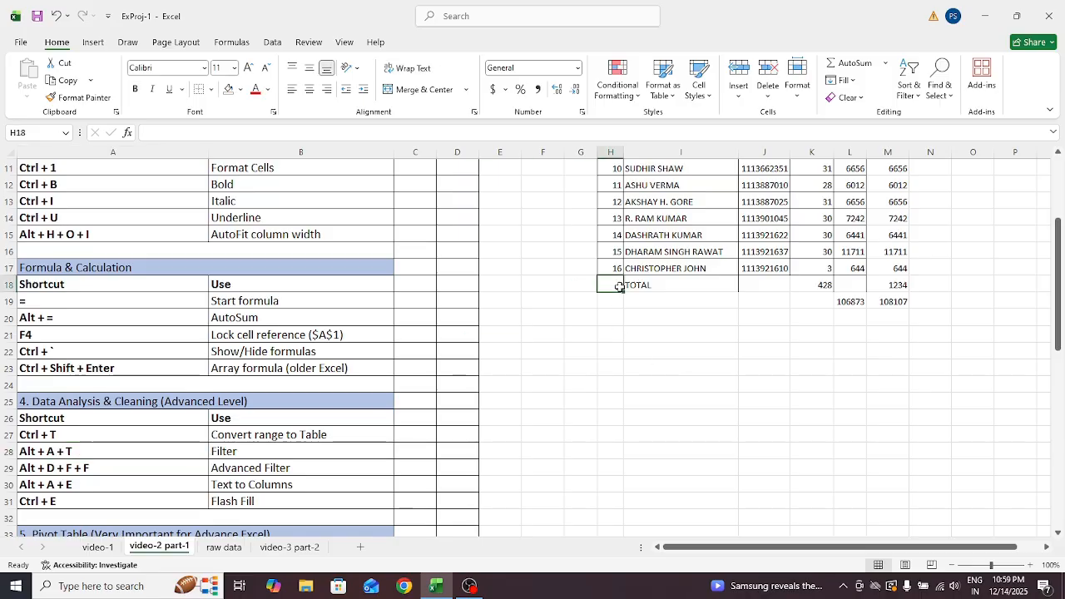
Clear the copied salary values from column M
key("Up")
key("Up")
key("ctrl+Up")
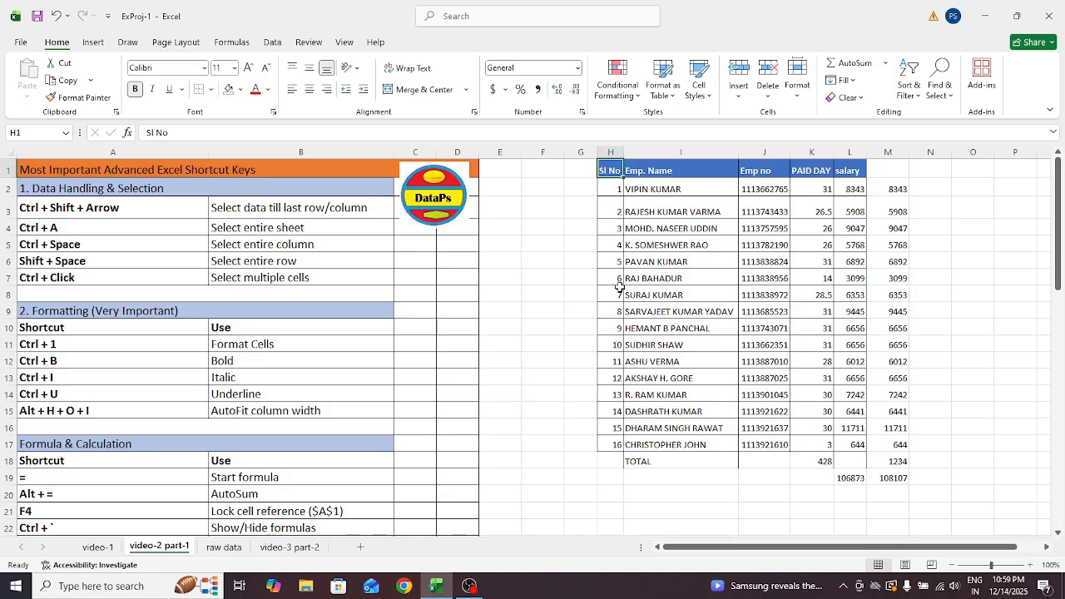
key("shift+Right")
key("shift+Right")
key("shift+Right")
key("shift+Right")
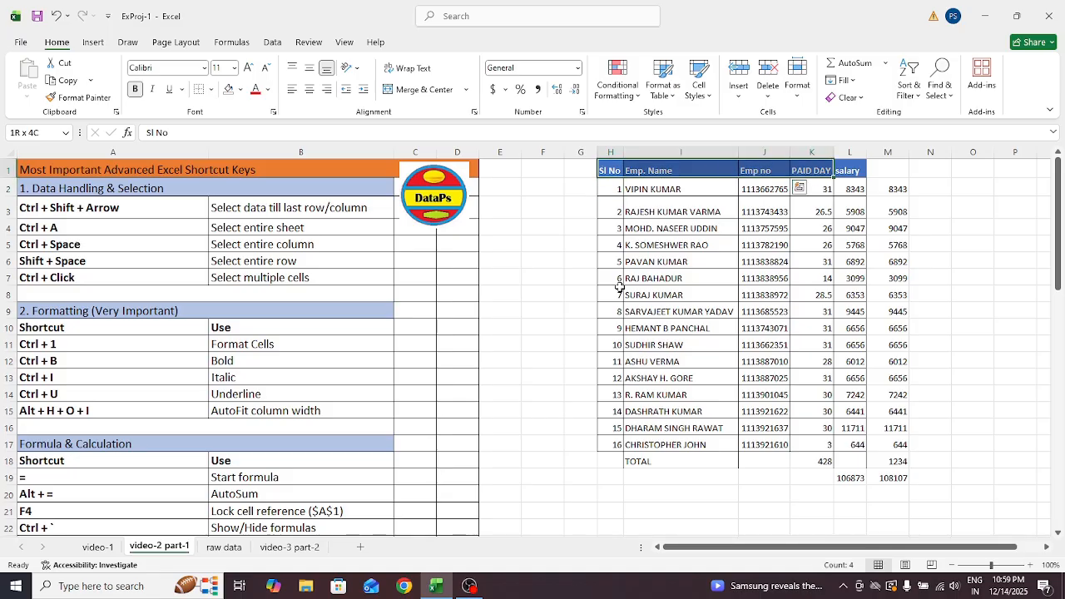
left_click(899, 188)
key("ctrl+shift+Down")
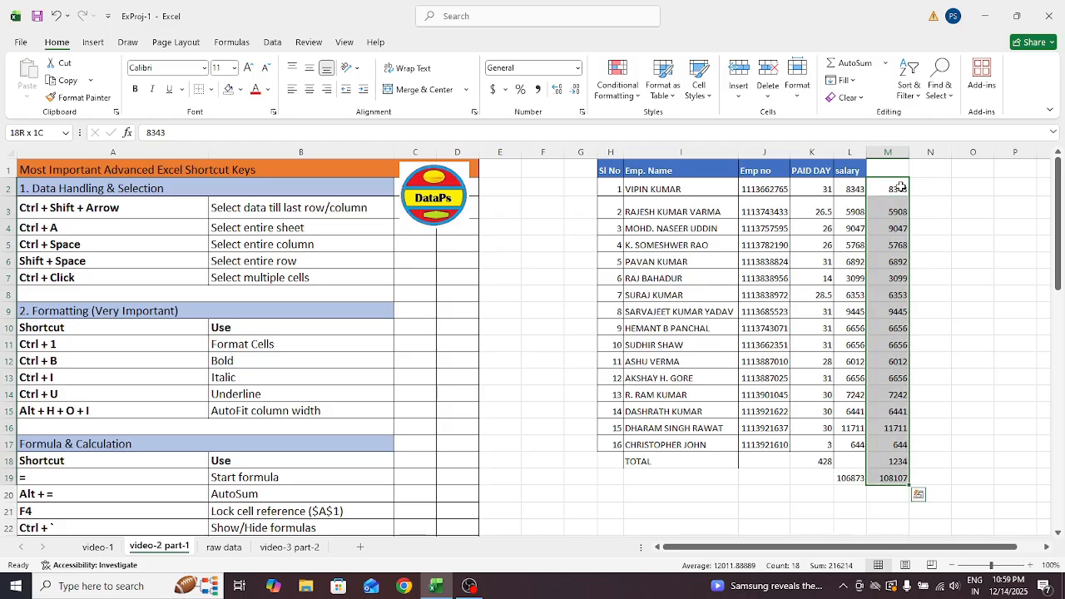
key("Delete")
key("Left")
key("Down")
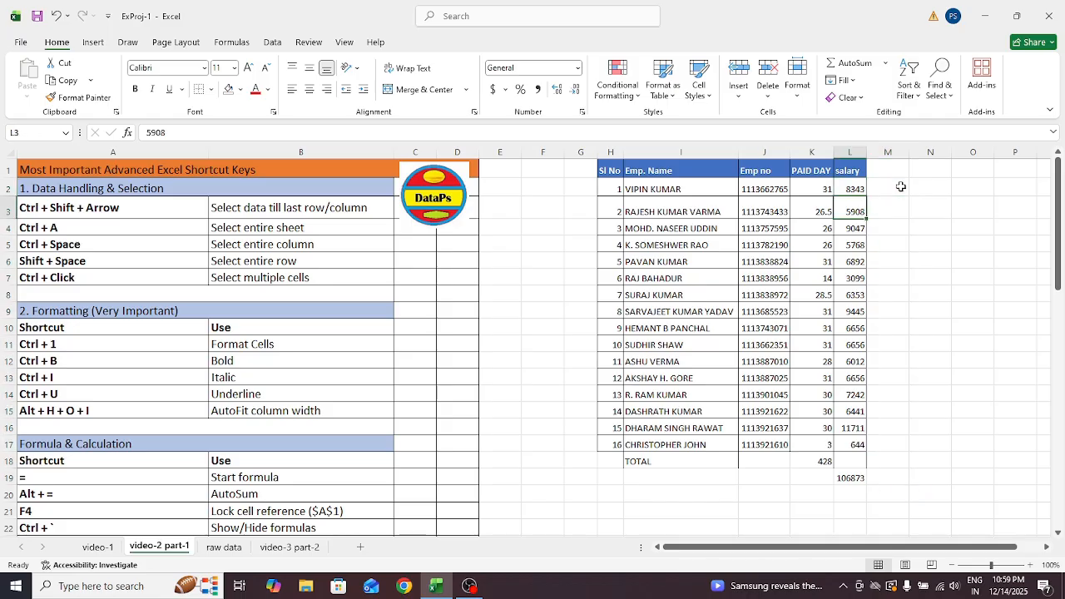
Clear the TOTAL row and sum figures (428 and 106873) in I18:L19
left_click(635, 466)
key("shift+Right")
key("shift+Right")
key("shift+Right")
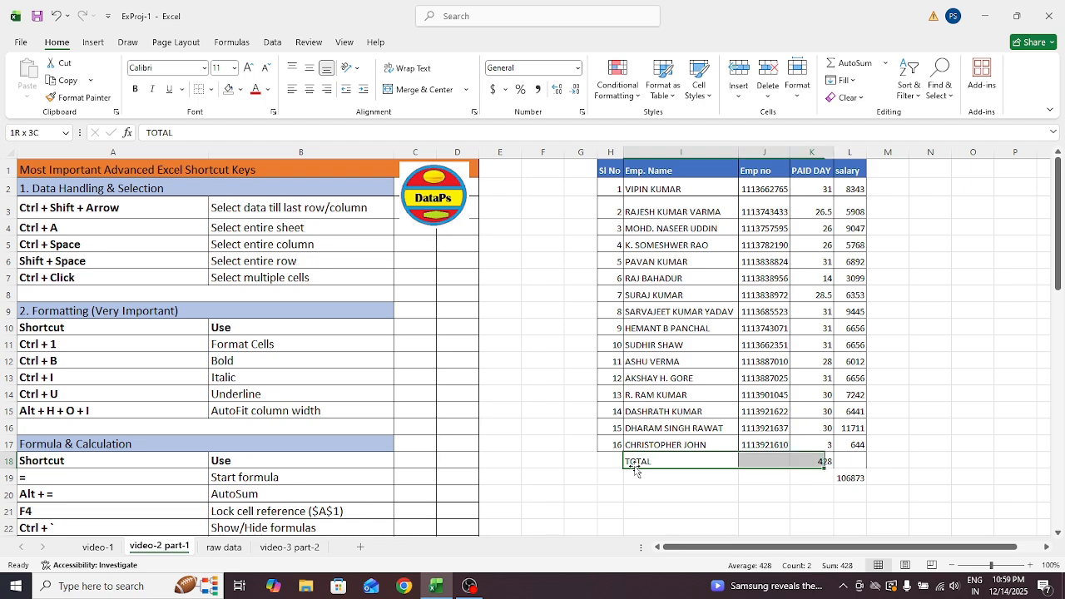
key("shift+Down")
key("Delete")
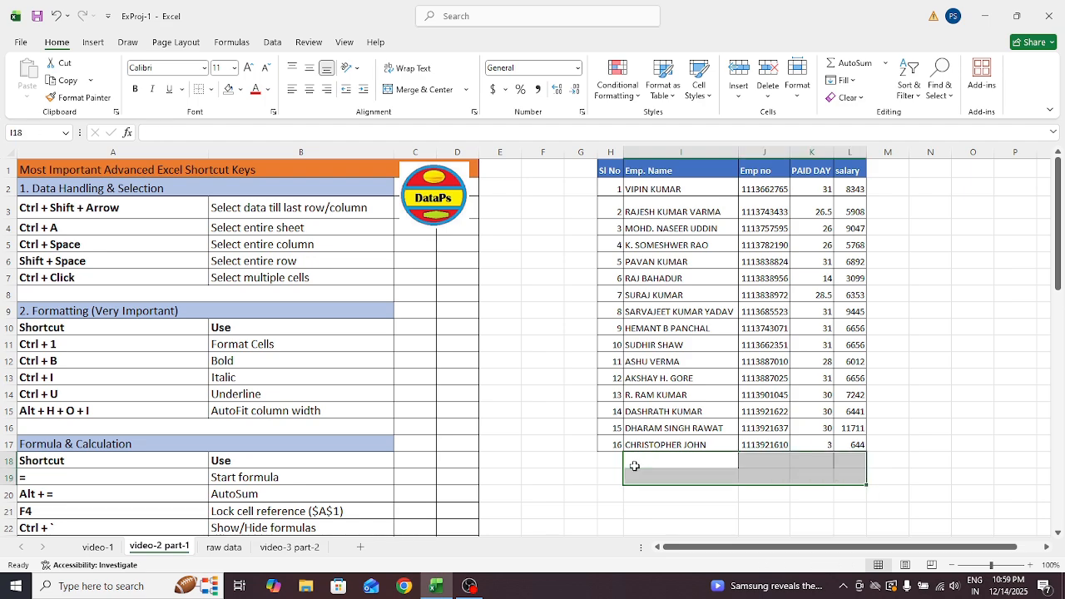
Select the whole employee table starting from the Sl No header
left_click(613, 175)
key("ctrl+shift+Down")
key("ctrl+shift+Right")
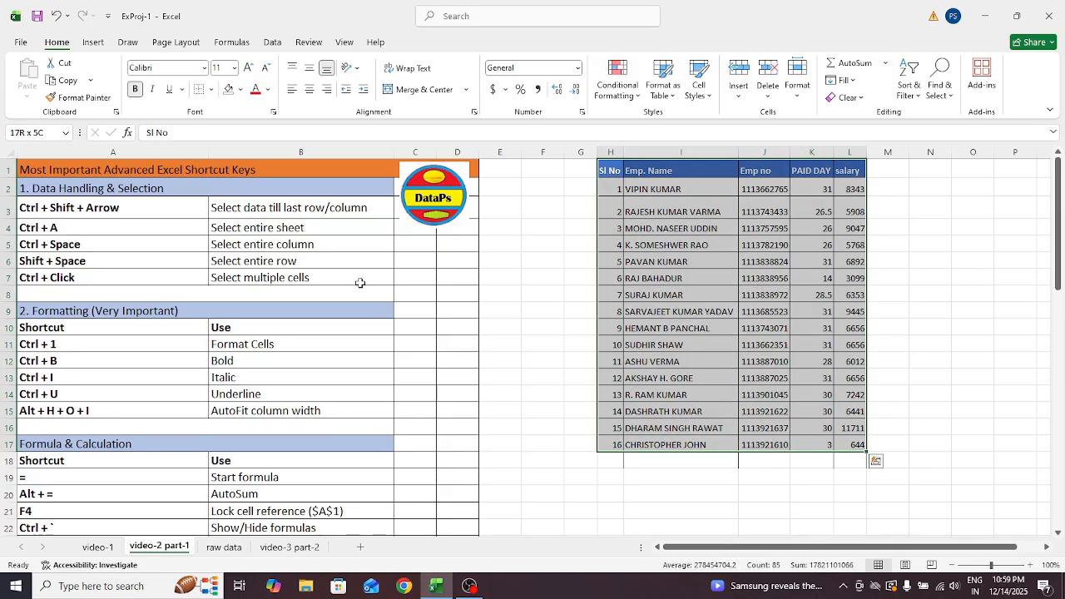
Turn the entire video-2 part-1 sheet into banded Table4 with Column1–Column13 headers
left_click_drag(1059, 217, 1059, 276)
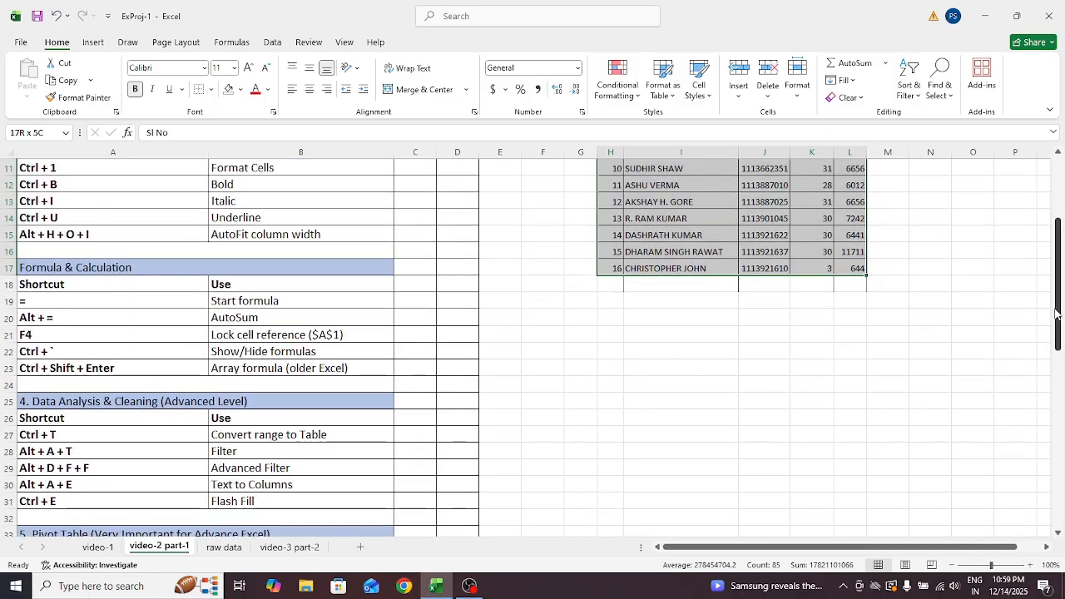
scroll(1055, 314, "up", 4)
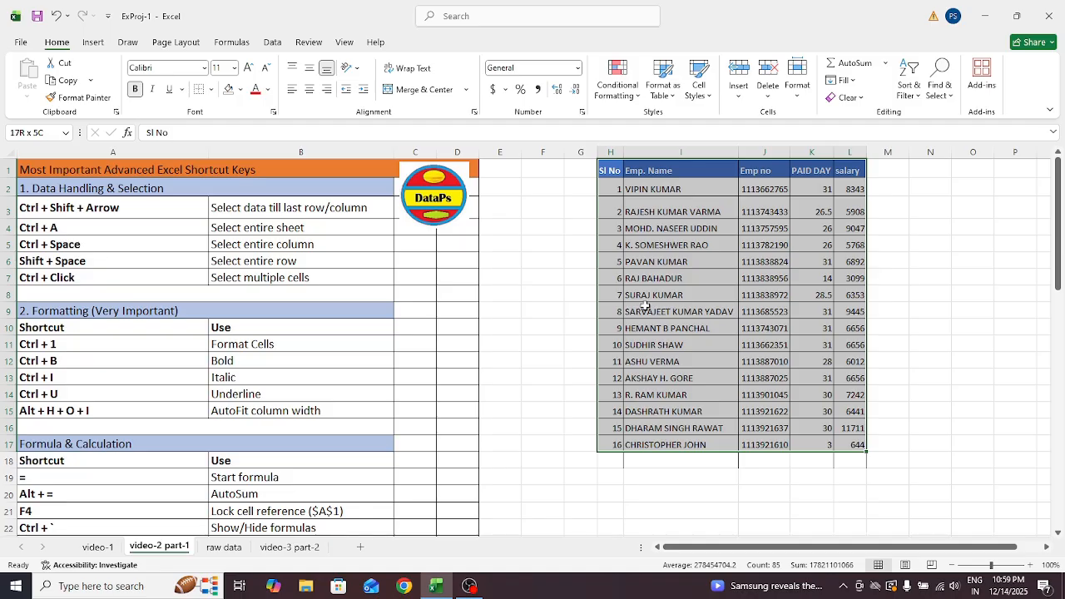
key("ctrl+a")
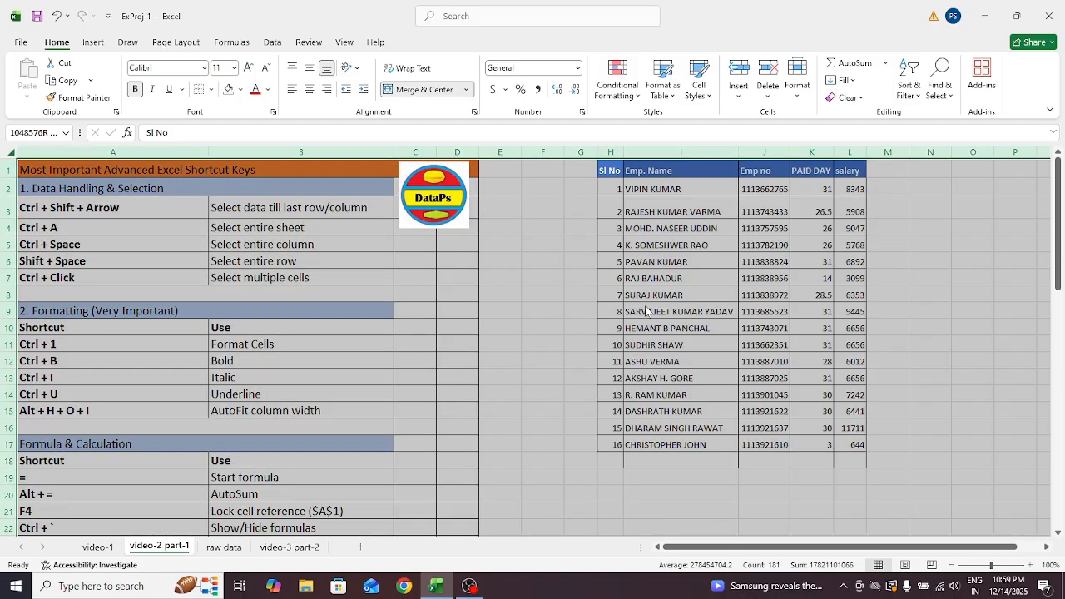
key("ctrl+t")
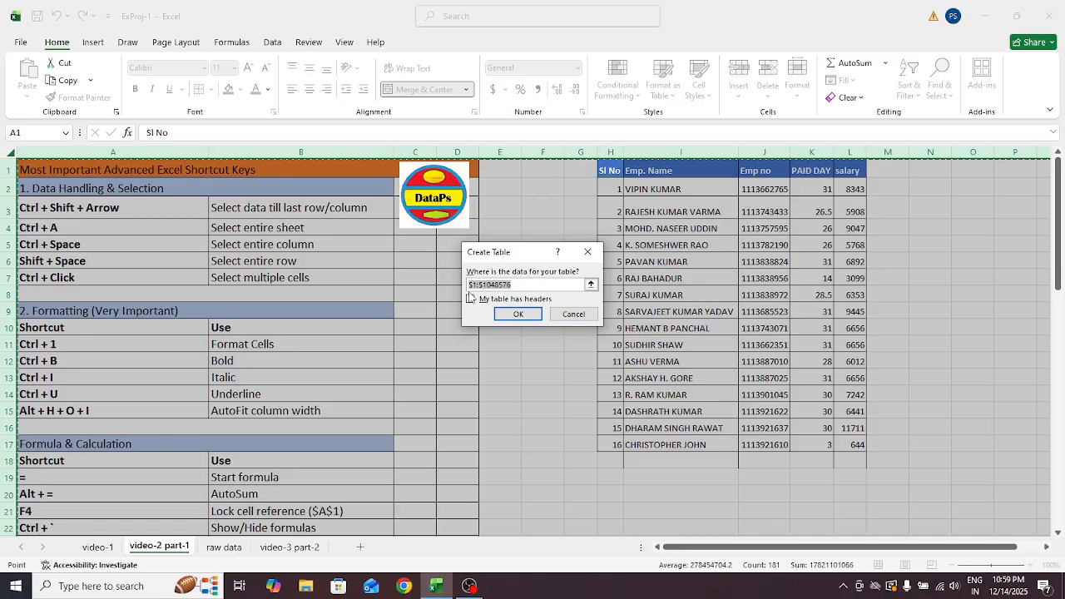
left_click(518, 316)
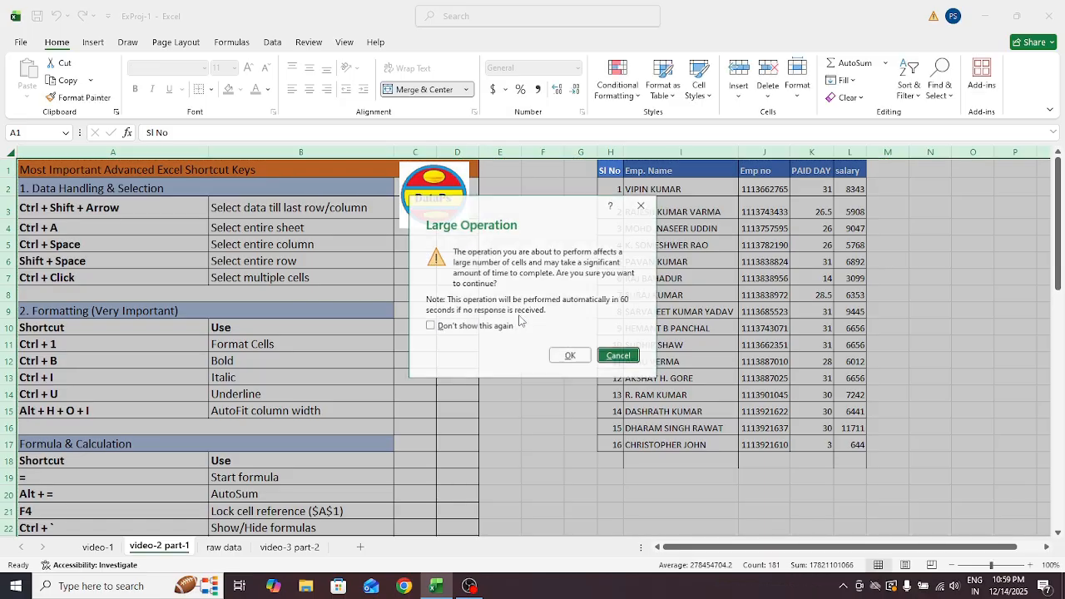
left_click(571, 355)
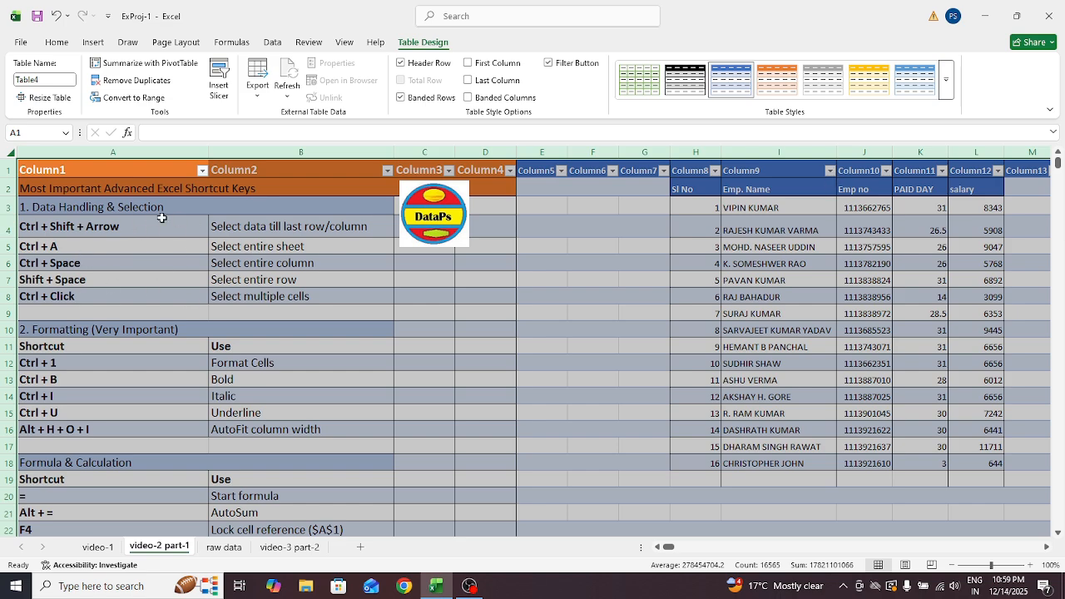
Inspect the name column's filter dropdown, then undo the whole-sheet table conversion
left_click(760, 226)
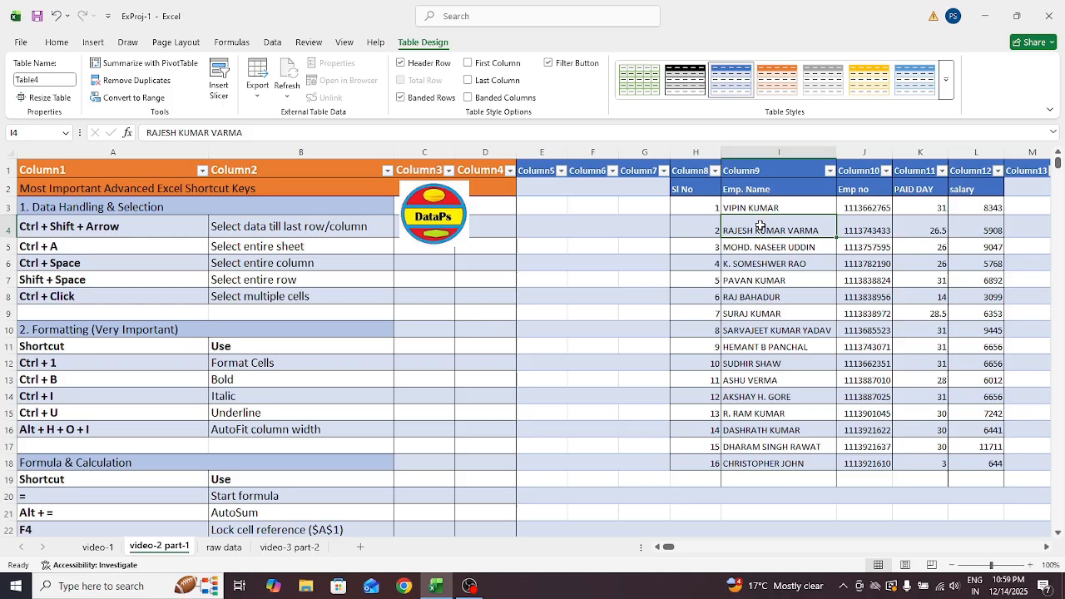
left_click(687, 190)
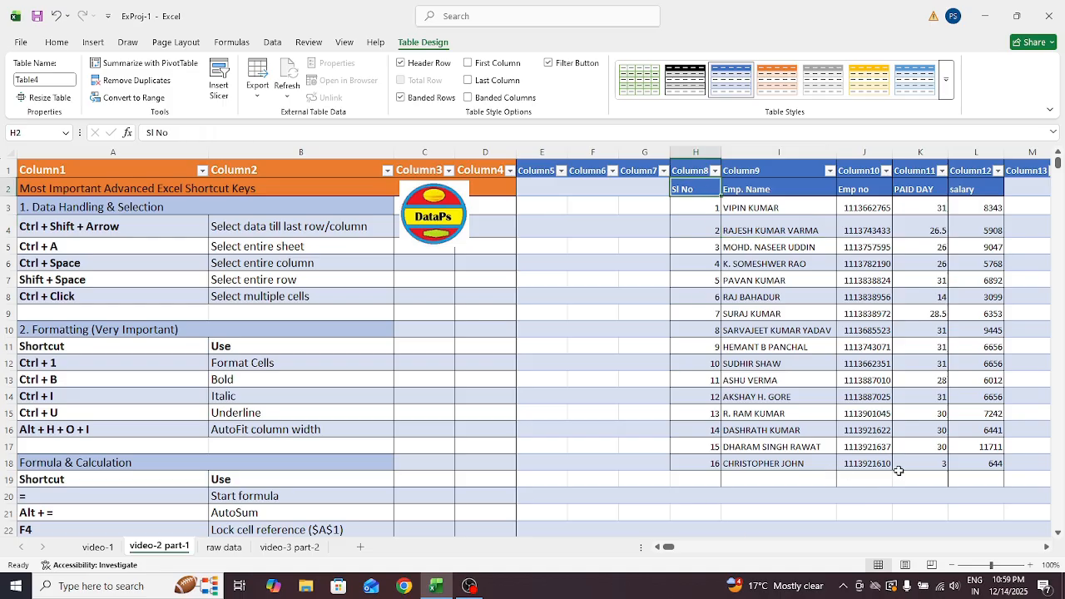
left_click(831, 172)
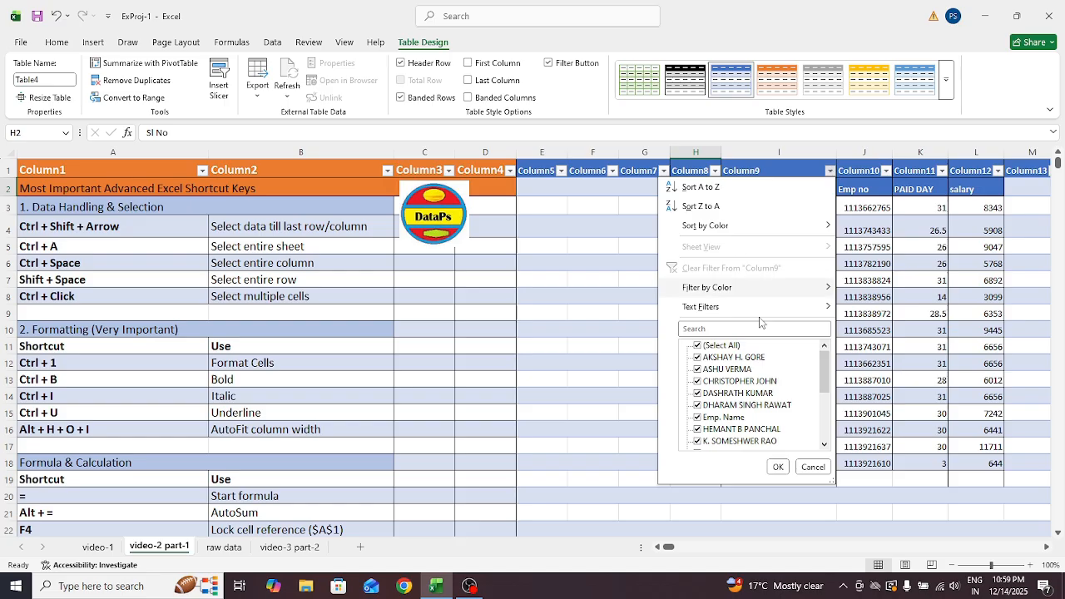
left_click(571, 353)
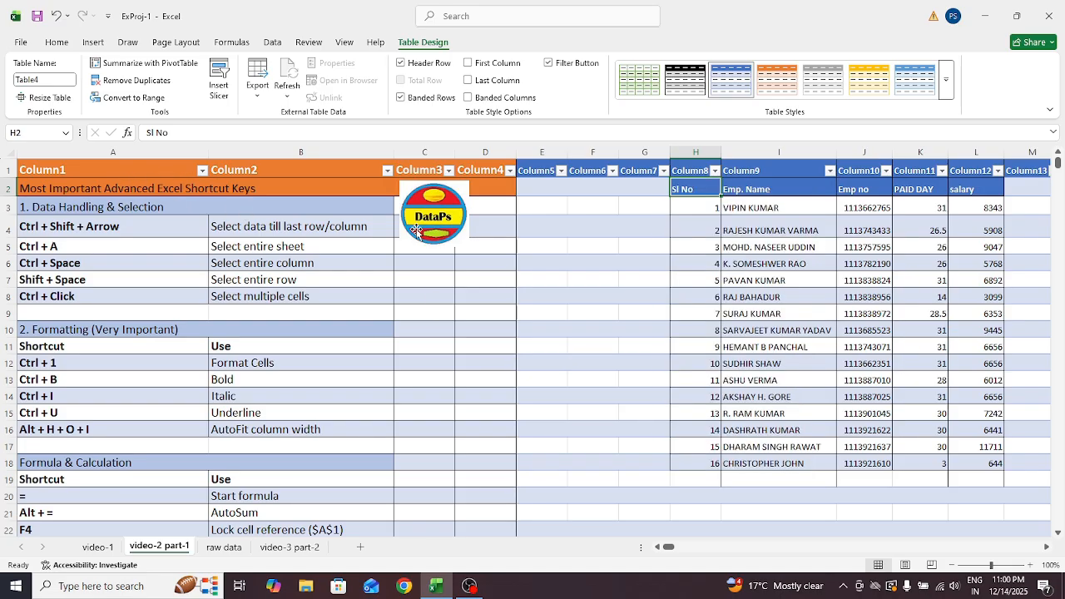
left_click(564, 277)
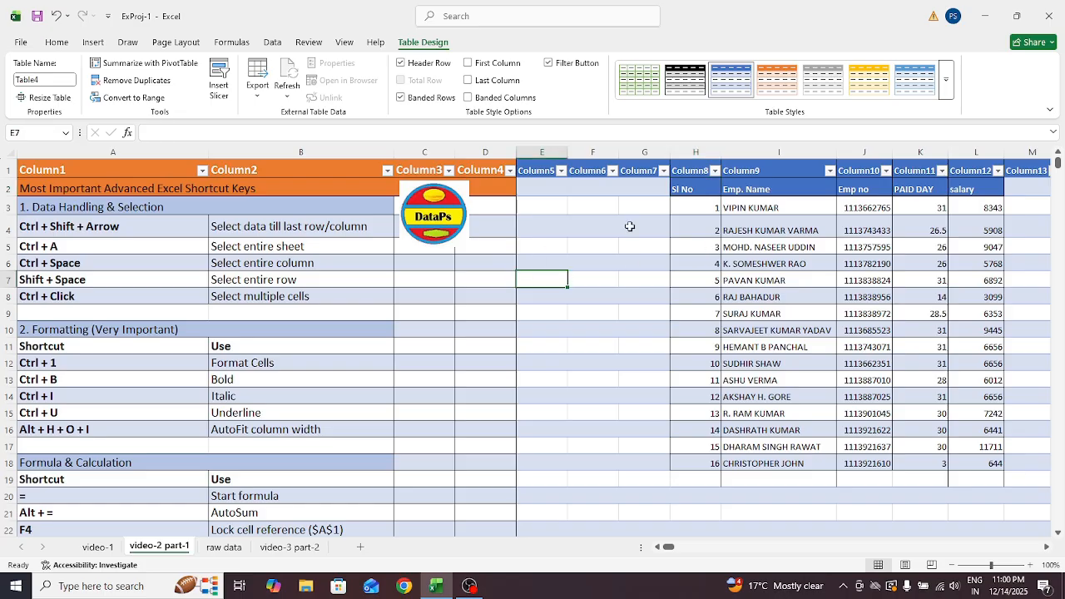
left_click(823, 187)
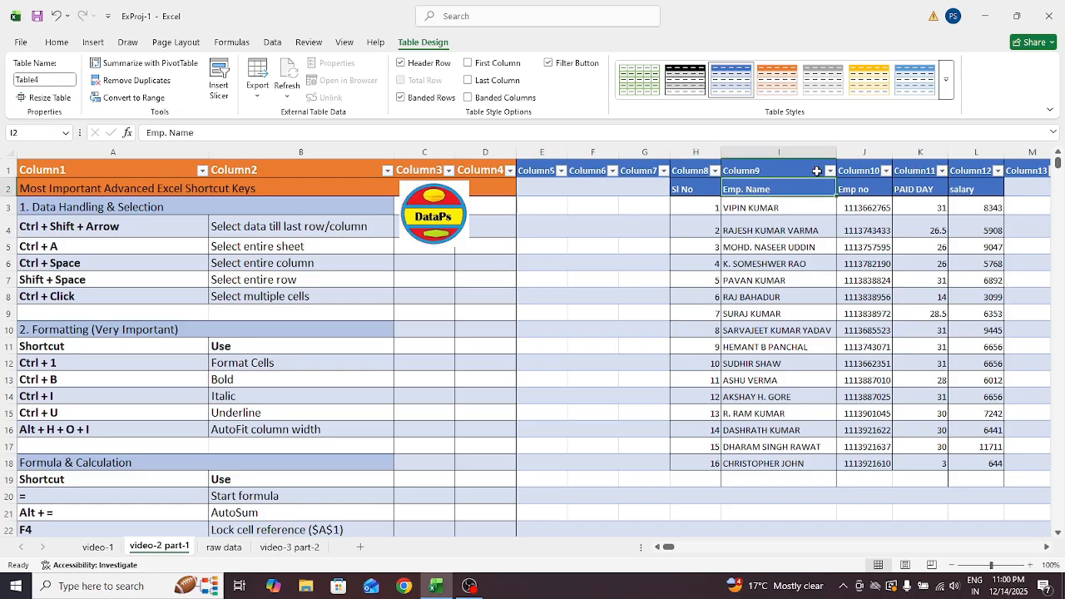
left_click(830, 172)
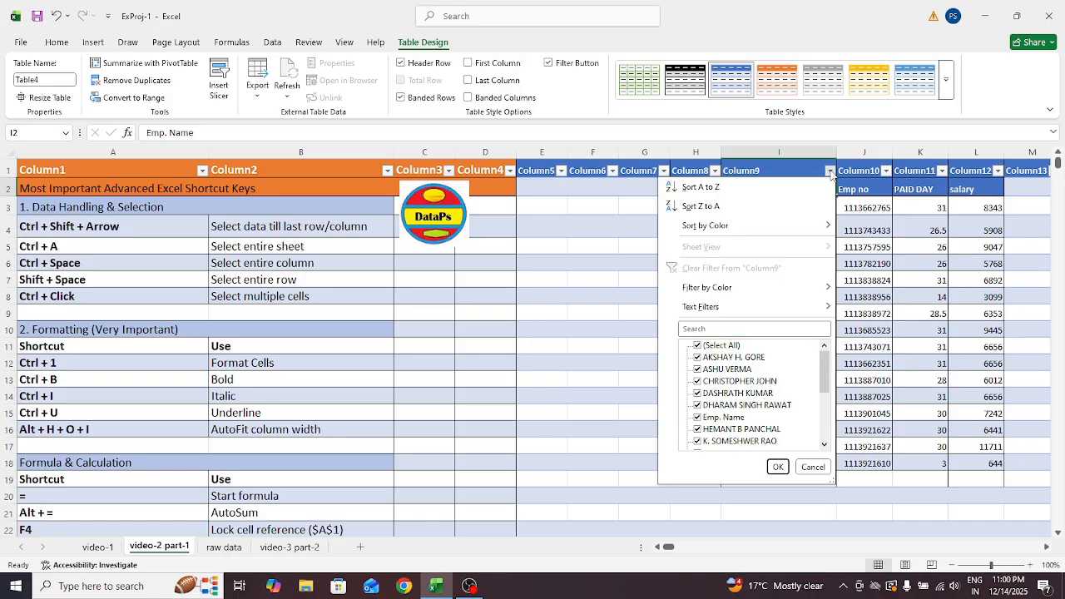
left_click(596, 230)
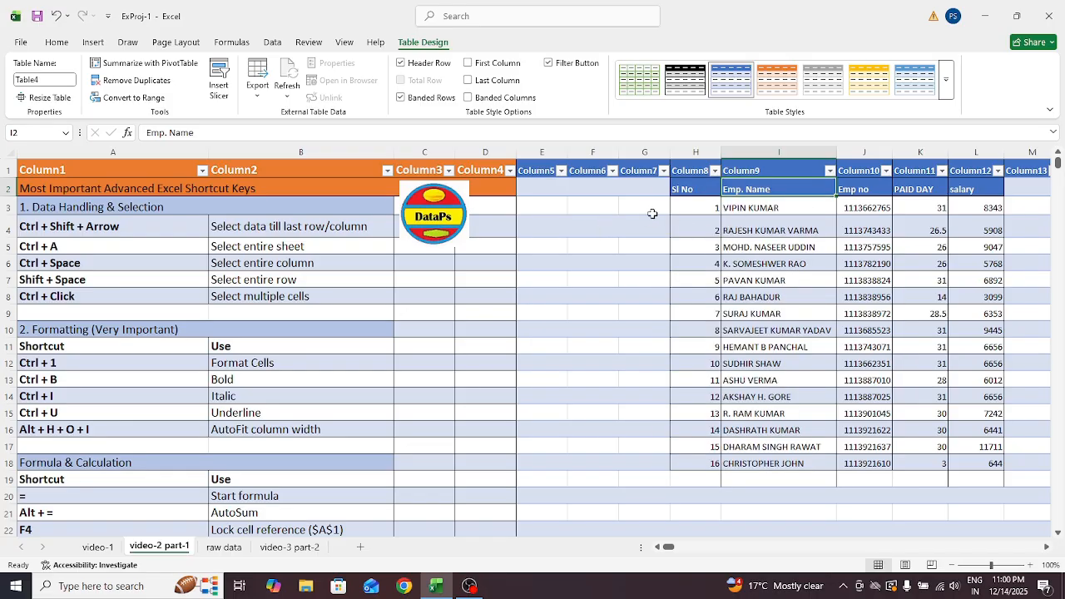
key("ctrl+z")
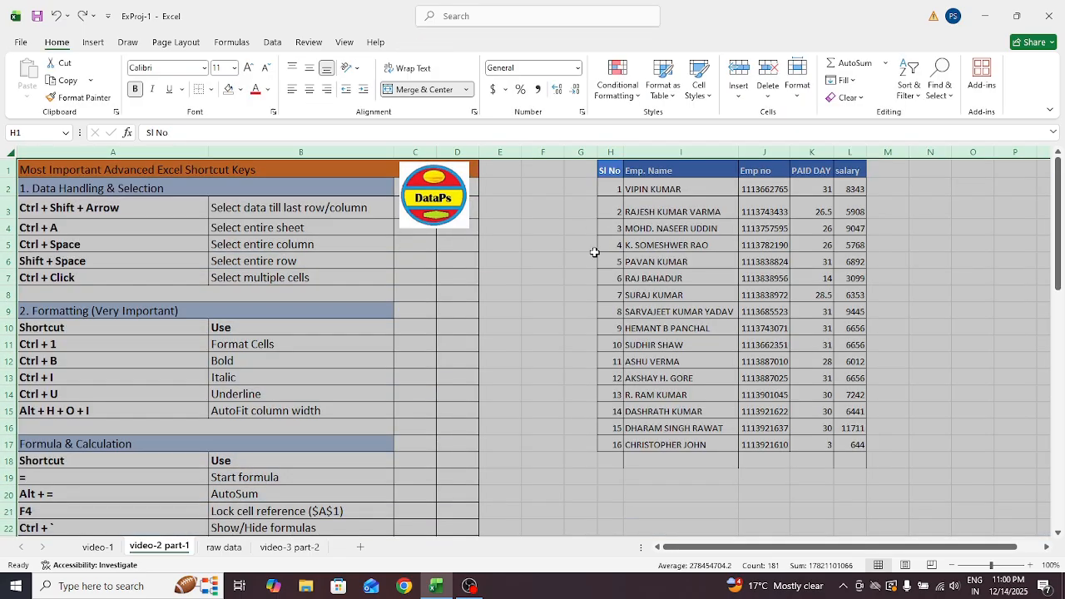
left_click(546, 237)
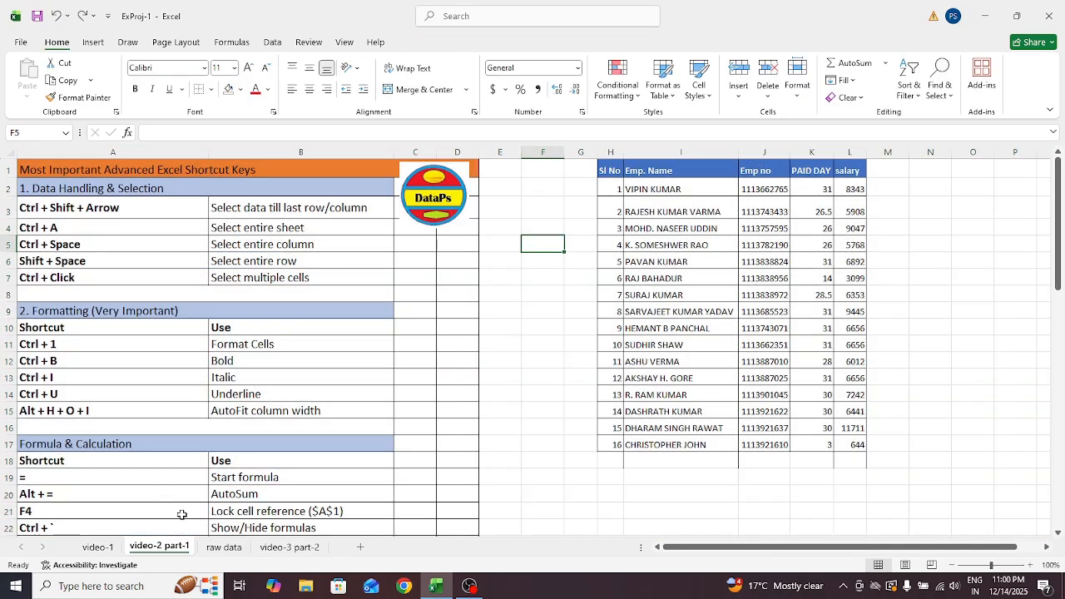
left_click(219, 471)
key("Down")
key("Down")
key("Down")
key("Down")
key("Down")
key("Down")
key("Down")
key("Down")
key("Down")
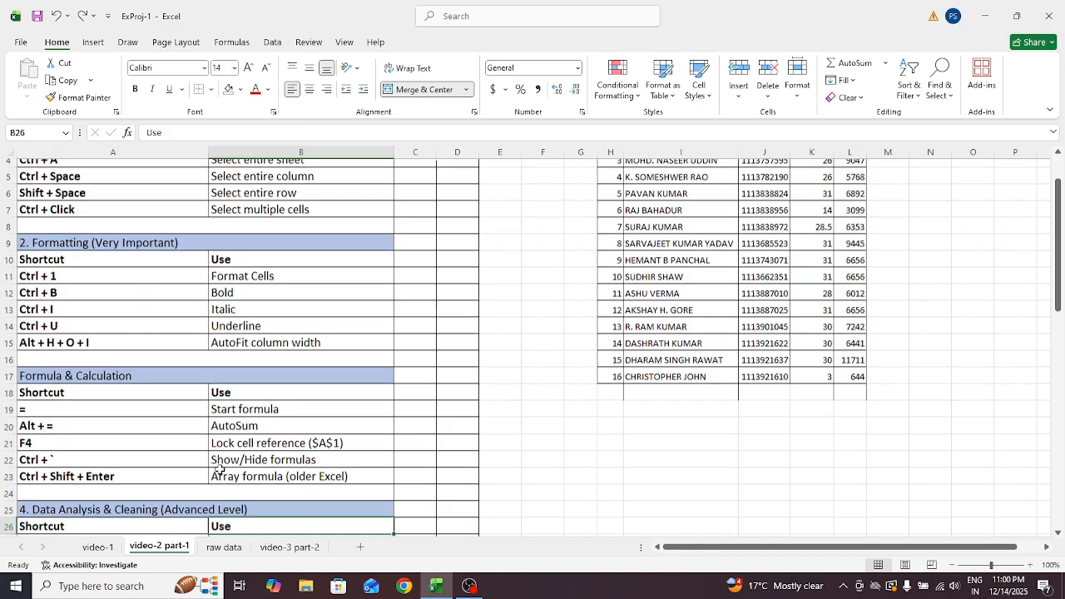
key("Down")
key("Down")
key("Down")
key("Down")
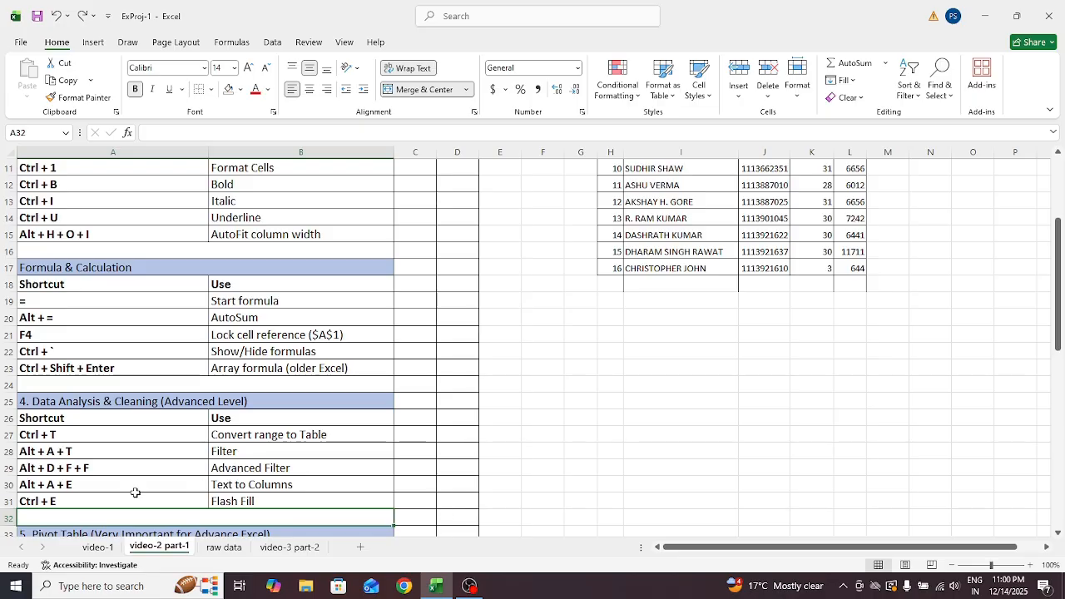
left_click(270, 490)
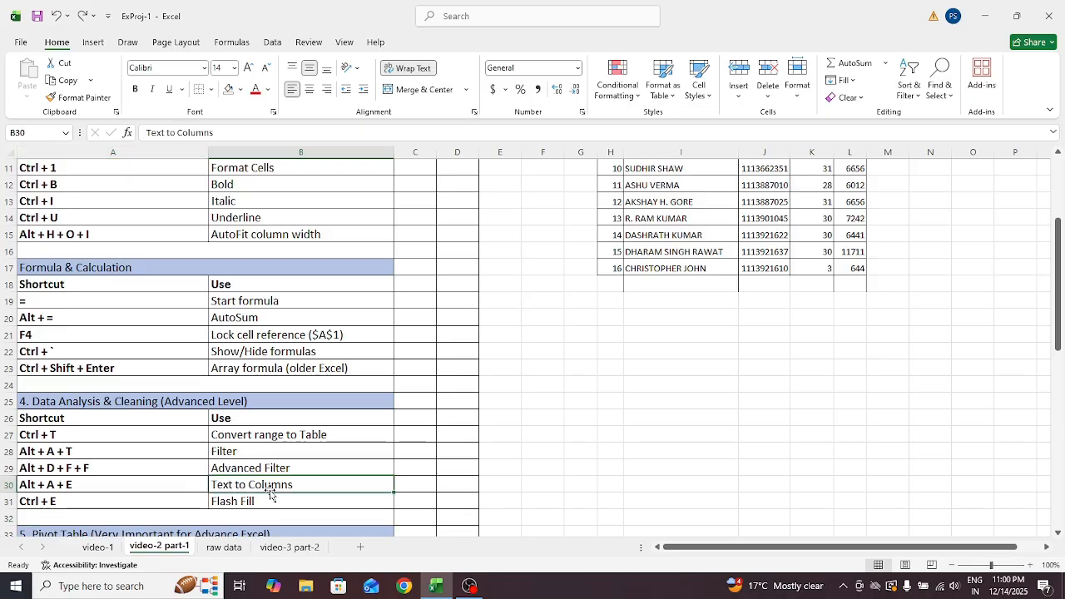
left_click(125, 485)
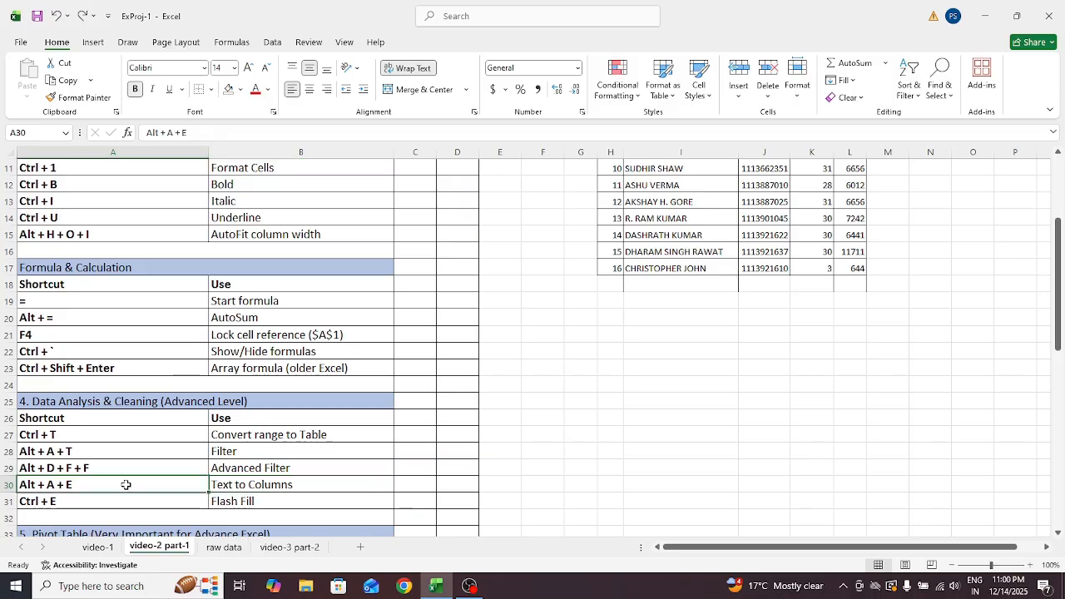
left_click(646, 351)
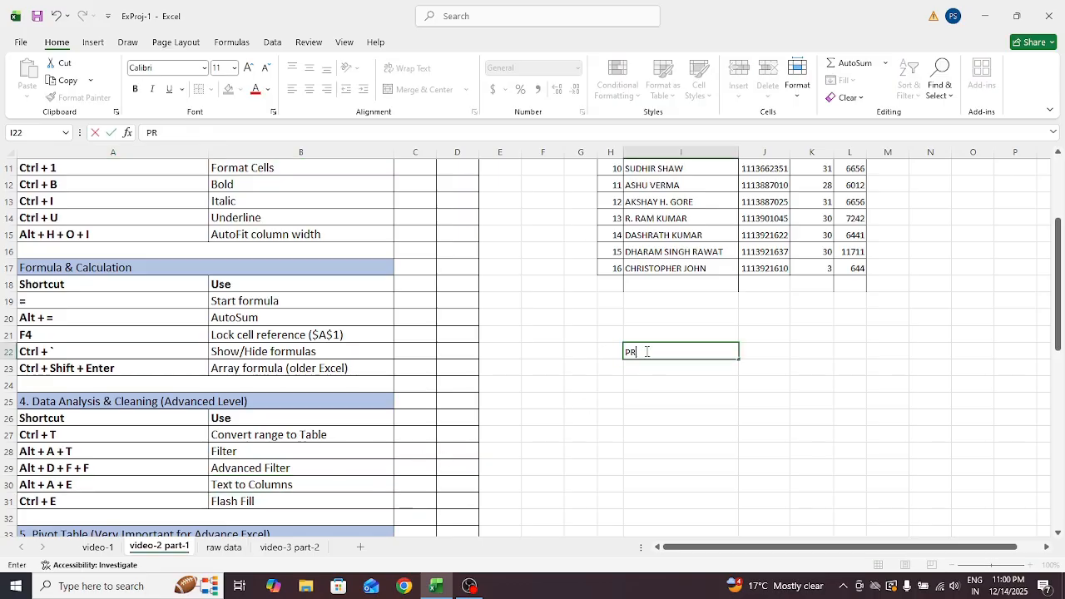
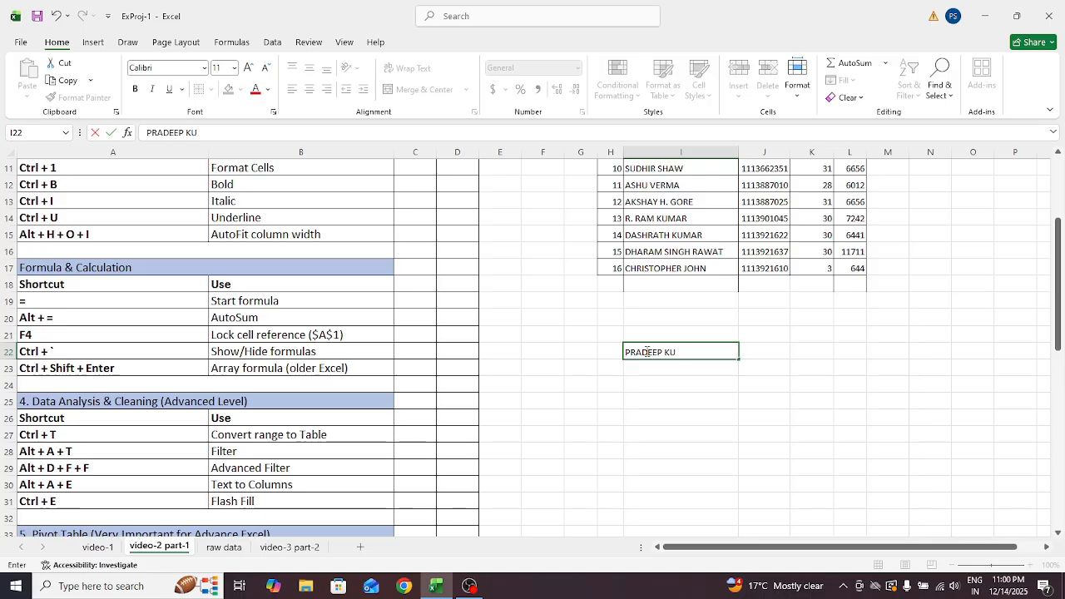
Enter a three-word sample name in I22 and a two-word name in I23
key("Tab")
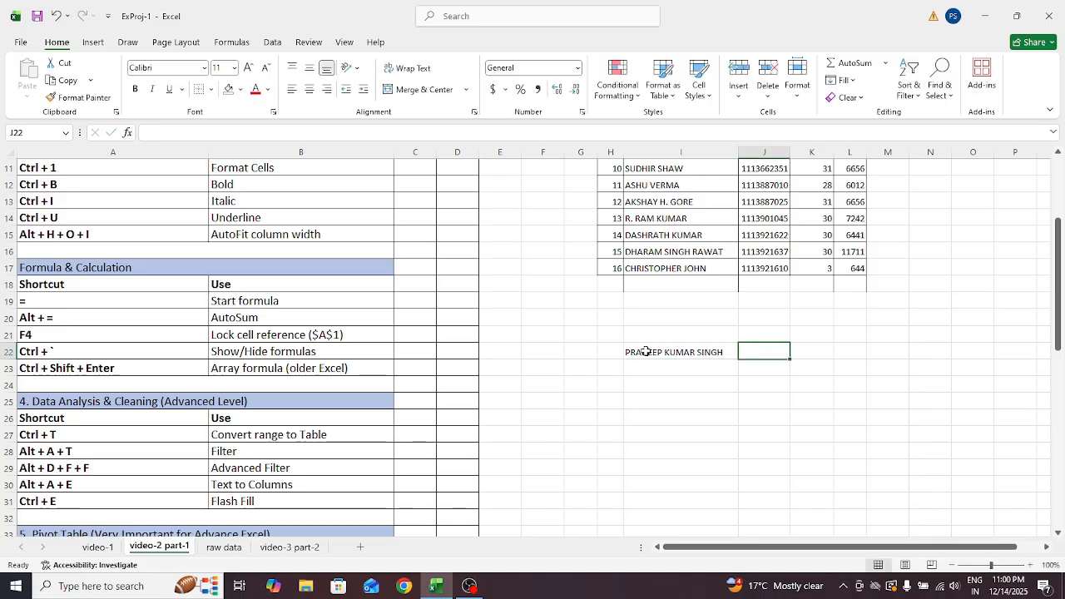
left_click(692, 372)
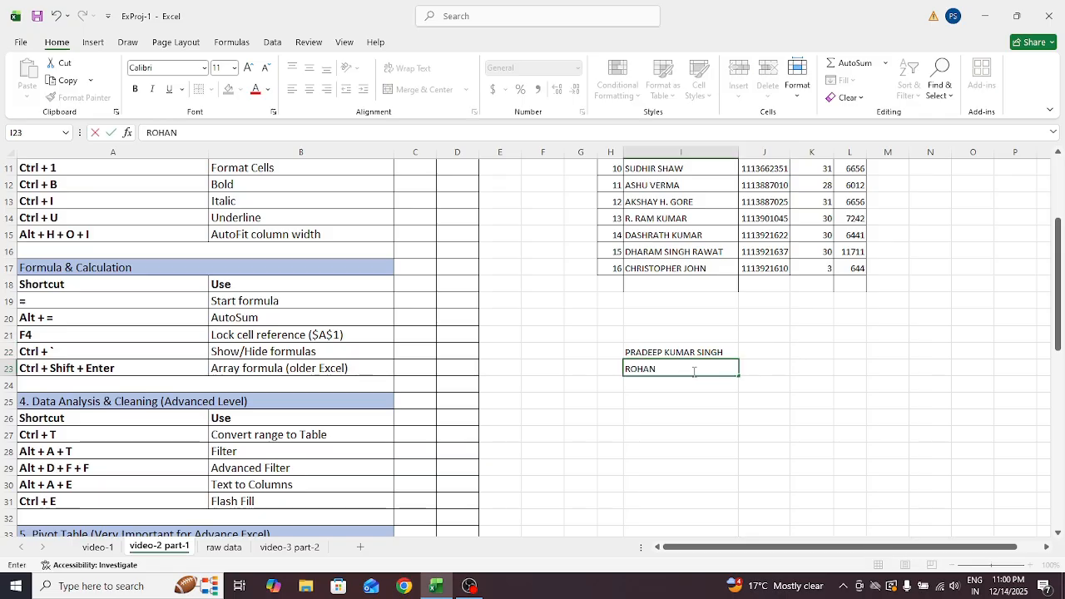
key("Tab")
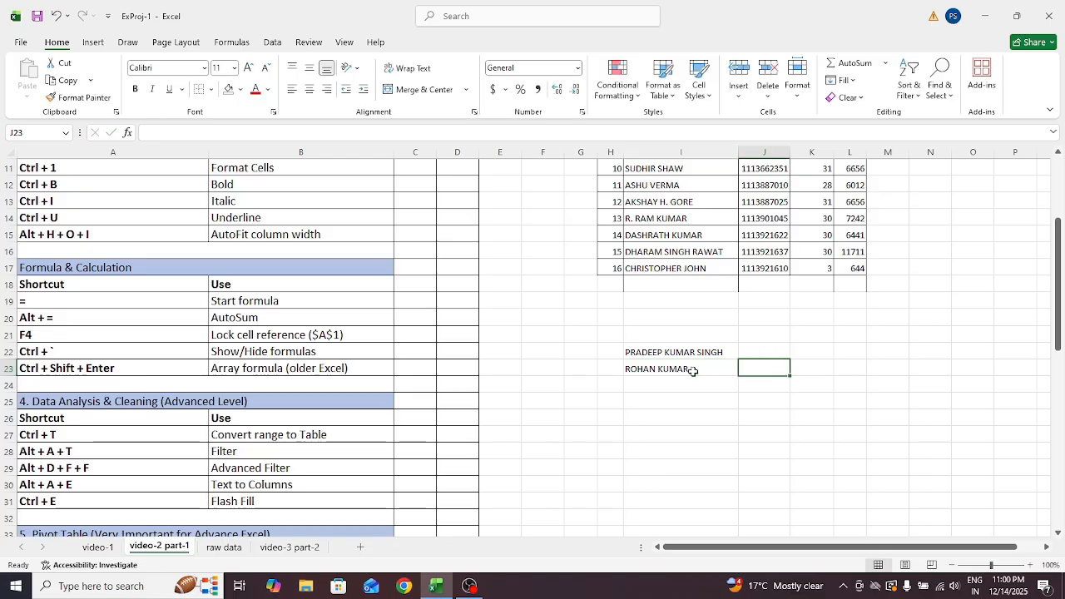
Enter a single-word name in I24 and select the three names
left_click(773, 354)
left_click(667, 386)
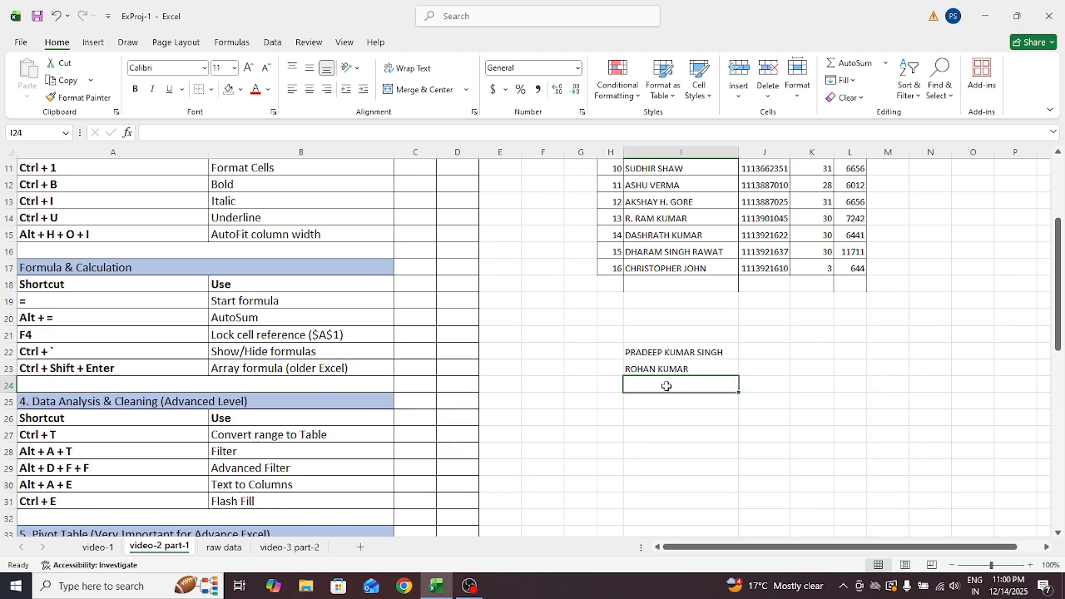
type("ROHI")
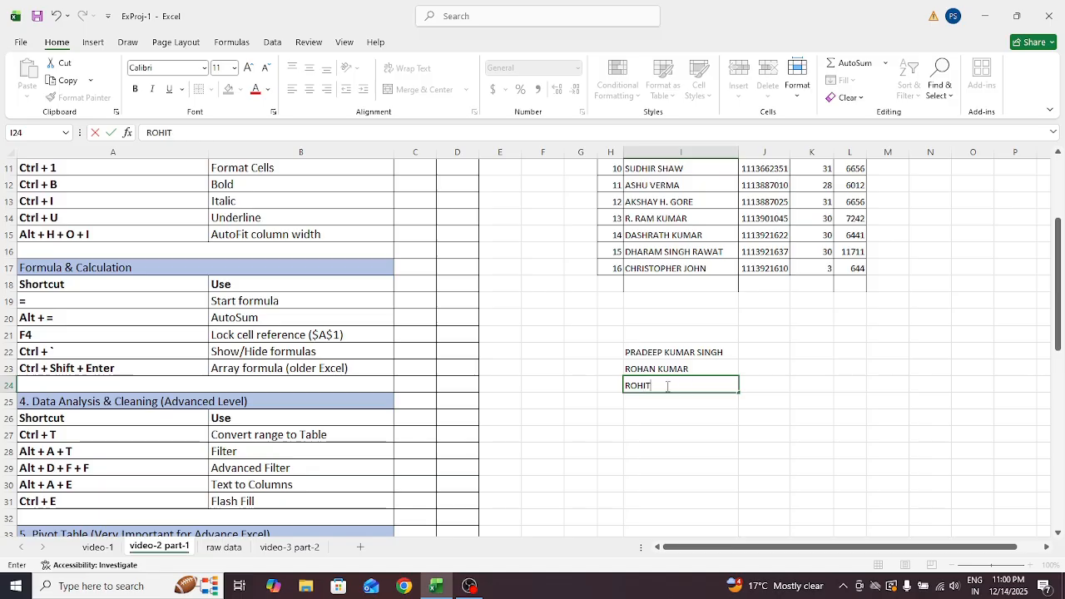
type("T")
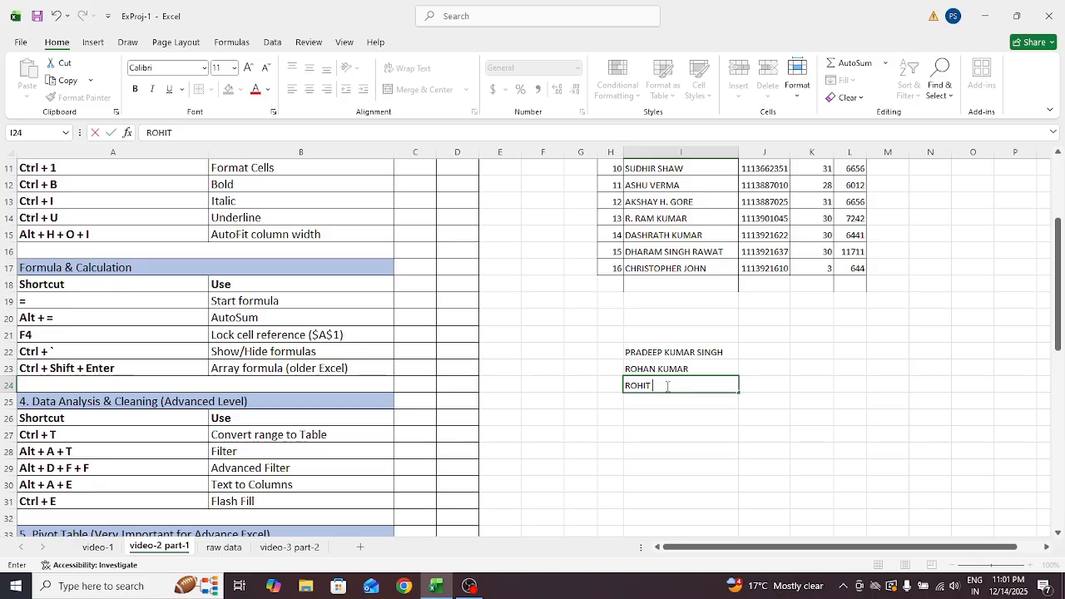
left_click(777, 347)
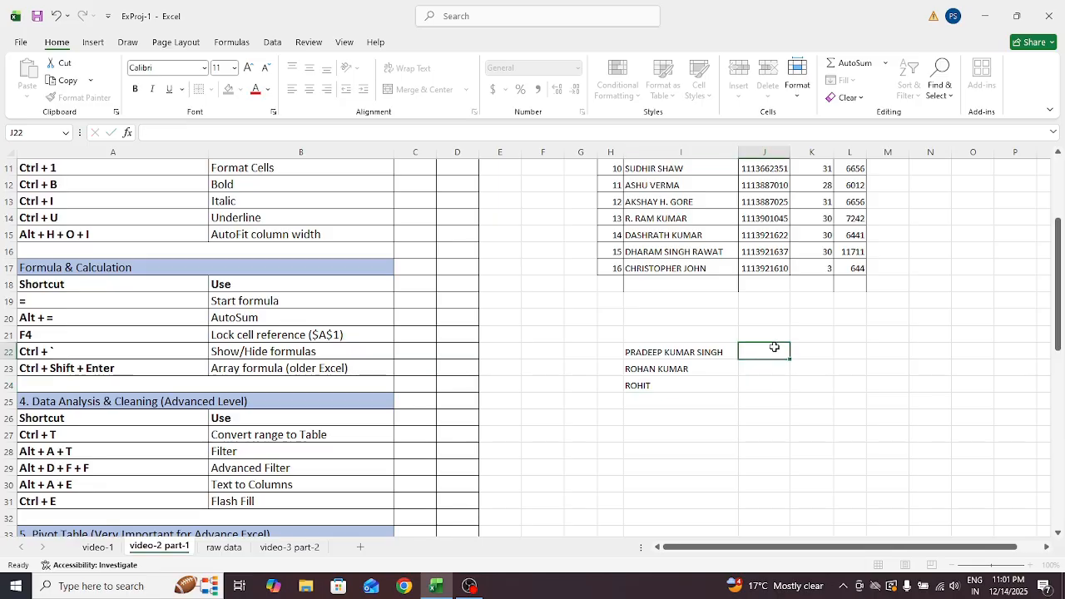
left_click(703, 352)
key("shift+Down")
key("shift+Down")
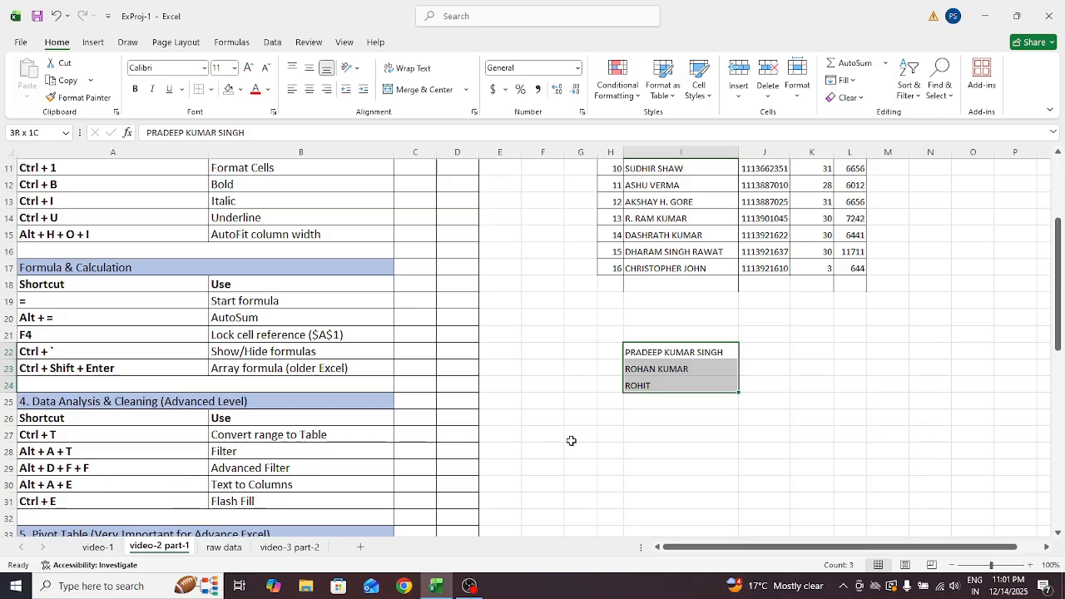
key("ctrl+a")
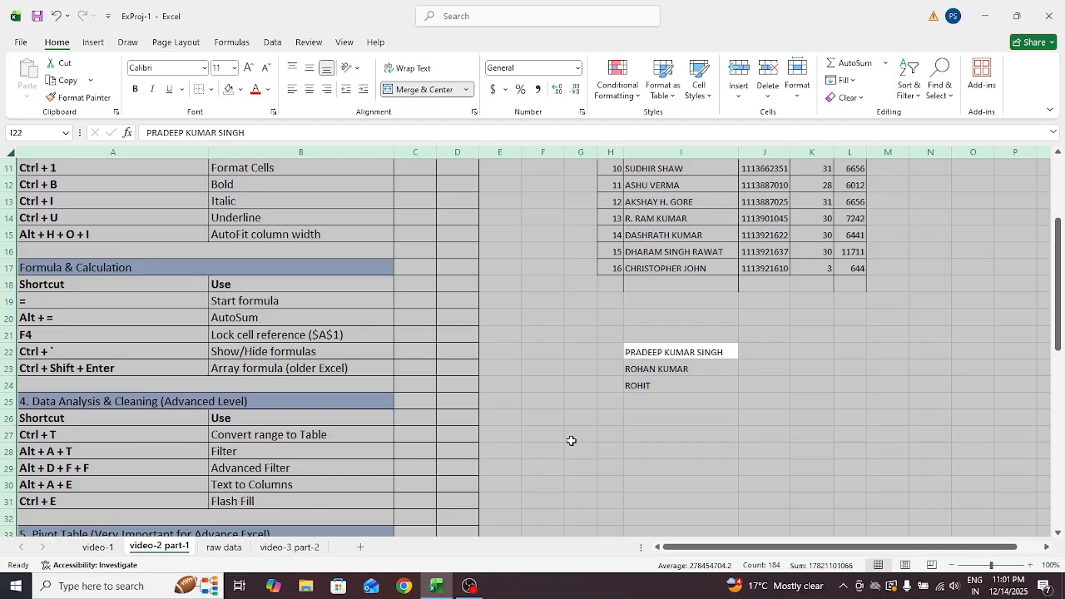
left_click(640, 422)
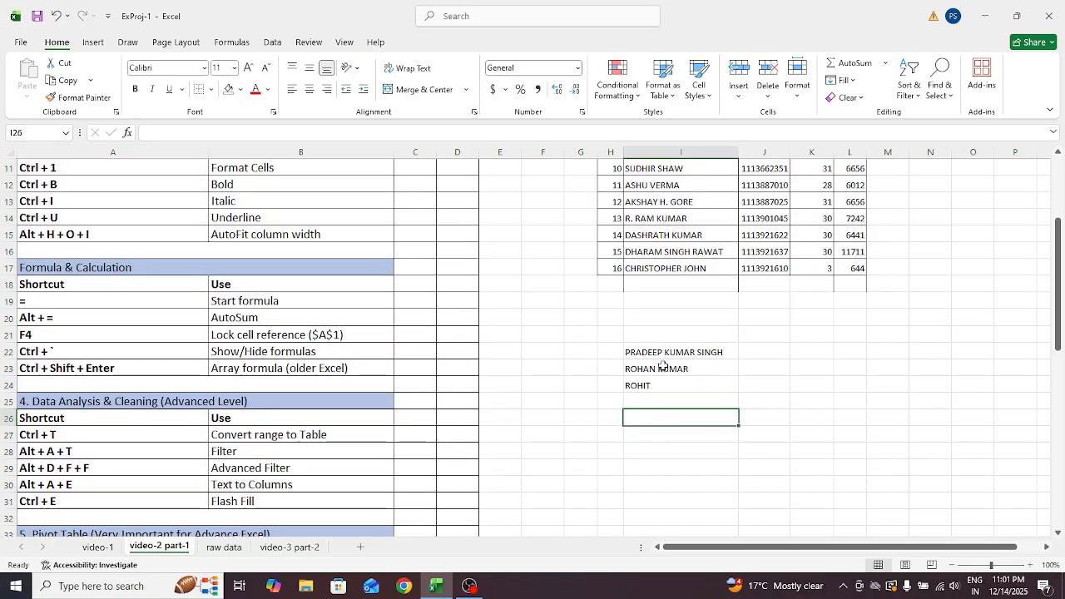
left_click(653, 351)
key("shift+Down")
key("shift+Down")
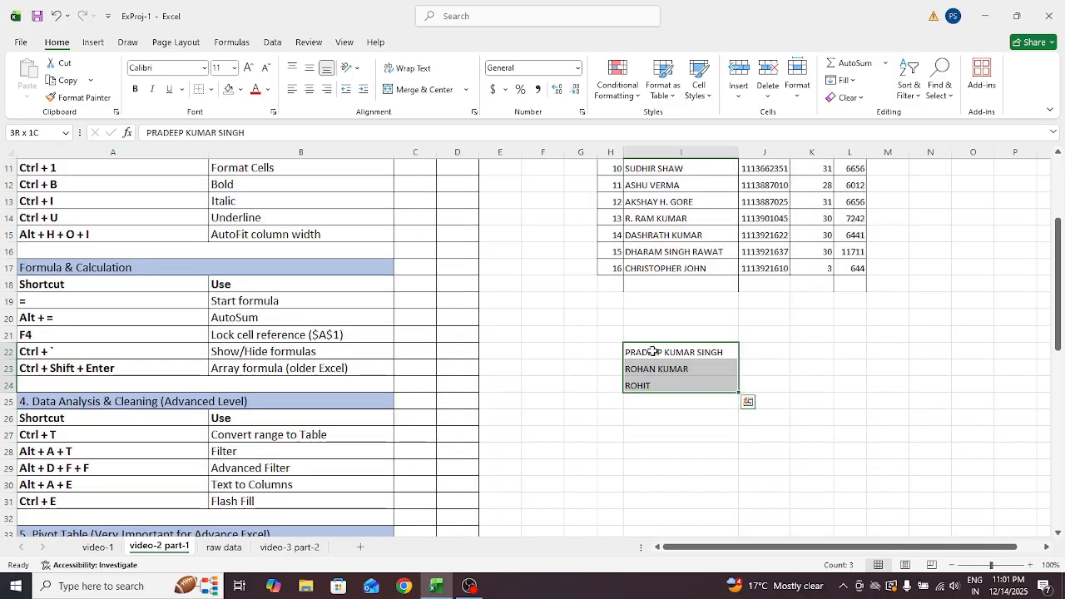
key("ctrl+a")
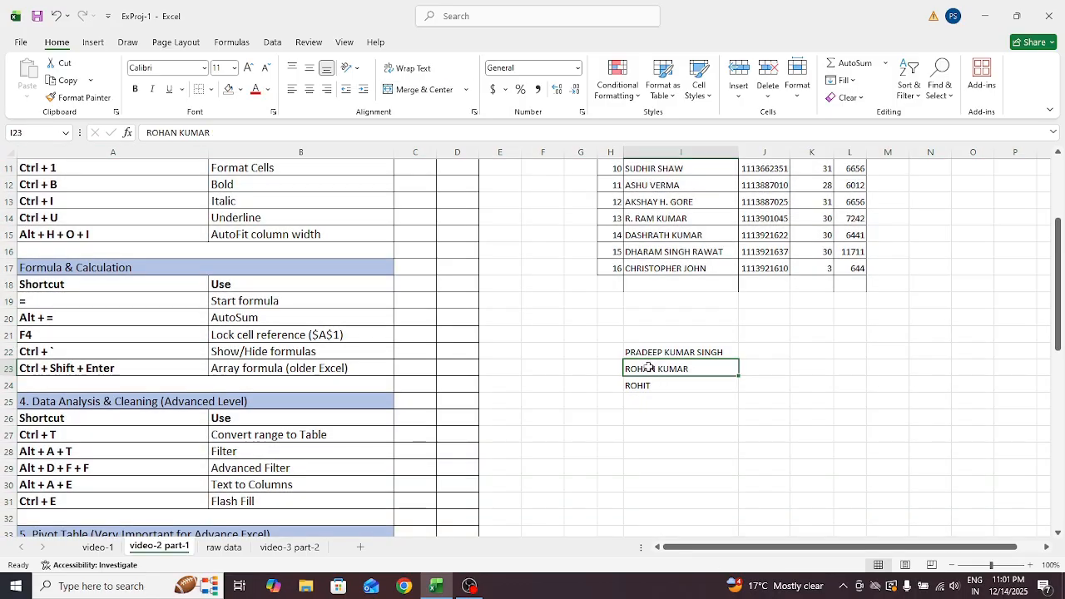
left_click(641, 354)
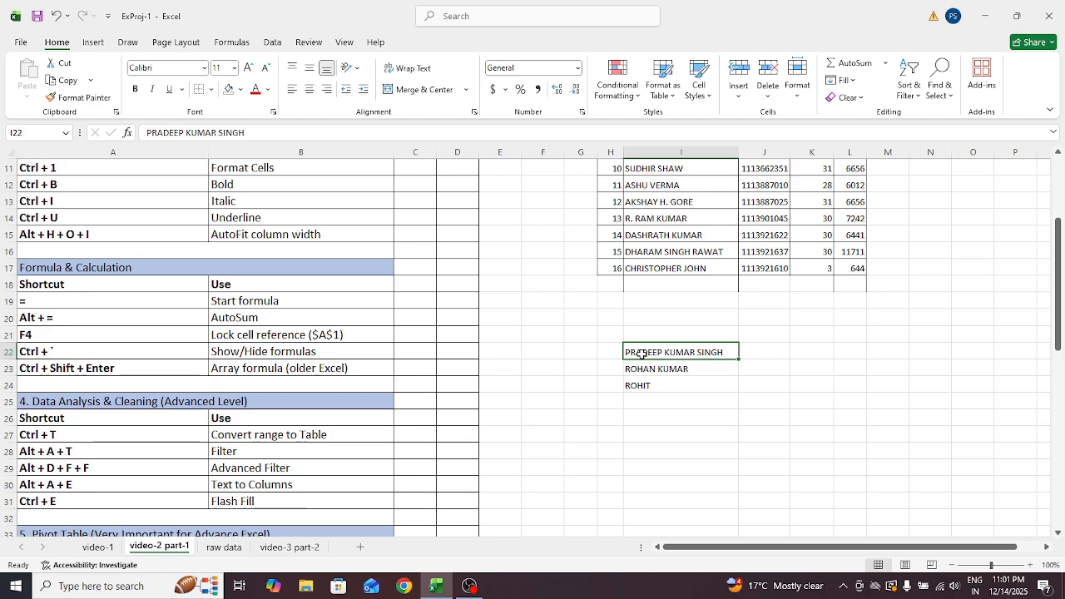
type("AE")
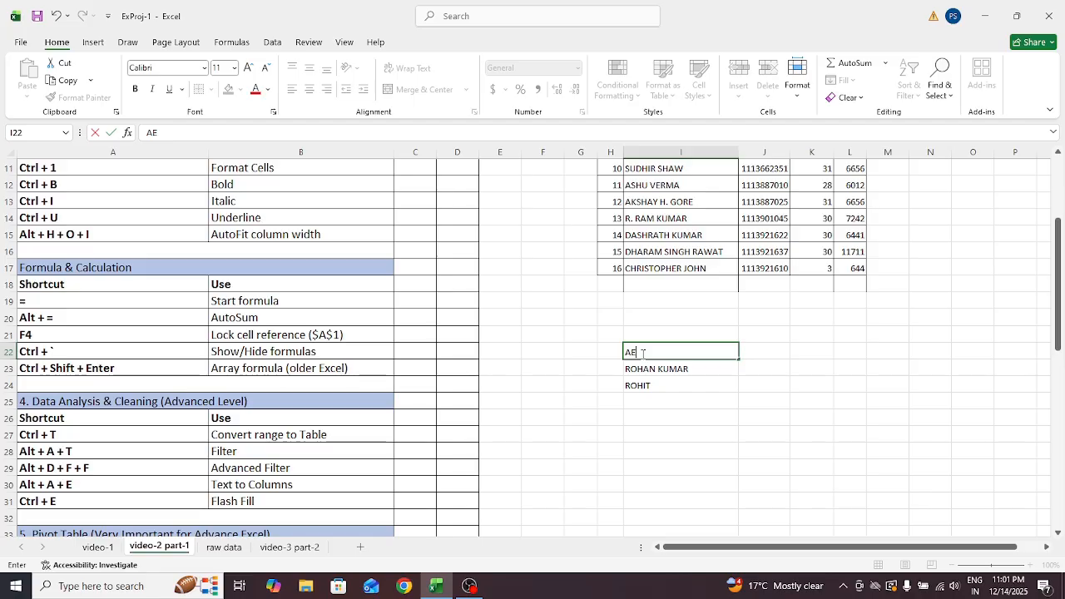
Re-enter the three-word name in I22 with the shorter spelling and select I22:I24
left_click(704, 414)
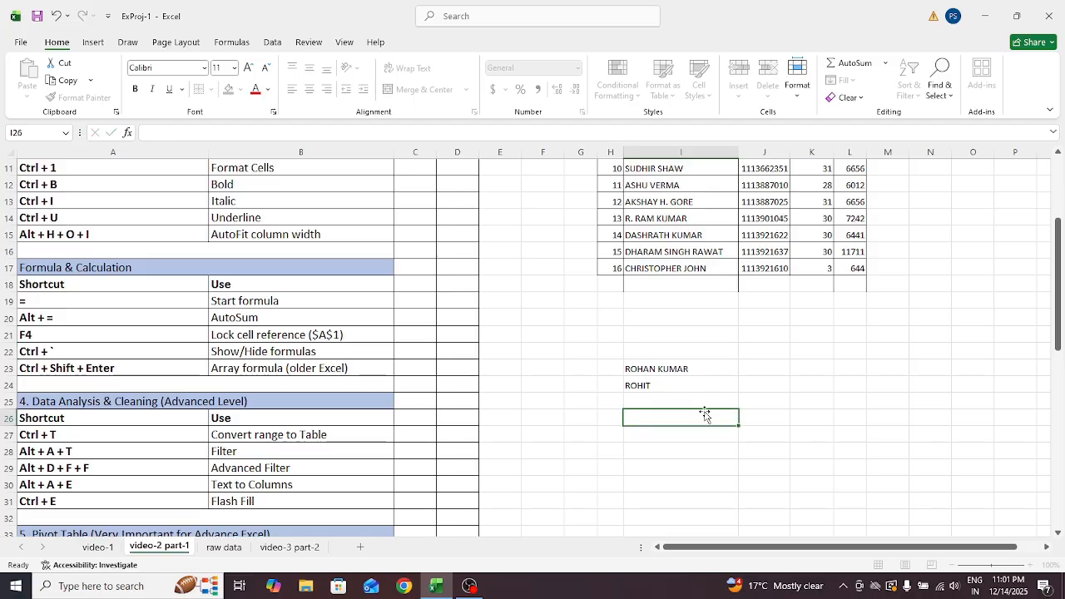
left_click(650, 350)
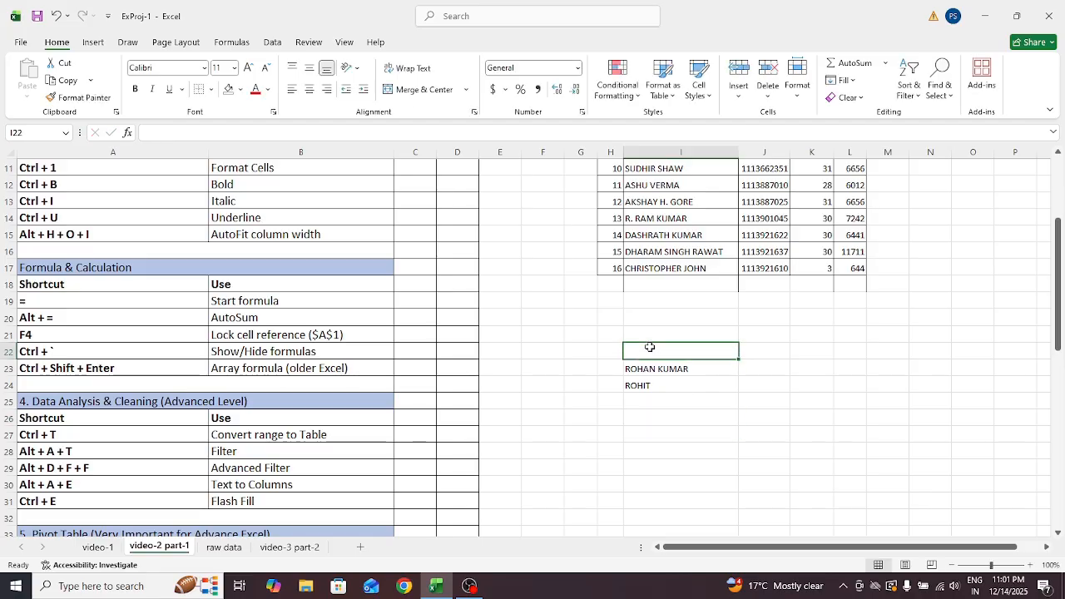
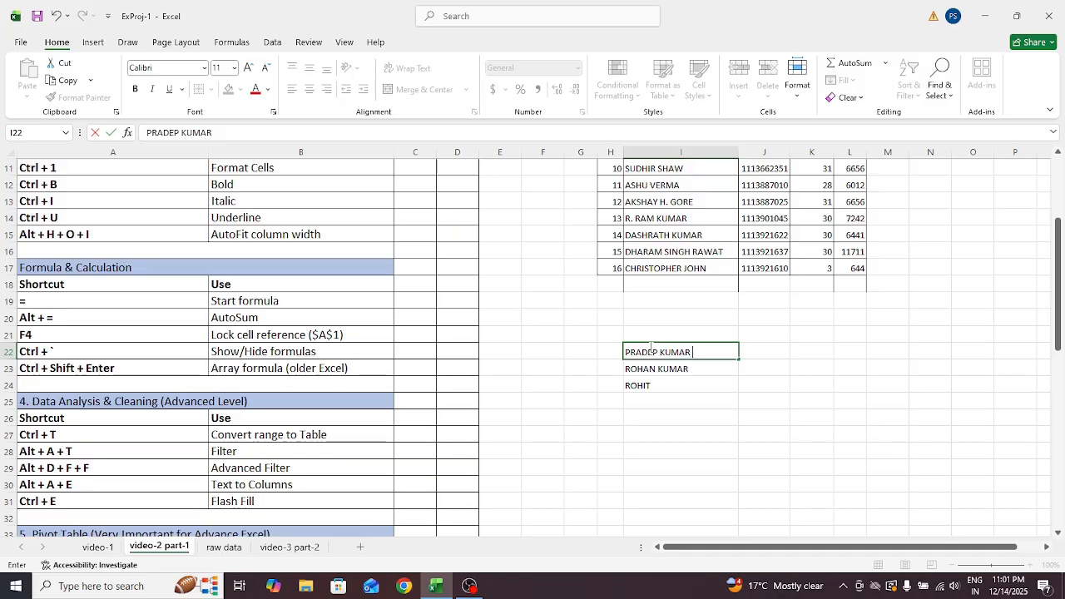
key("Return")
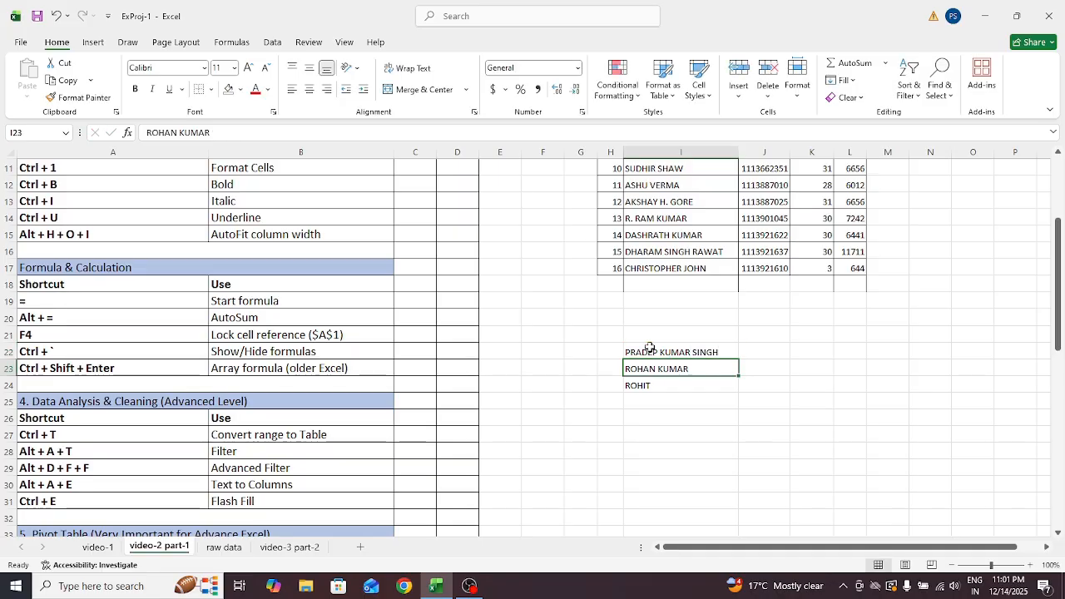
left_click(651, 351)
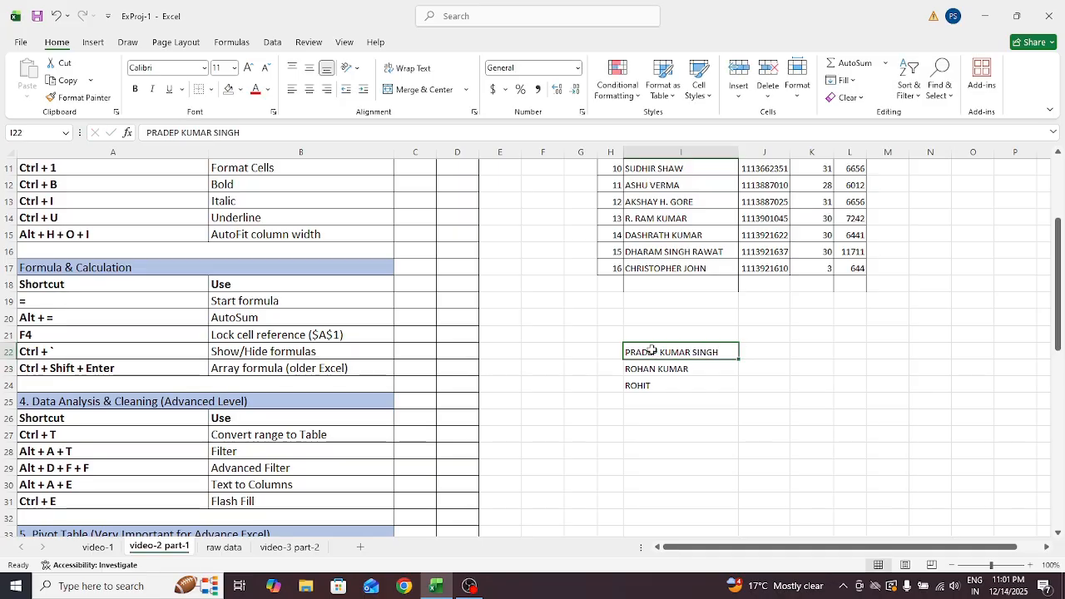
key("shift+Down")
key("shift+Down")
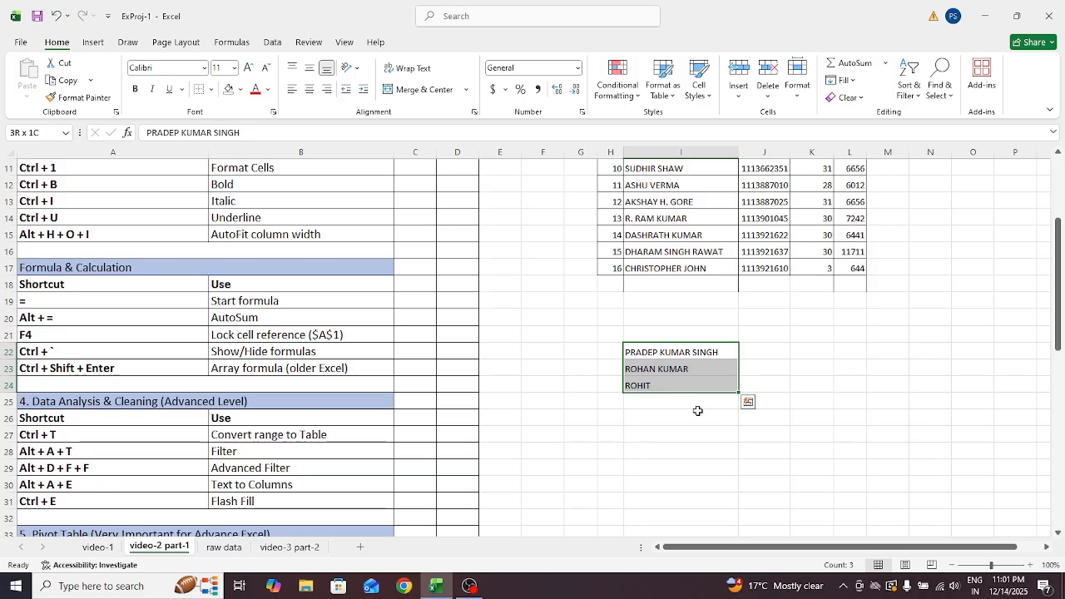
key("alt+a")
Split the I22:I24 names on spaces into columns I, J and K with Text to Columns
key("e")
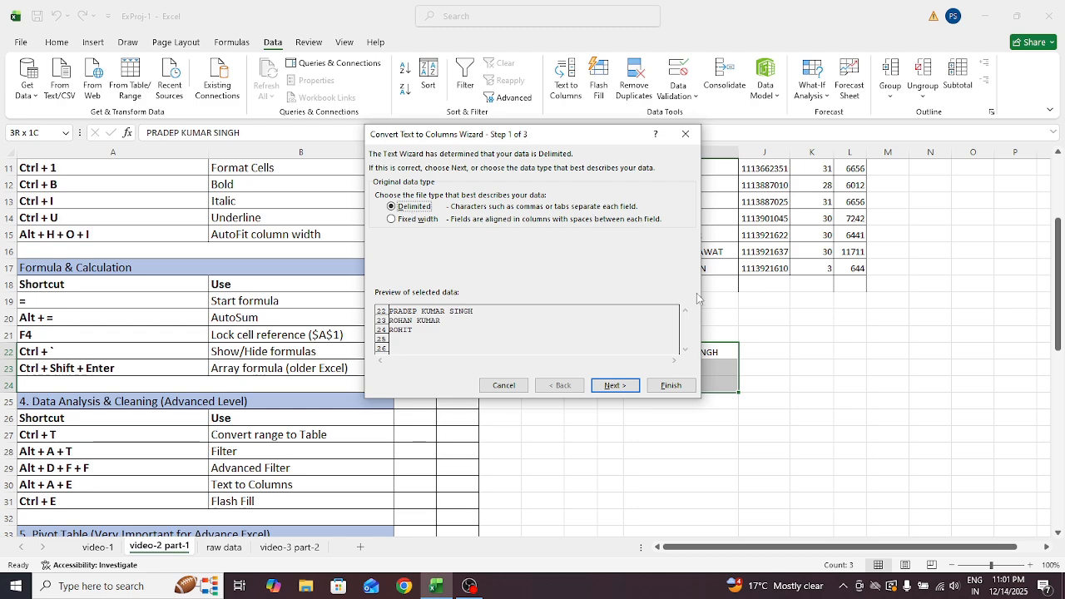
left_click_drag(602, 134, 501, 177)
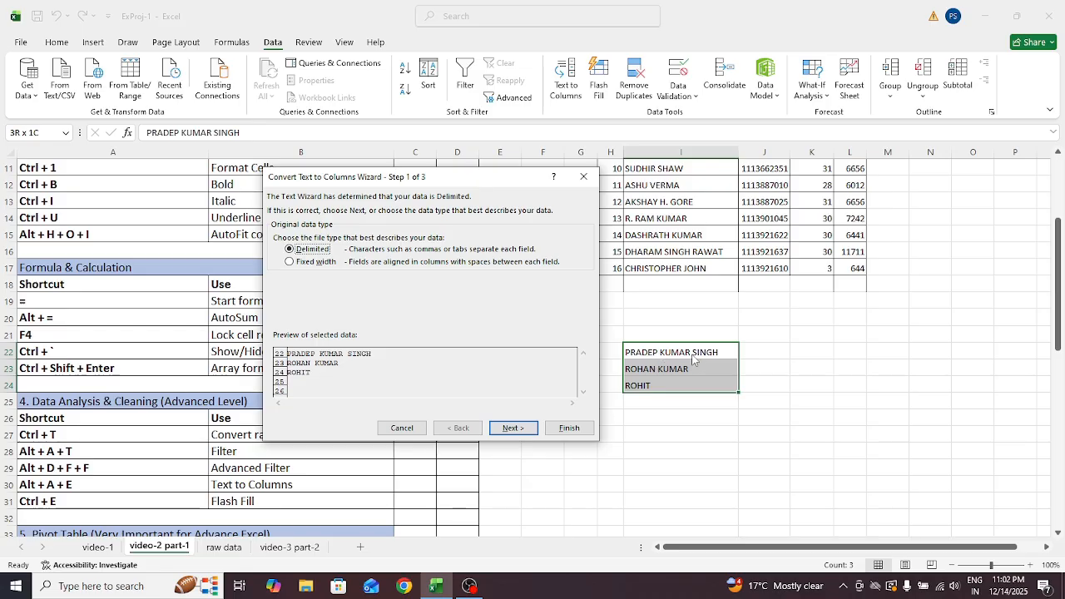
left_click(516, 431)
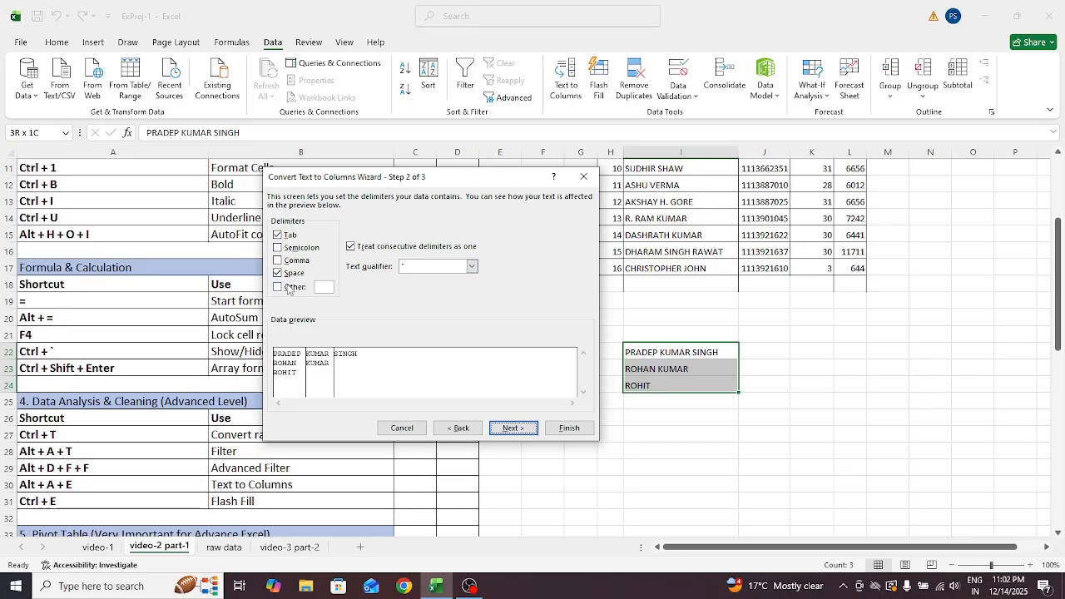
left_click(511, 430)
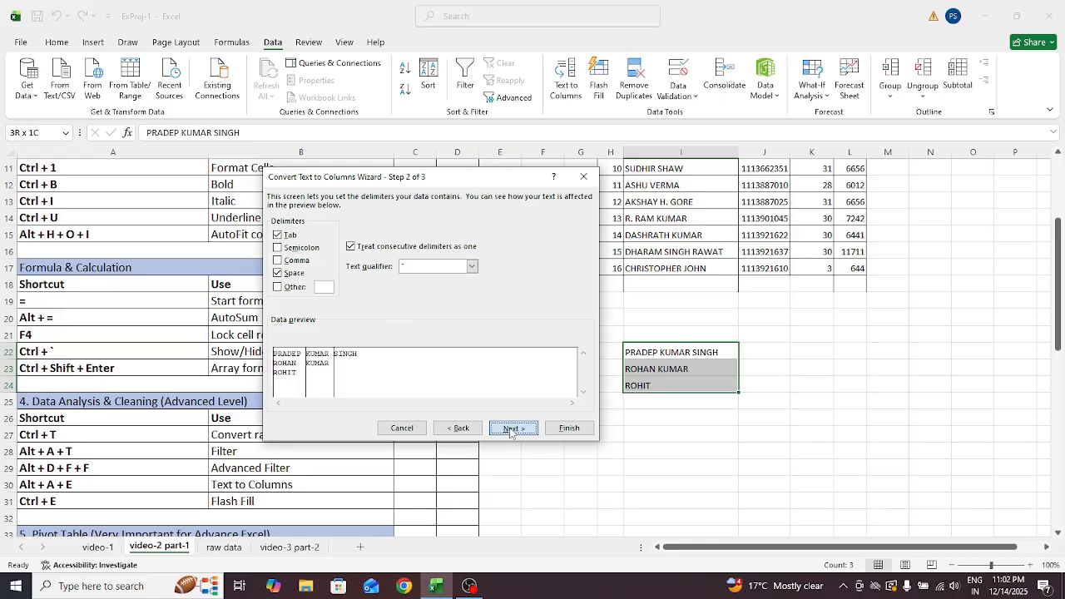
left_click(557, 429)
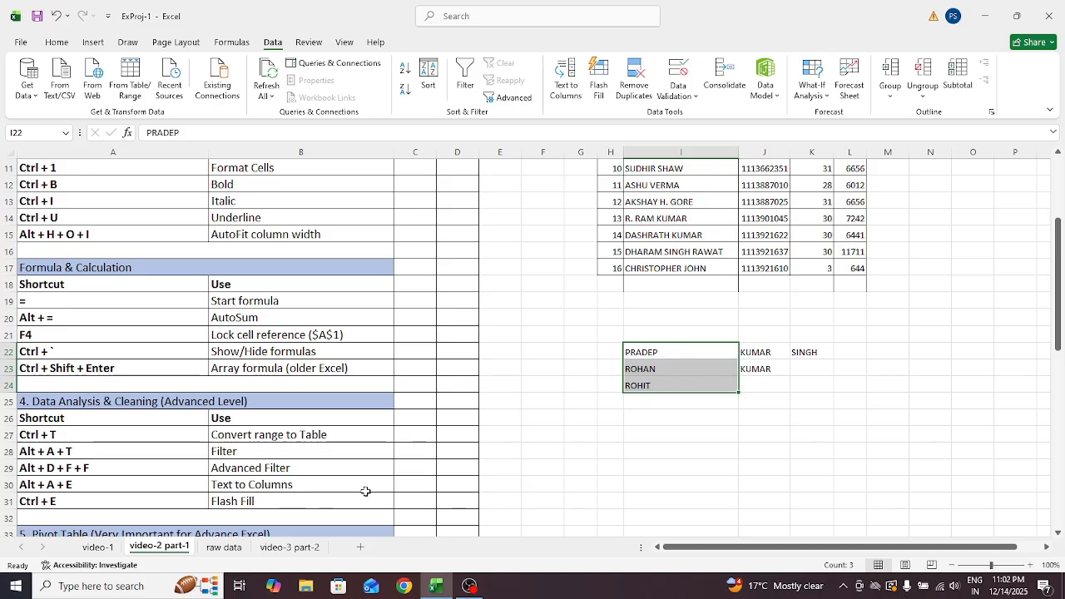
Point out the Ctrl + E Flash Fill shortcut entry and select empty cell I26
left_click(816, 401)
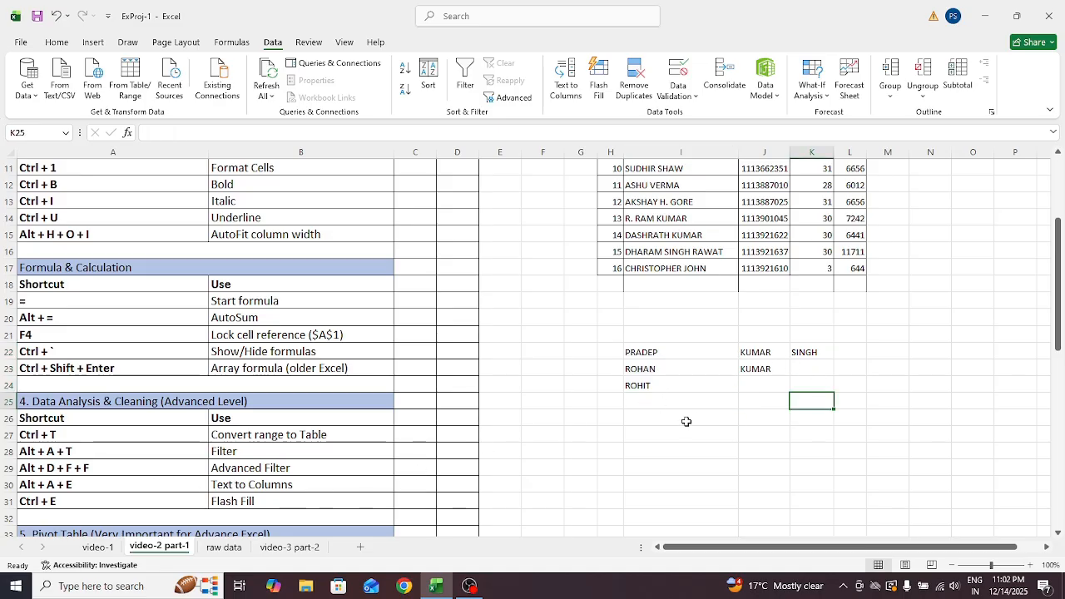
left_click(686, 419)
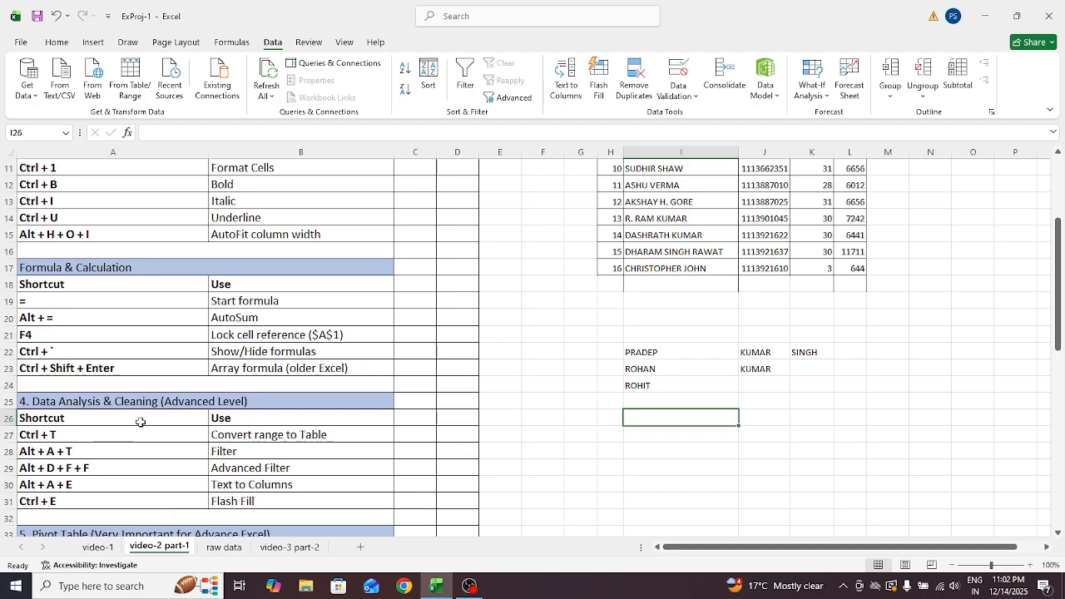
left_click(43, 504)
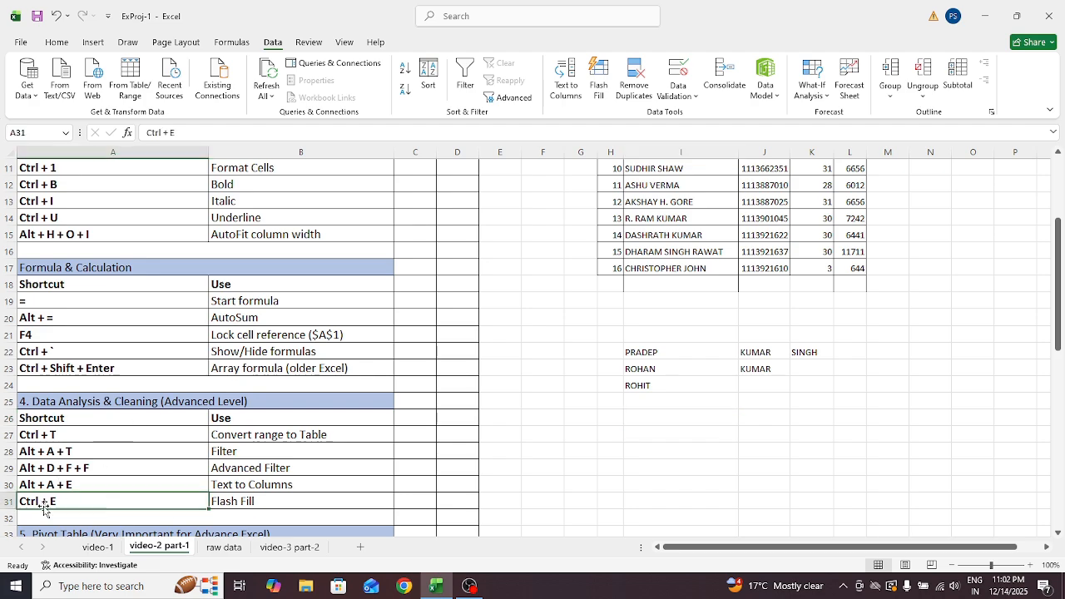
left_click(215, 502)
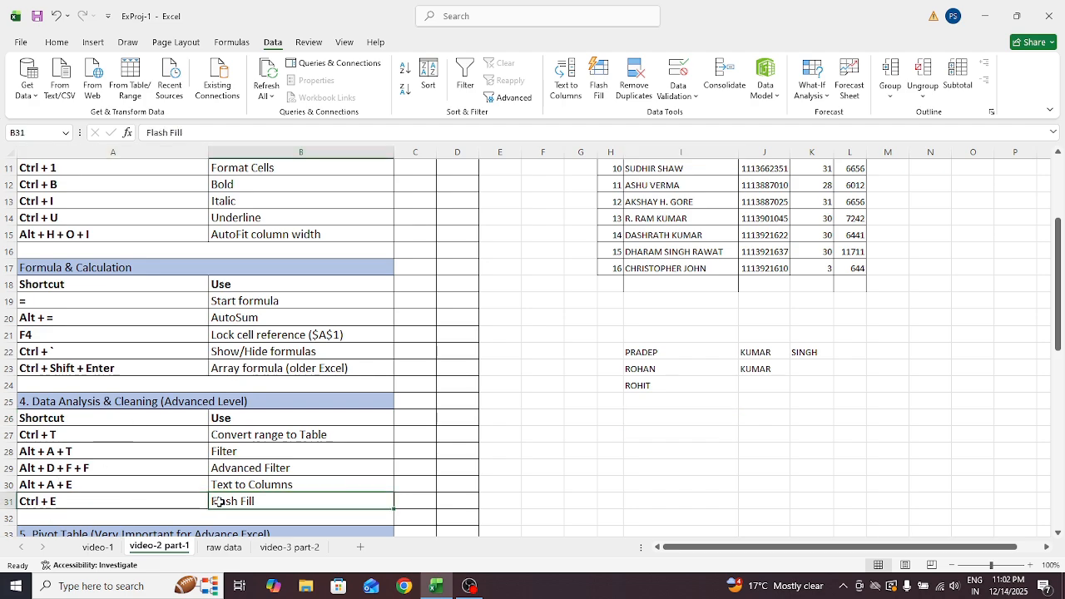
left_click(604, 418)
left_click(648, 419)
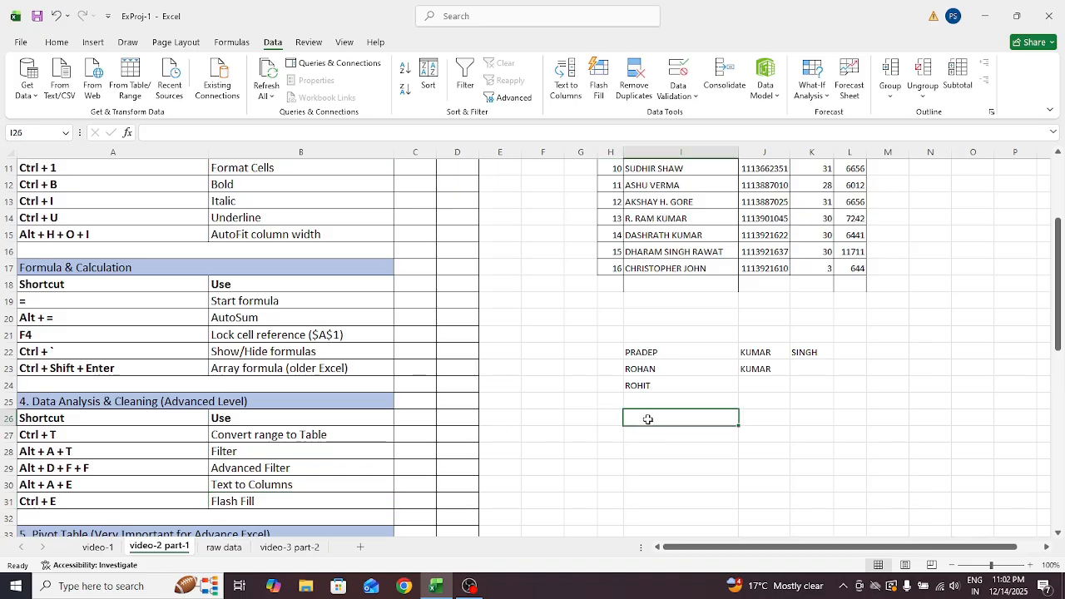
Enter three name-and-number entries in I26:I28, ending in 123456, 1234 and 123
type("PRADEEP1")
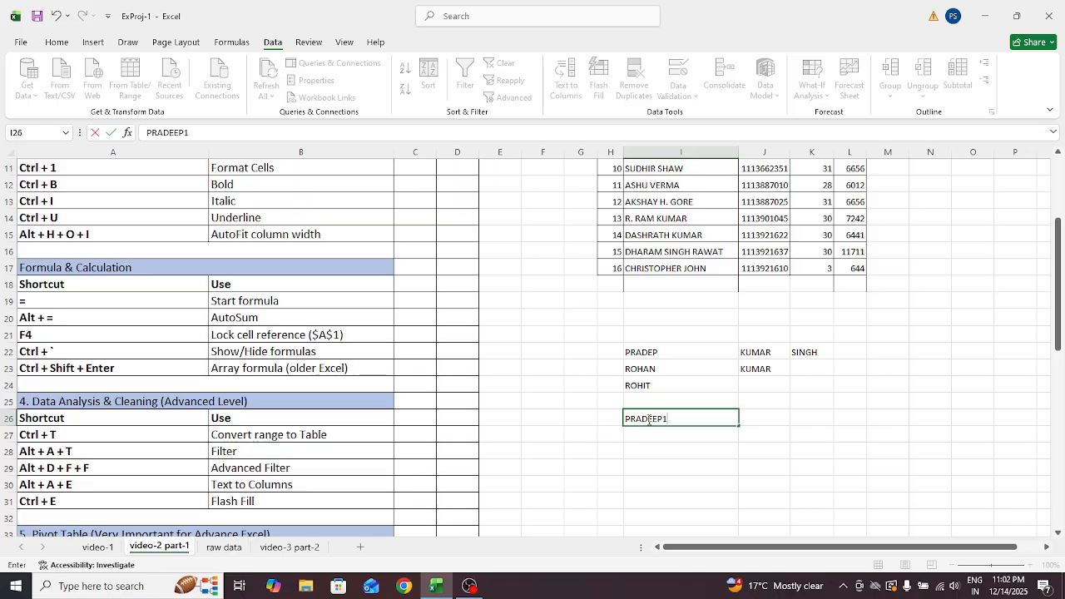
type("23456")
key("Return")
type("ROHI")
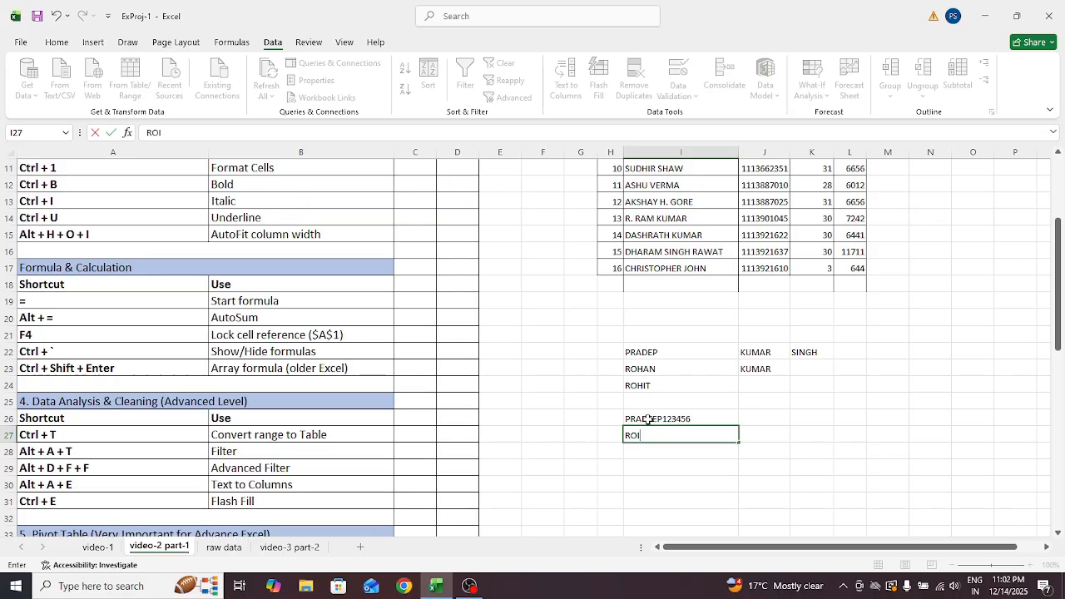
key("BackSpace")
key("BackSpace")
type("OHIT")
type(" SING")
key("BackSpace")
key("BackSpace")
key("BackSpace")
key("BackSpace")
key("BackSpace")
type("1234")
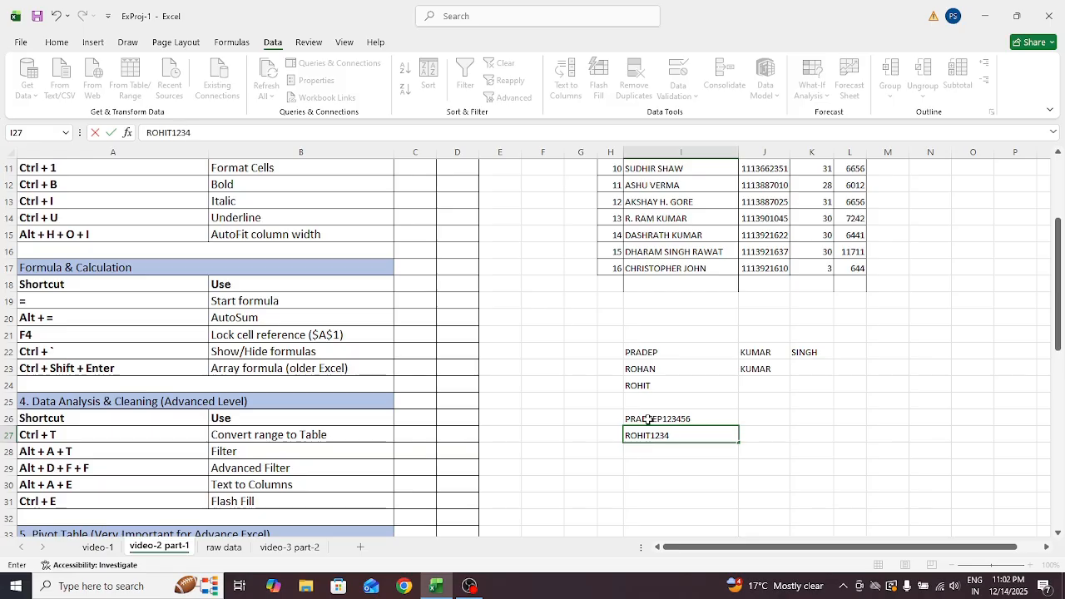
key("Return")
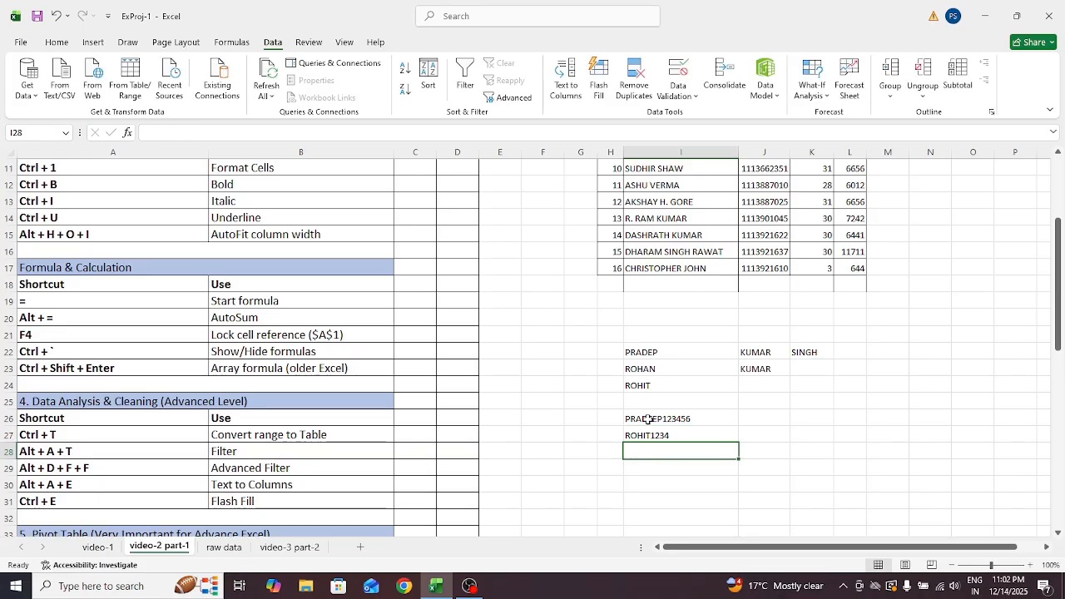
type("SD")
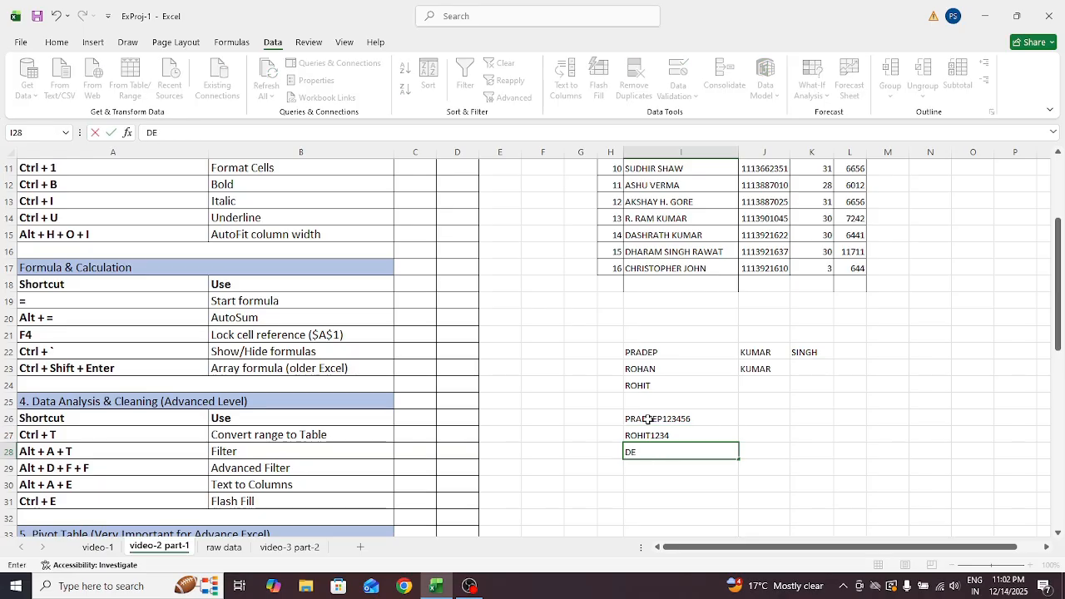
type("EPAK123")
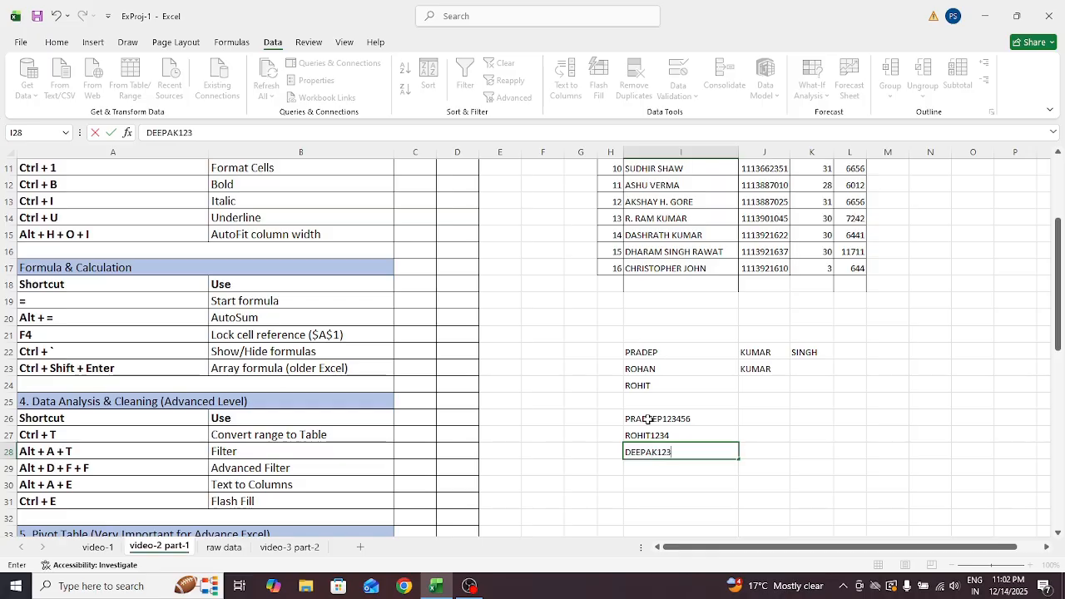
key("Tab")
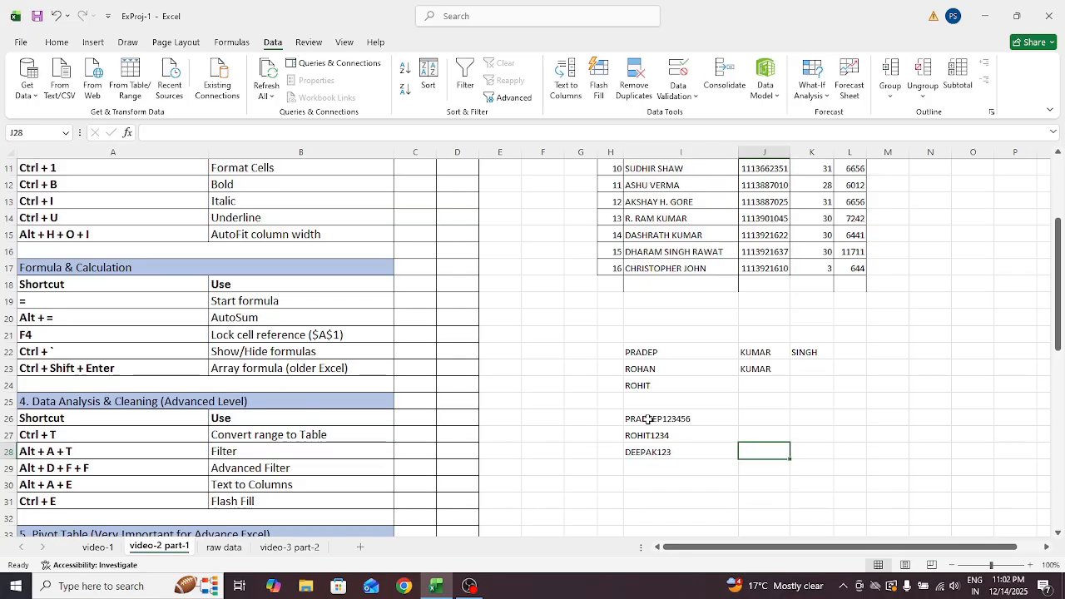
key("Up")
key("Up")
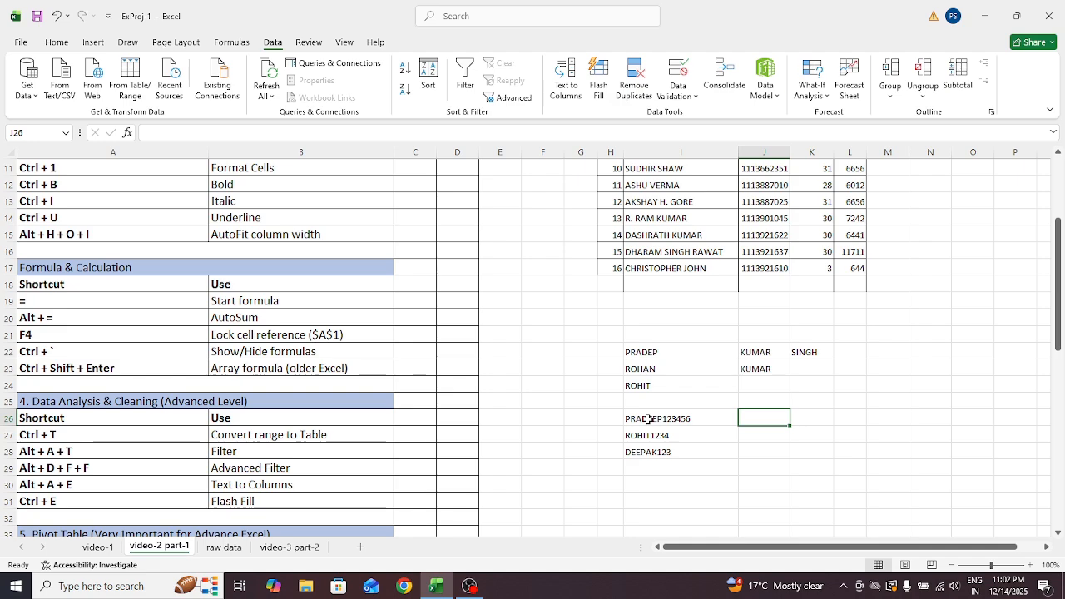
Enter the examples PRADEEP in J26 and 123456 in K26
type("PRADEEP")
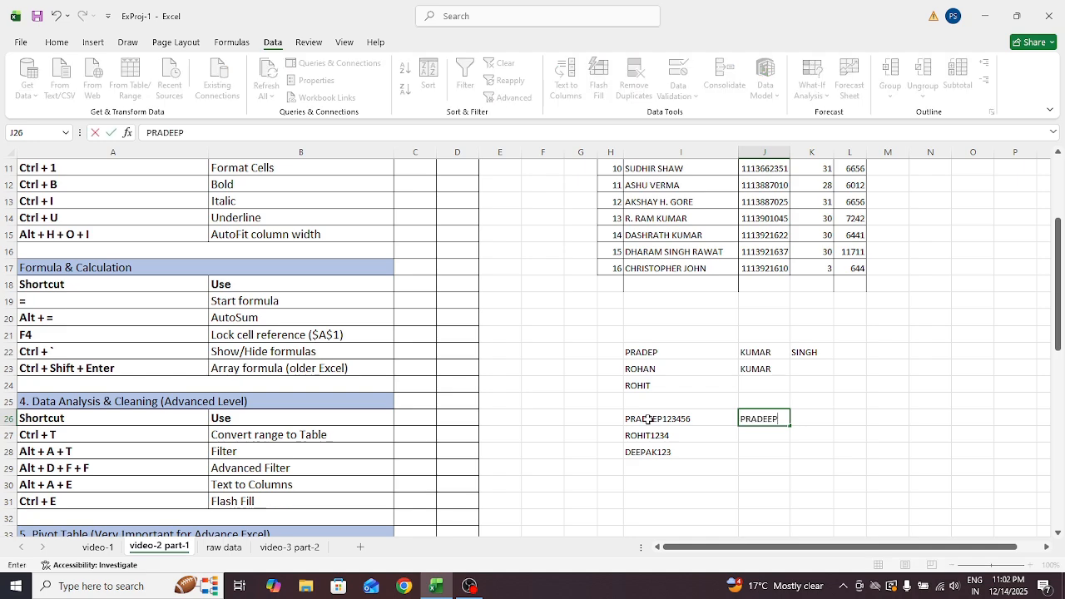
key("Tab")
type("1")
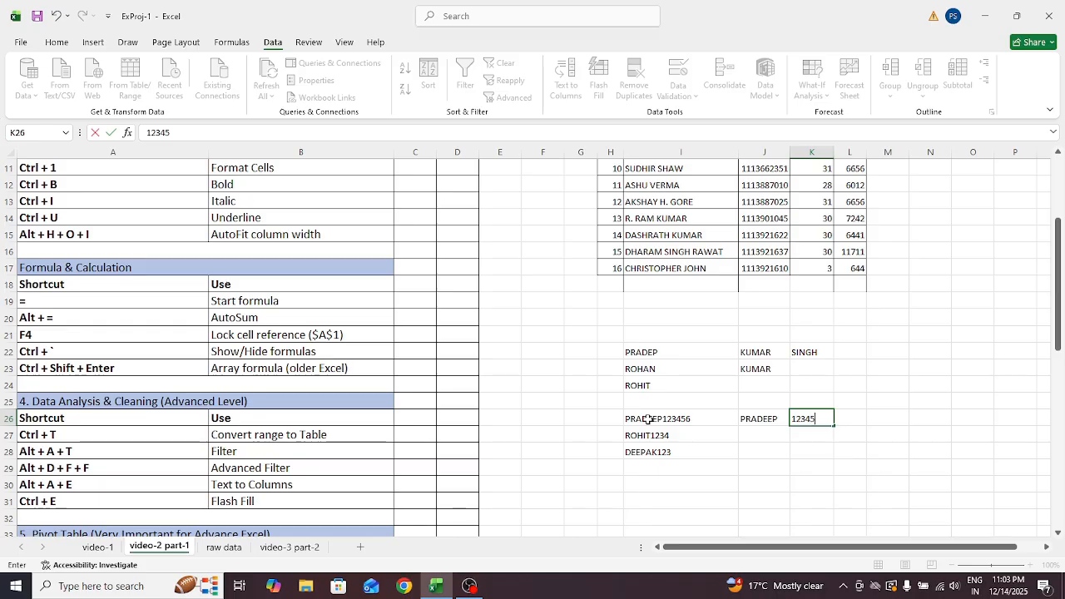
key("Left")
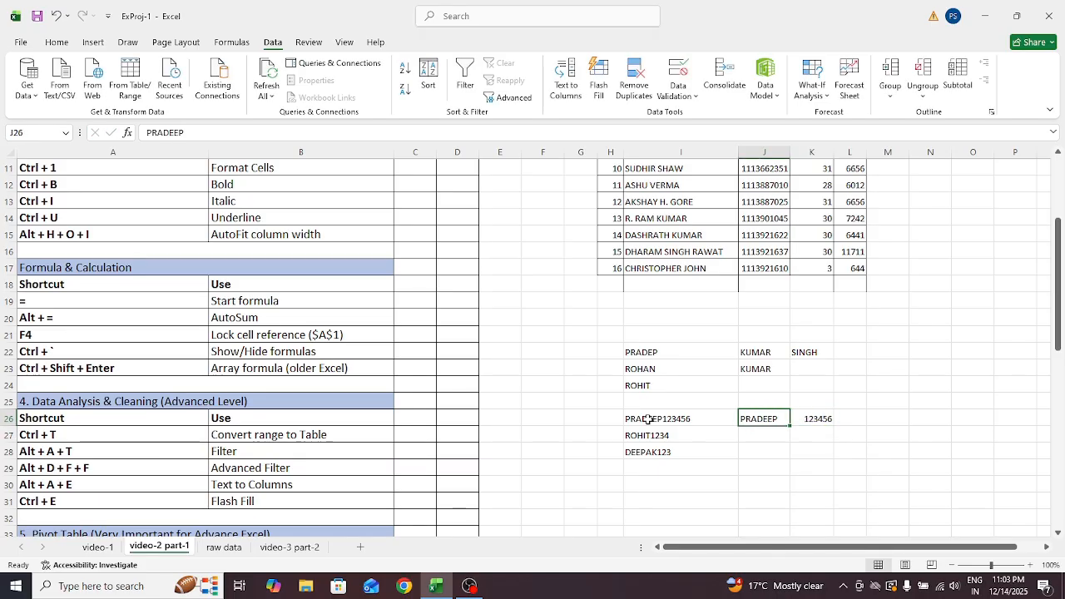
Flash Fill J27:J28 with ROHIT, DEEPAK and K27:K28 with 1234, 123
key("ctrl+e")
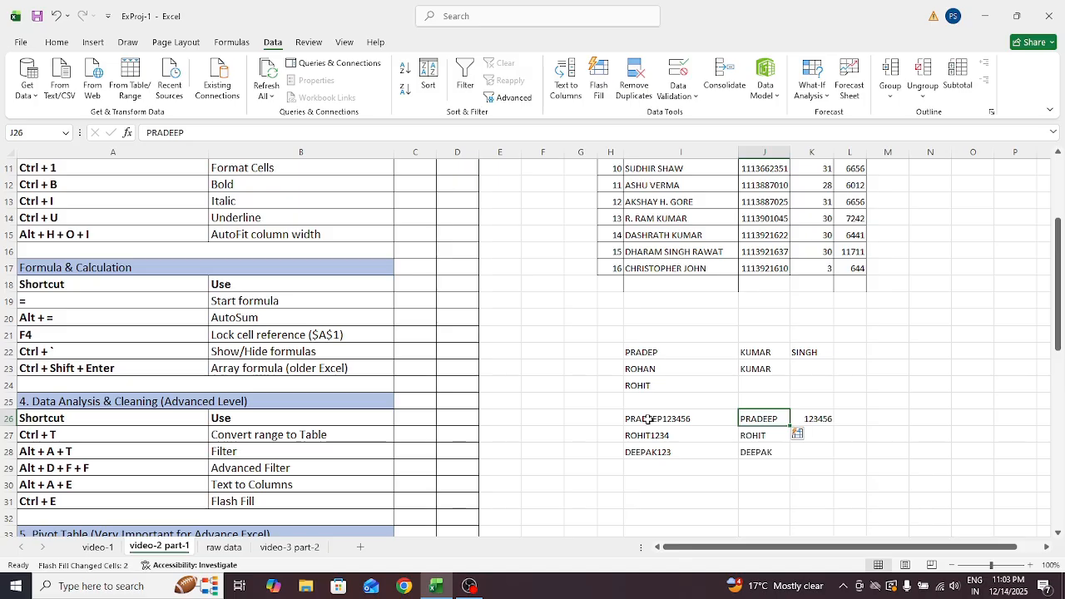
left_click(822, 420)
key("ctrl+e")
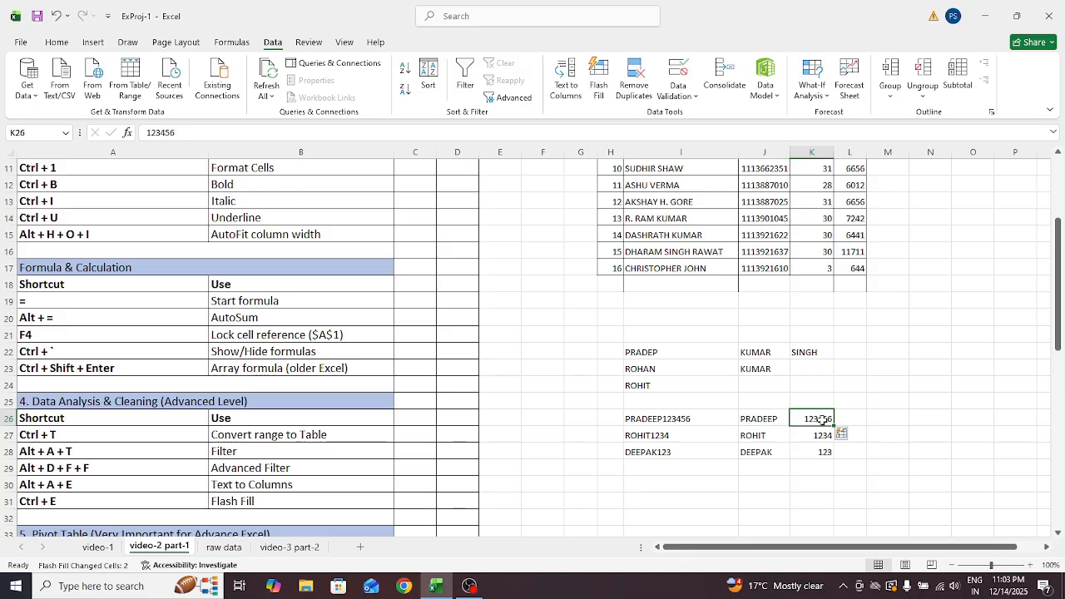
left_click(912, 419)
left_click(655, 352)
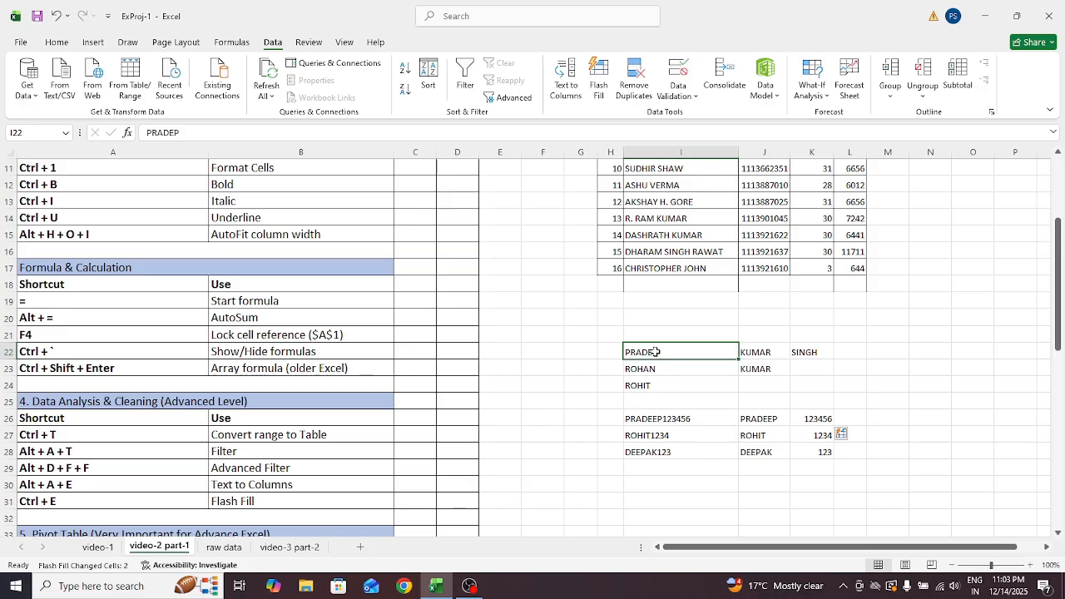
key("Down")
key("Down")
key("Up")
key("Up")
key("Down")
key("Up")
key("Down")
key("Down")
key("Up")
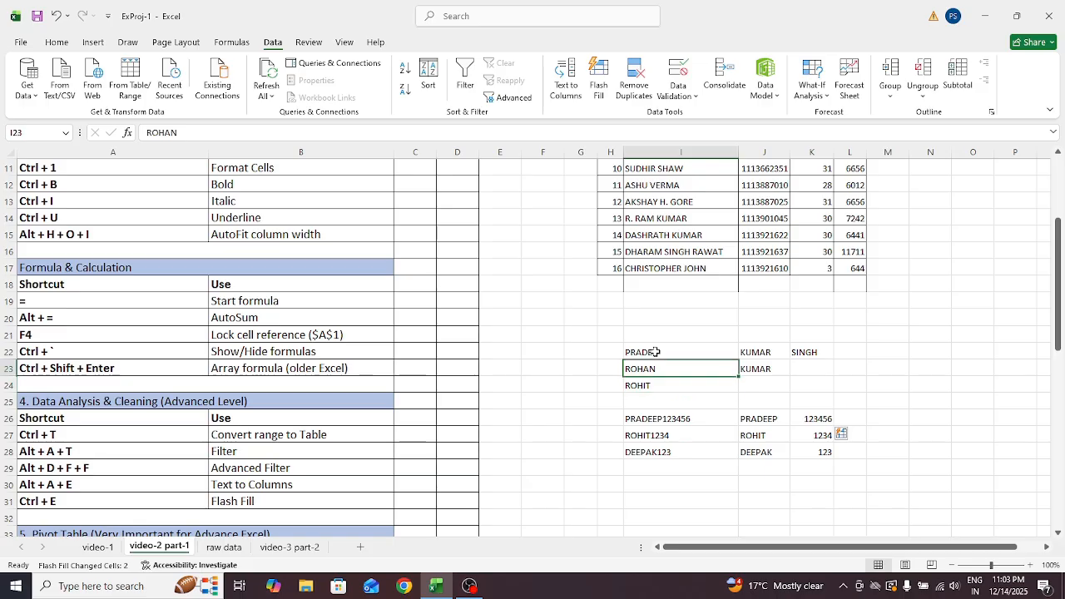
key("Up")
key("Down")
key("Up")
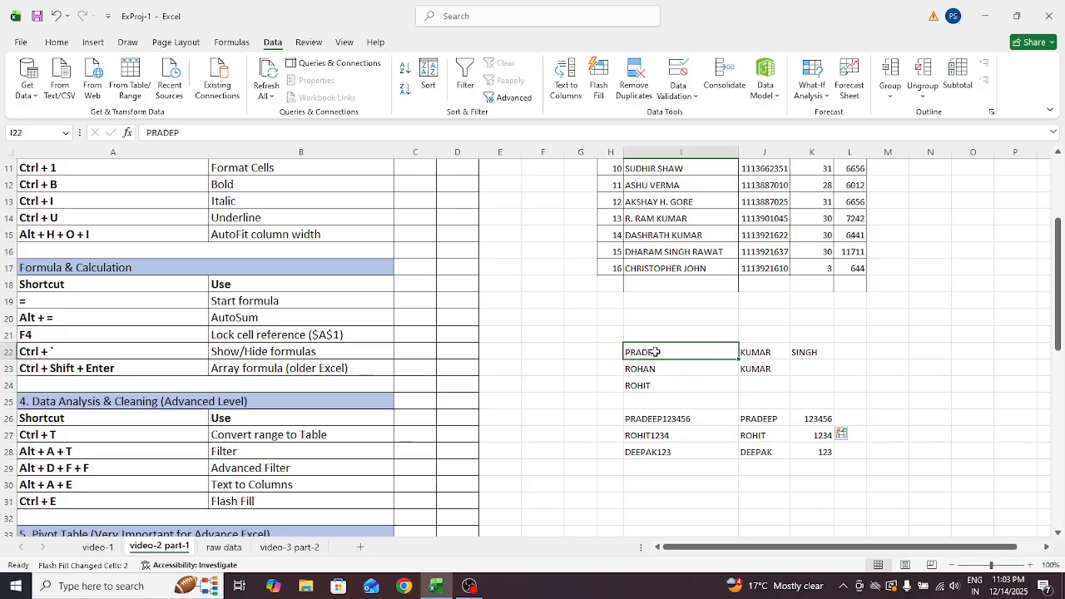
key("Down")
key("Up")
key("Down")
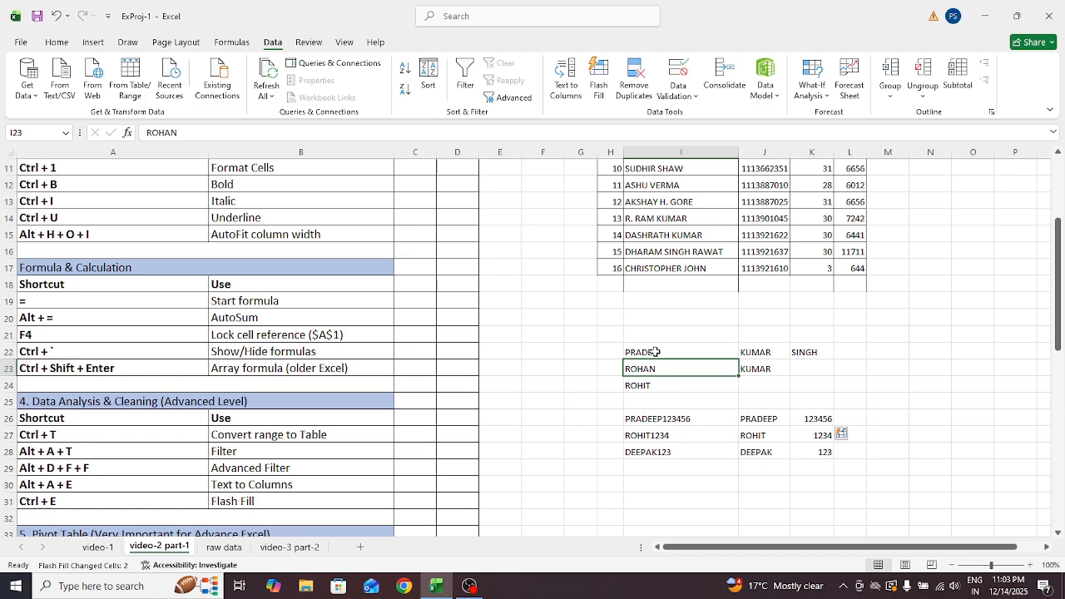
key("Down")
key("Down")
key("Down")
key("Down")
key("Up")
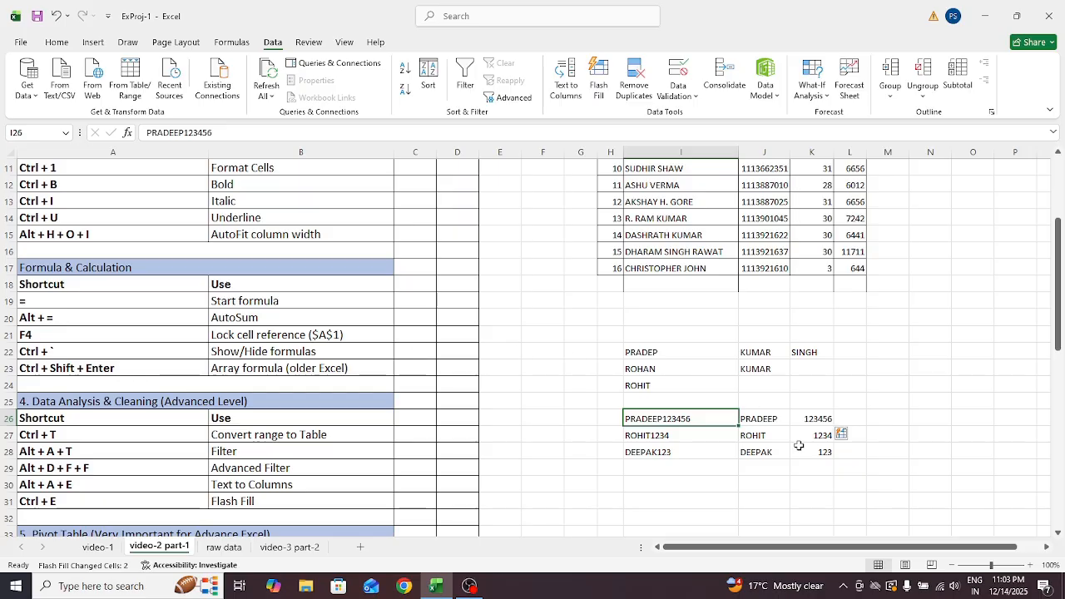
left_click_drag(1059, 324, 1052, 363)
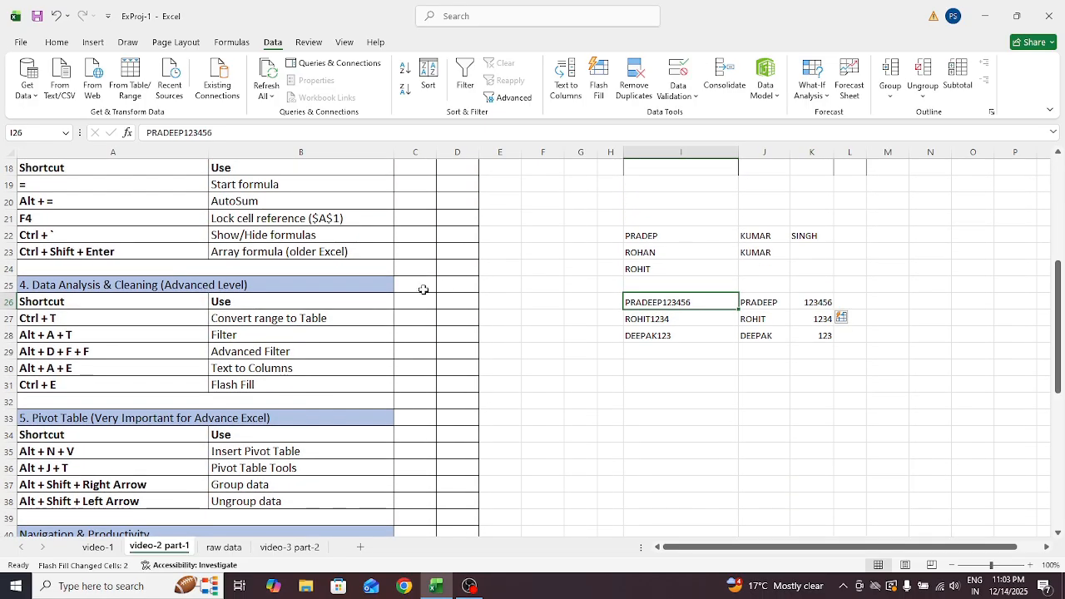
left_click(173, 298)
key("Down")
key("Down")
key("Down")
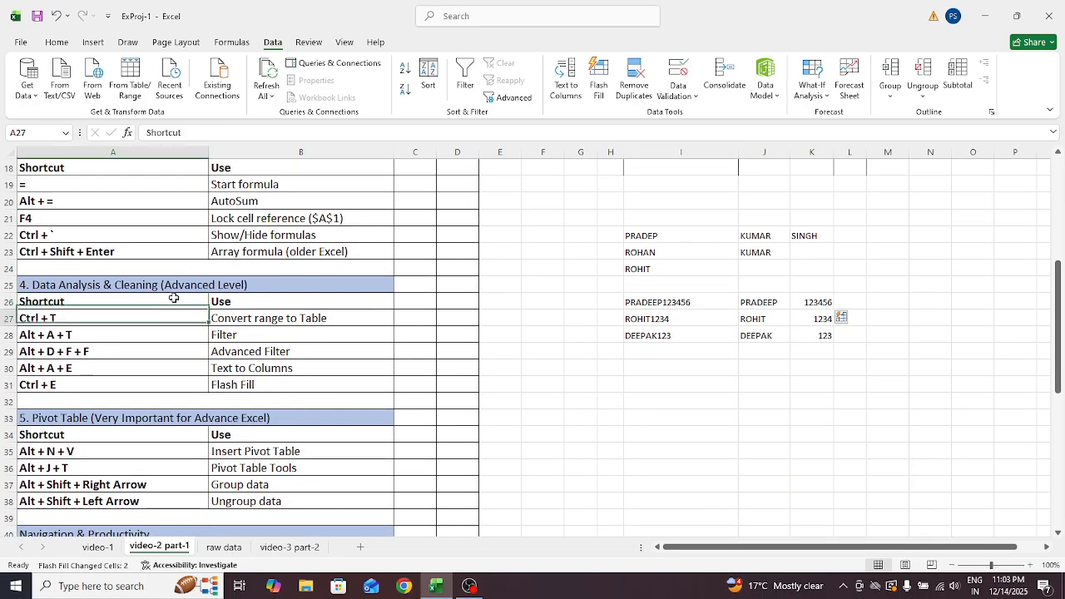
key("Down")
key("Down")
key("Down")
key("Down")
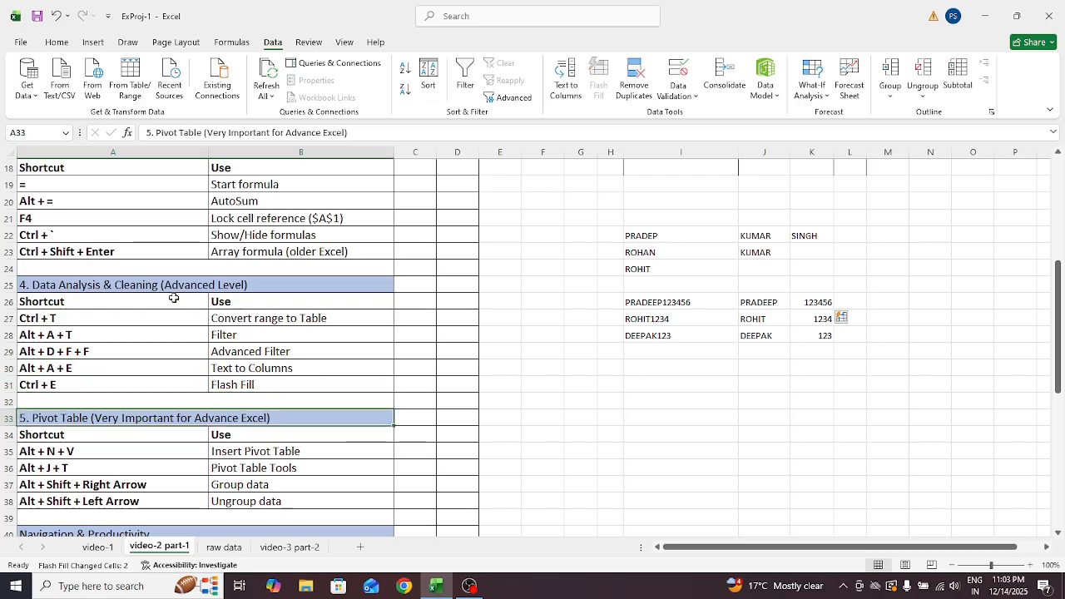
key("Up")
key("Up")
key("Up")
key("Up")
key("Up")
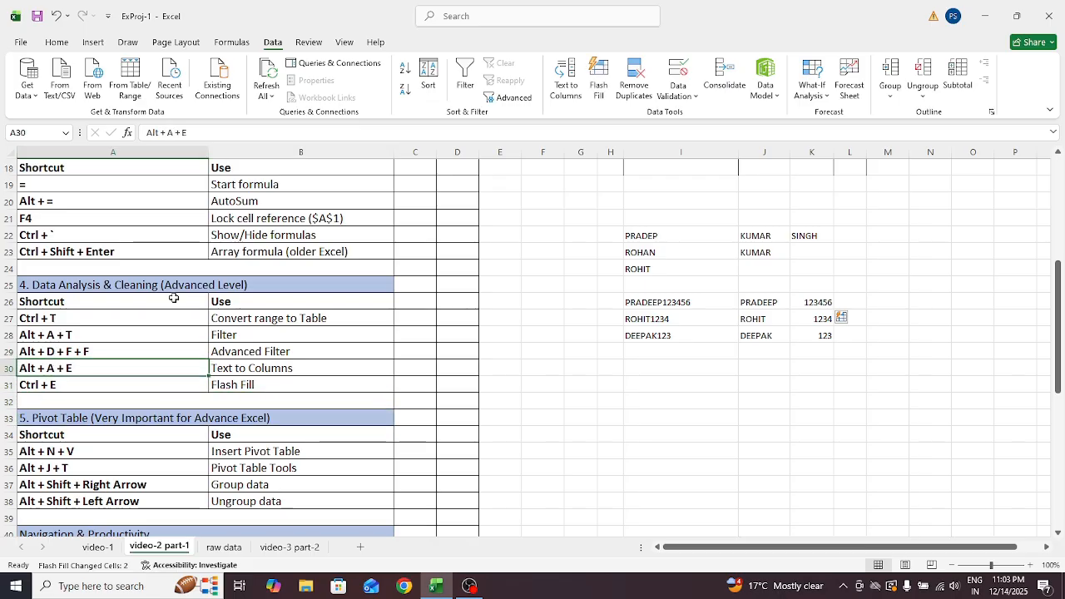
key("Up")
key("Up")
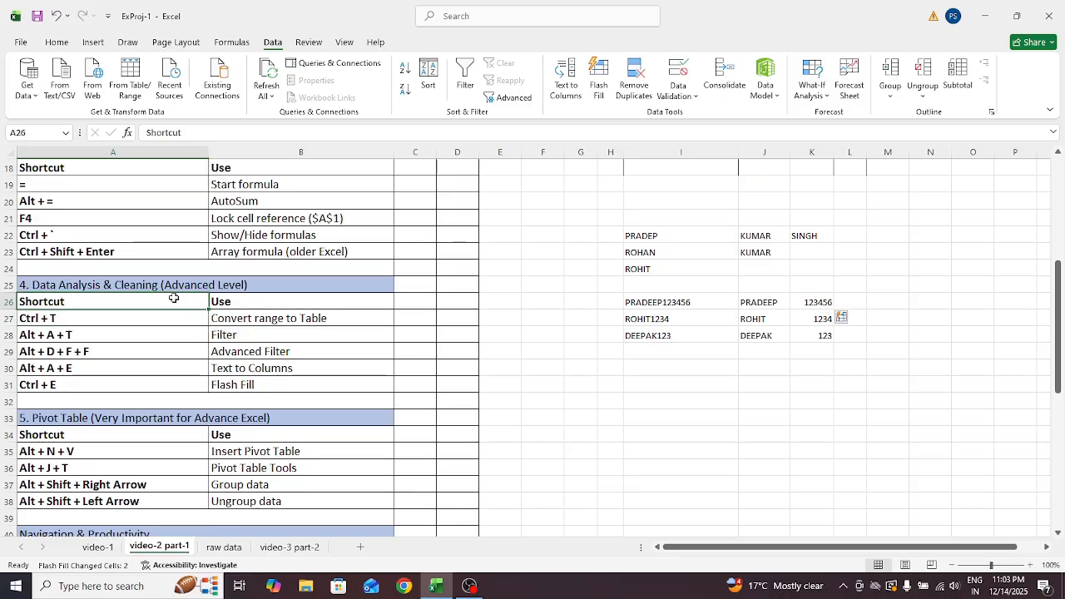
key("Up")
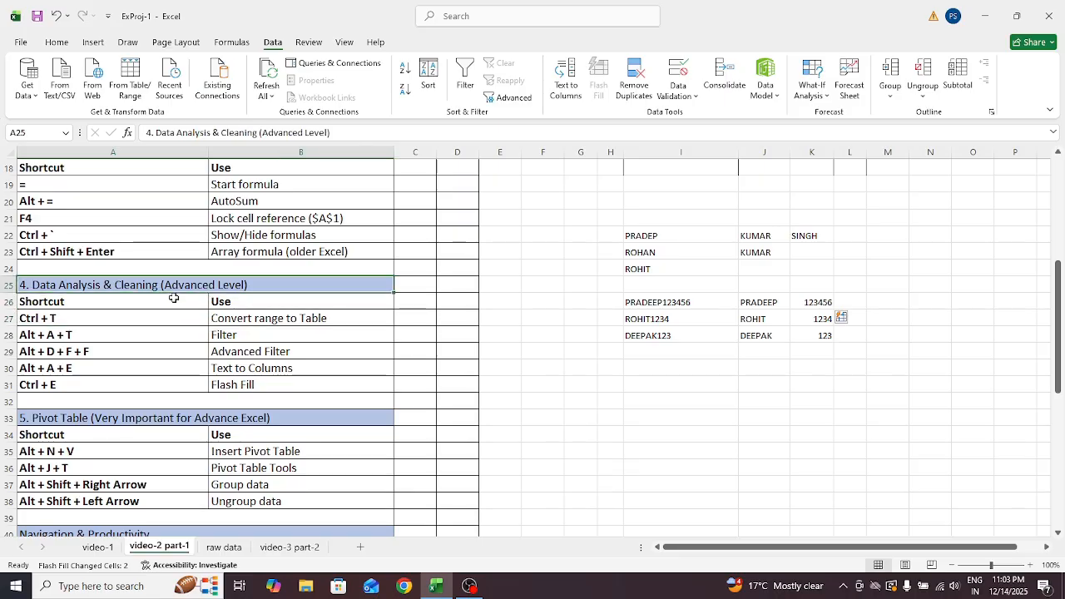